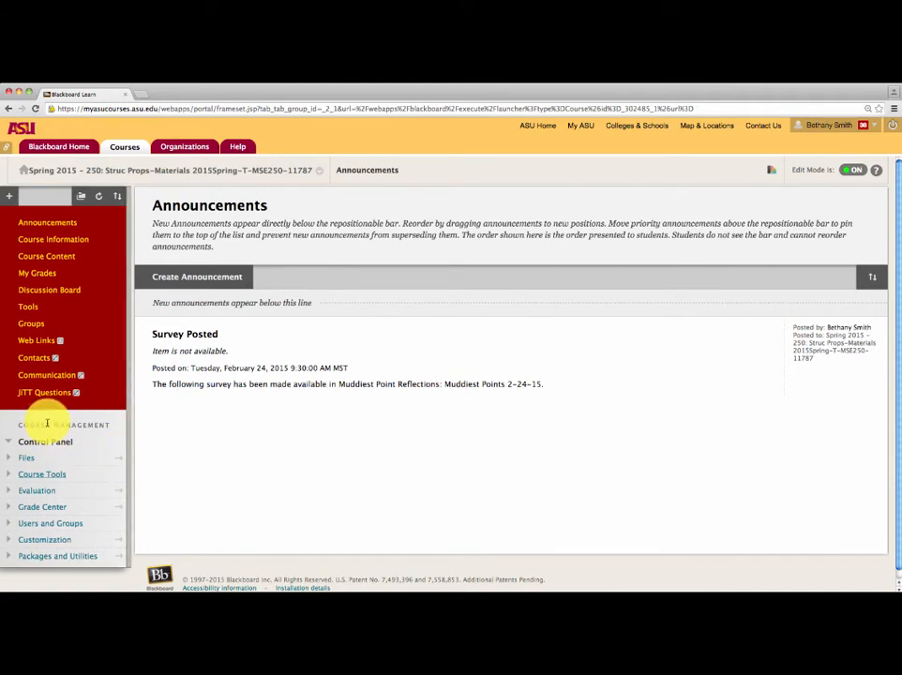
Step: Open the course's Surveys area under Tests, Surveys, and Pools and start building a new survey
left_click(48, 476)
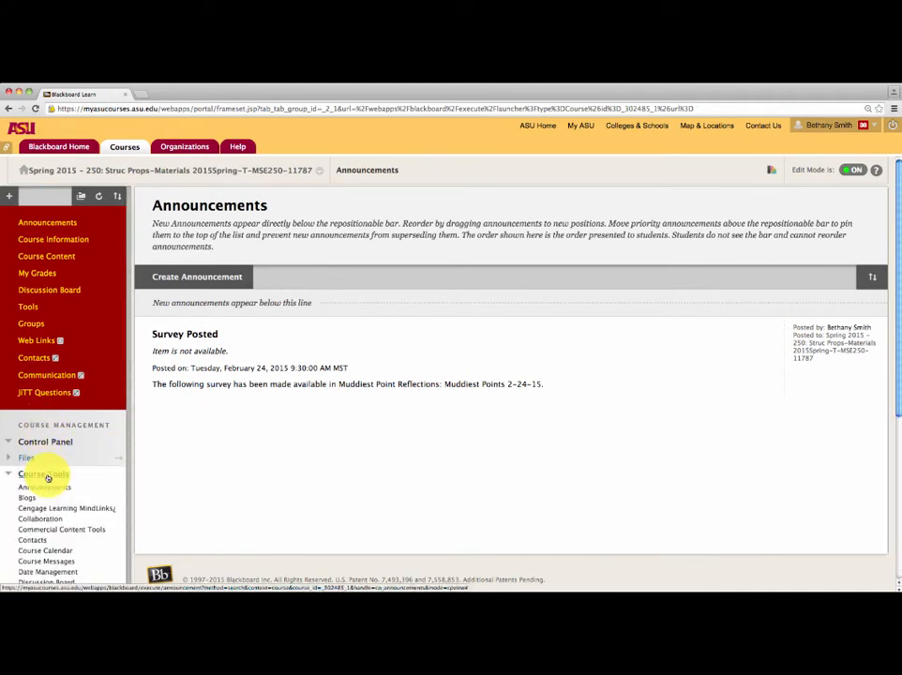
scroll(199, 481, "down", 5)
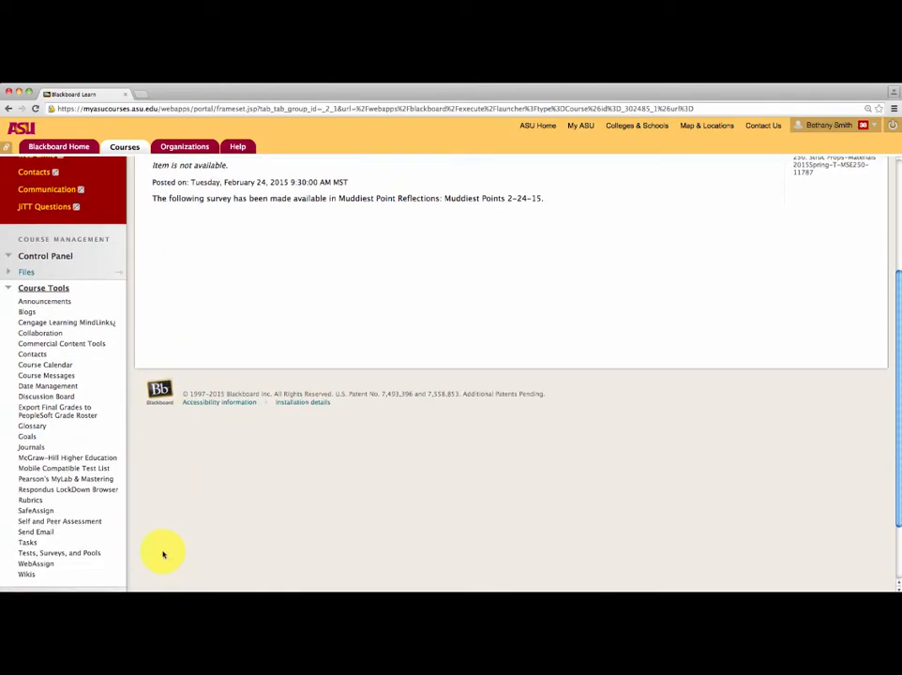
left_click(89, 560)
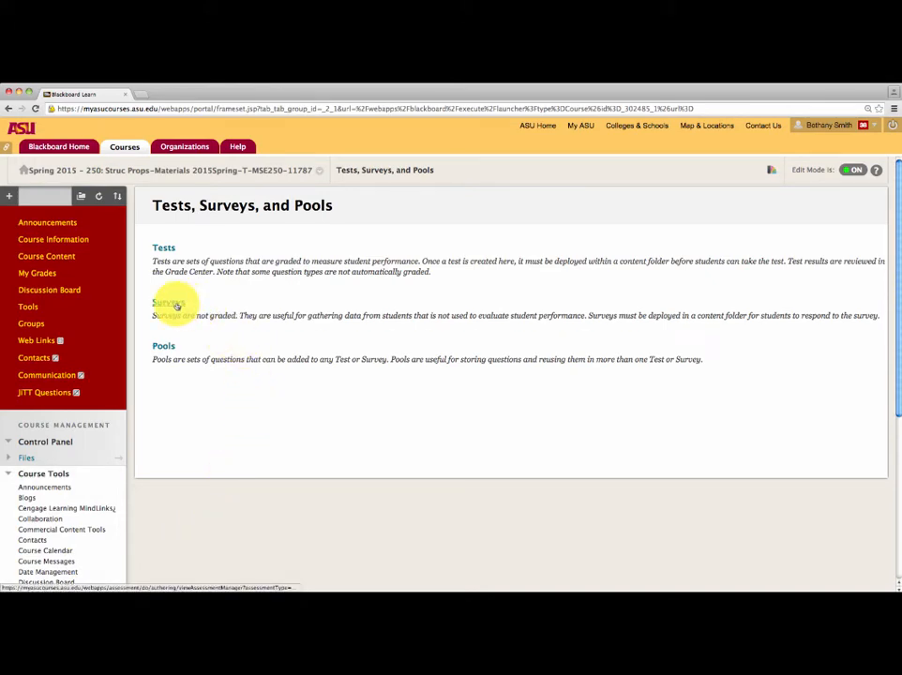
left_click(175, 306)
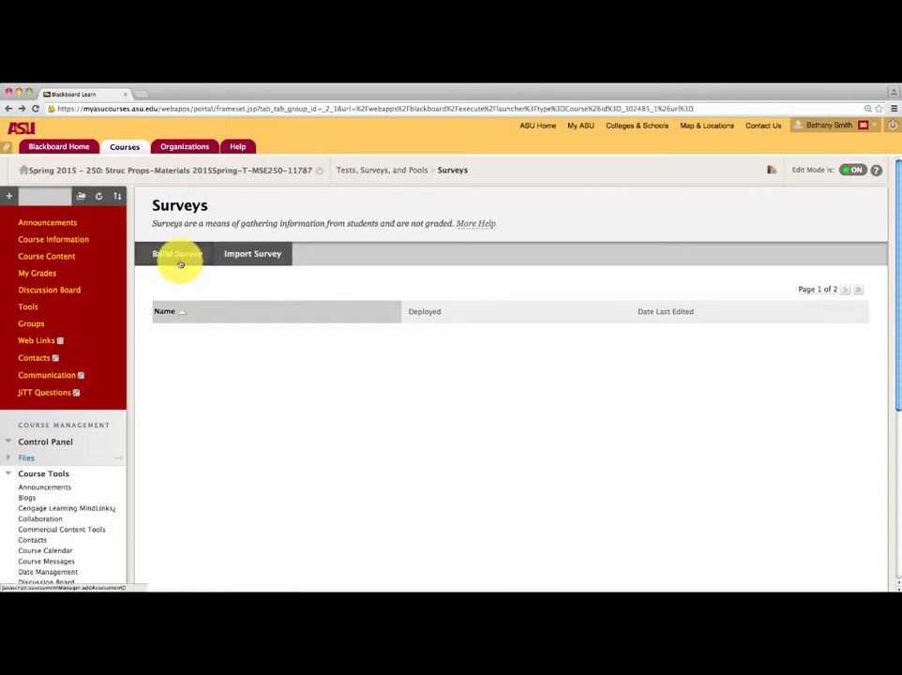
left_click(181, 264)
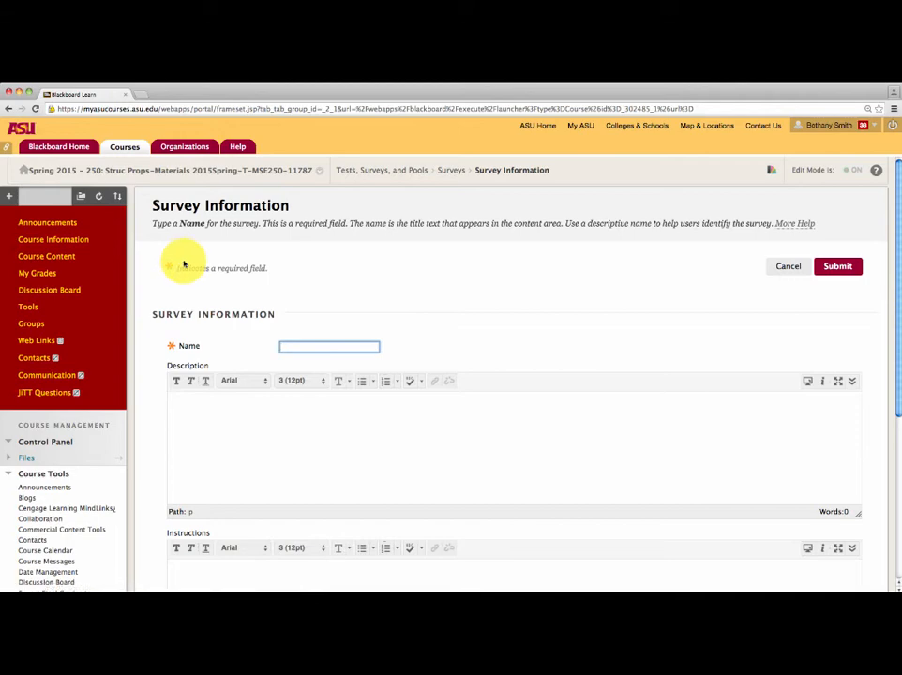
Step: Name the survey "MP Class 1" and enter the description "A survey that collects muddiest points from students."
scroll(184, 266, "down", 1)
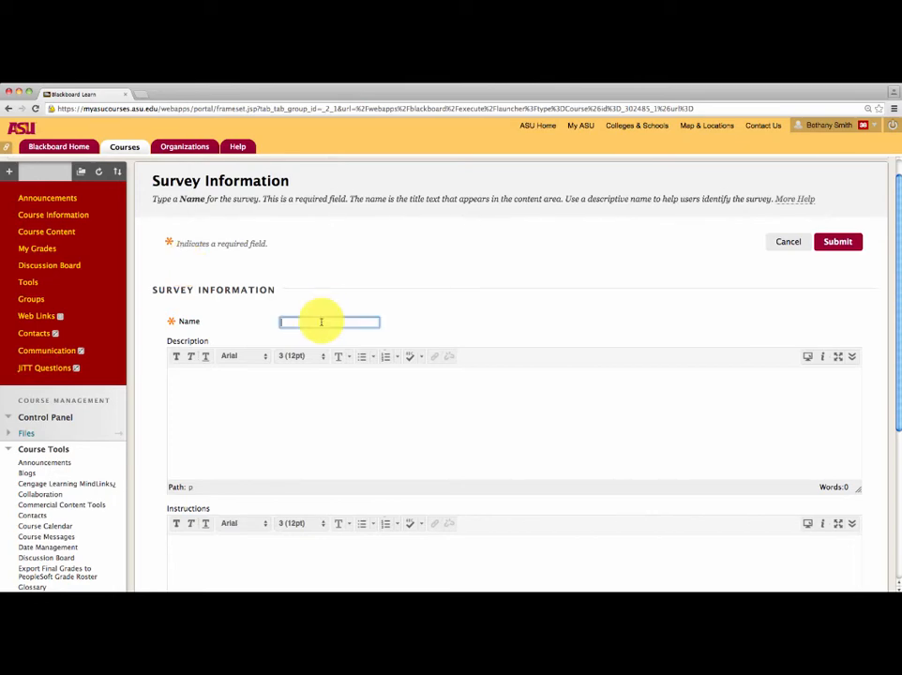
type("MO")
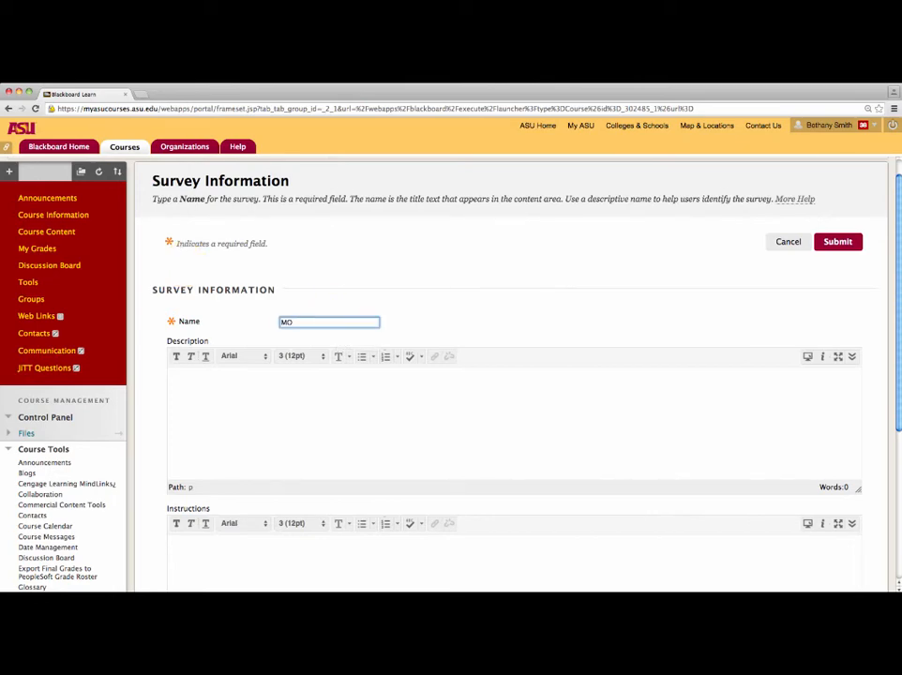
key("BackSpace")
type("P Class 1")
left_click(296, 415)
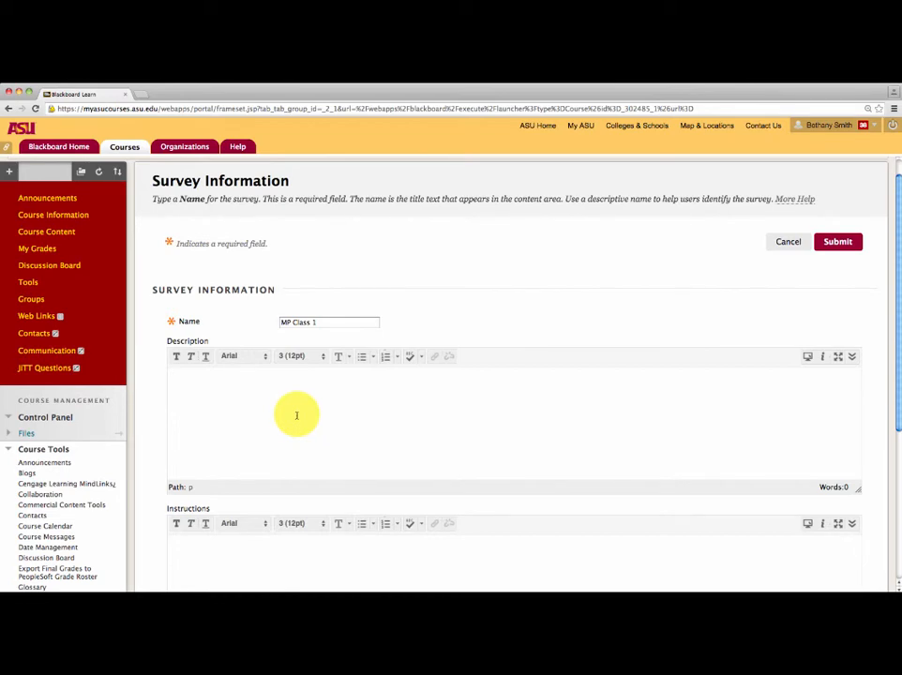
type("A survey that collects muddiest points from students.")
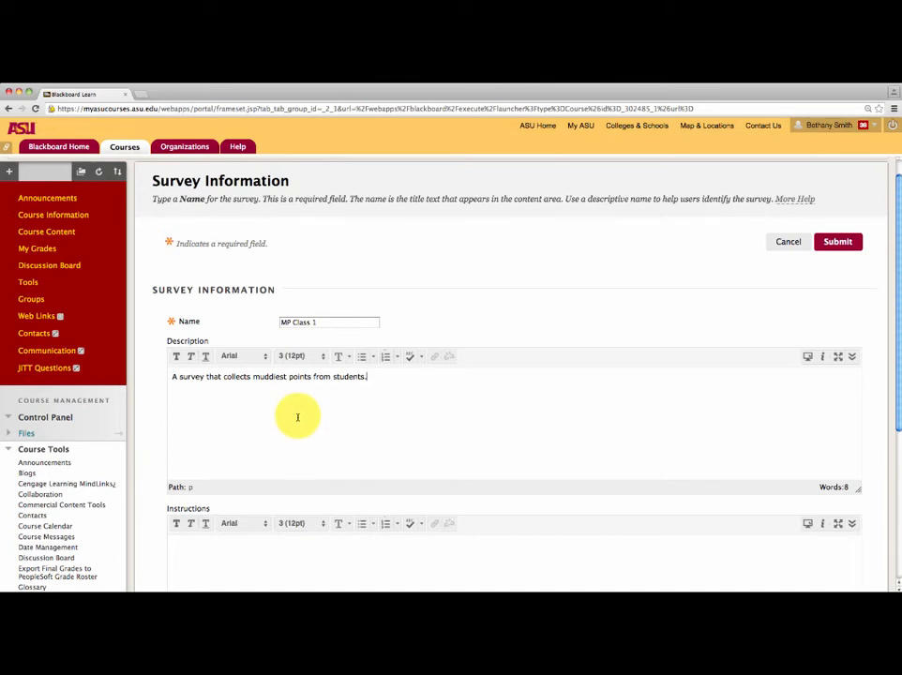
Step: Enter the survey instructions "Please complete the question." and submit the survey information
scroll(263, 488, "down", 3)
left_click(268, 482)
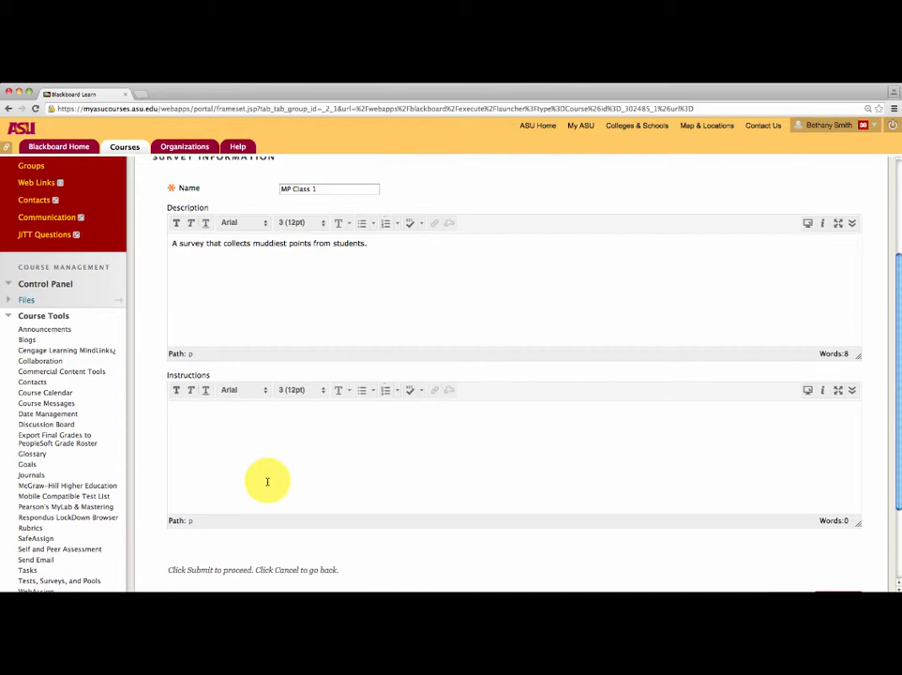
type("PLea")
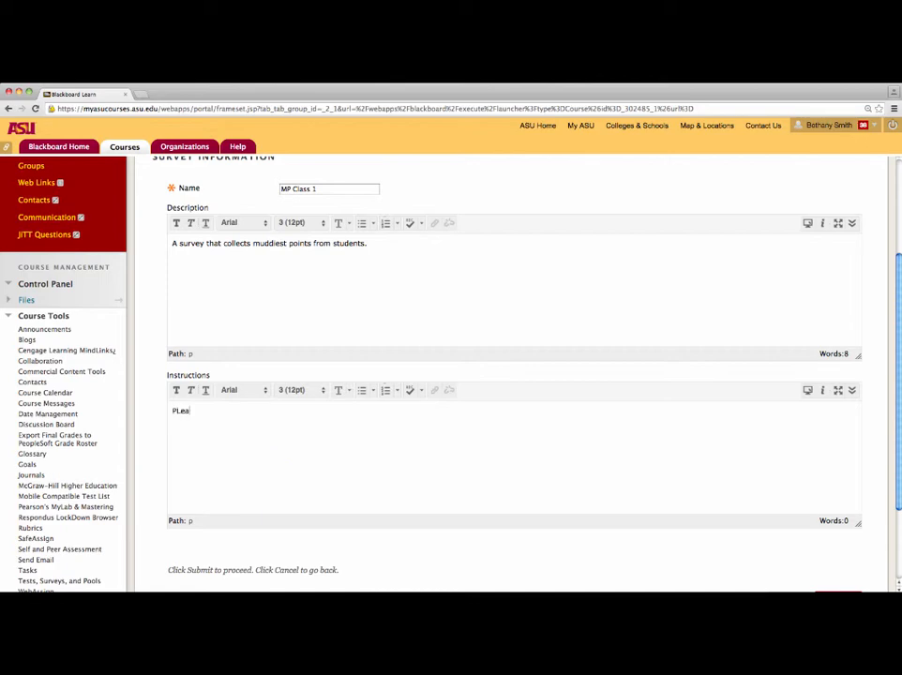
key("BackSpace")
key("BackSpace")
key("BackSpace")
type("lease complete the question.")
scroll(264, 479, "up", 1)
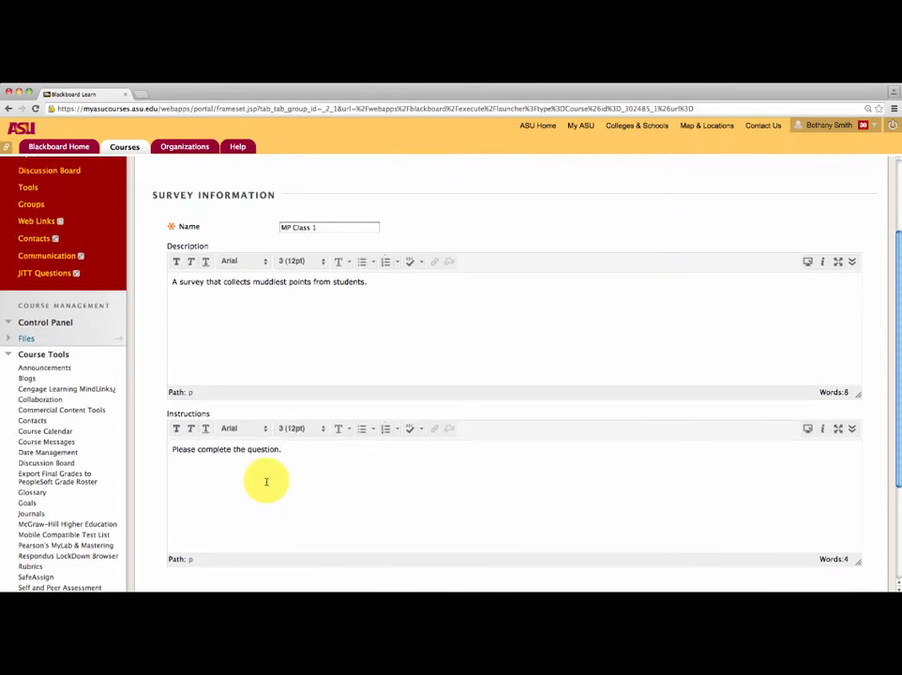
scroll(266, 482, "down", 3)
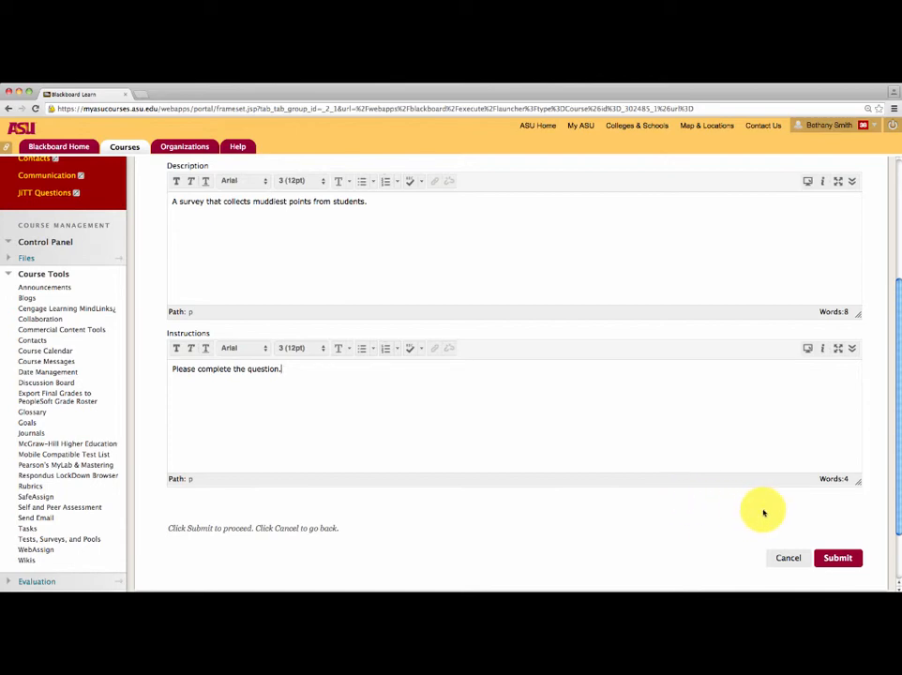
left_click(850, 557)
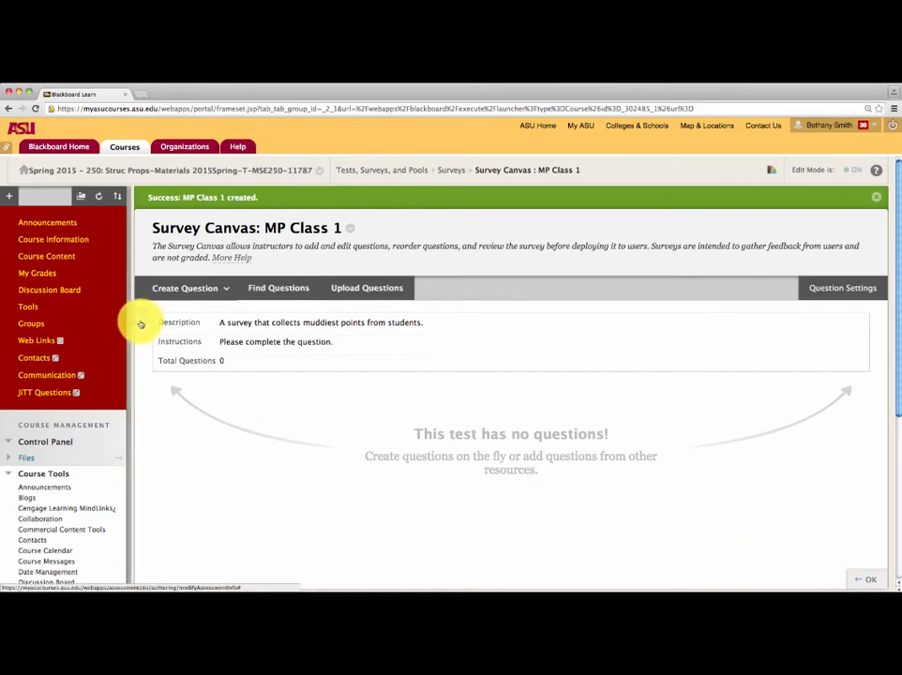
Step: Create an essay question in the survey and title it "MP Class 1"
left_click(211, 295)
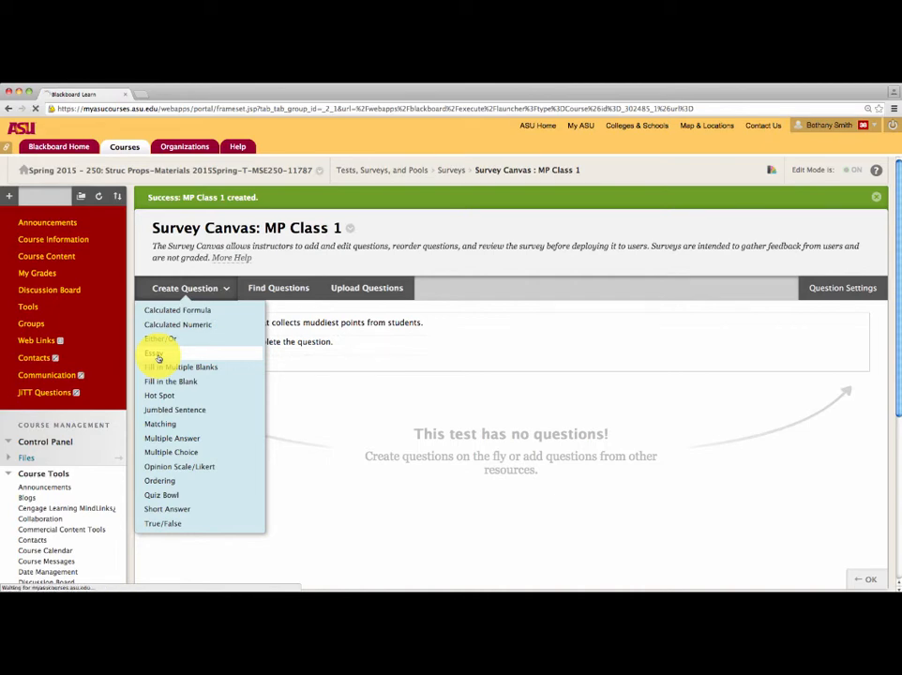
left_click(156, 354)
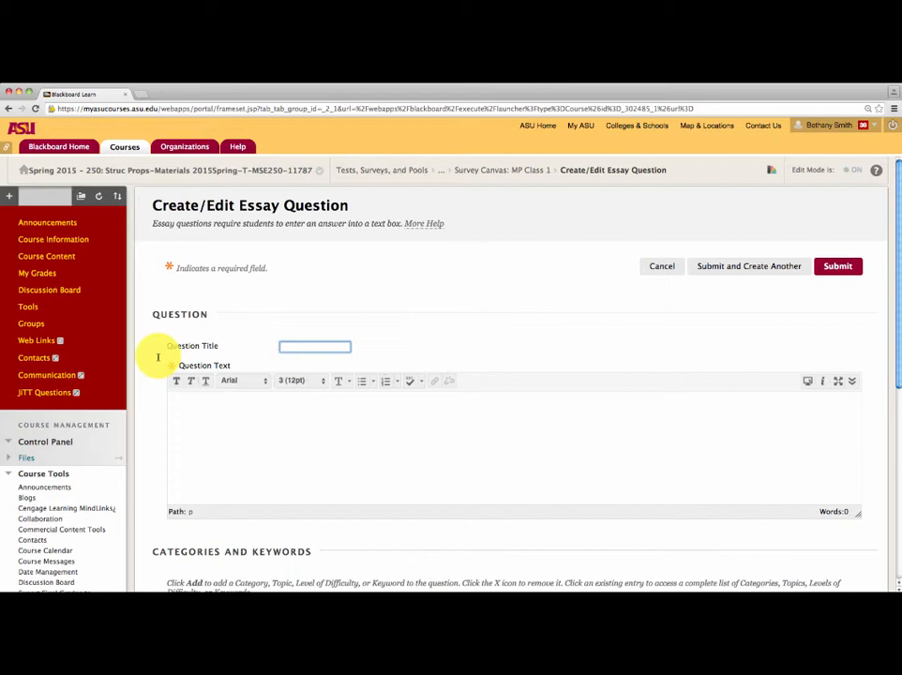
type("MP ")
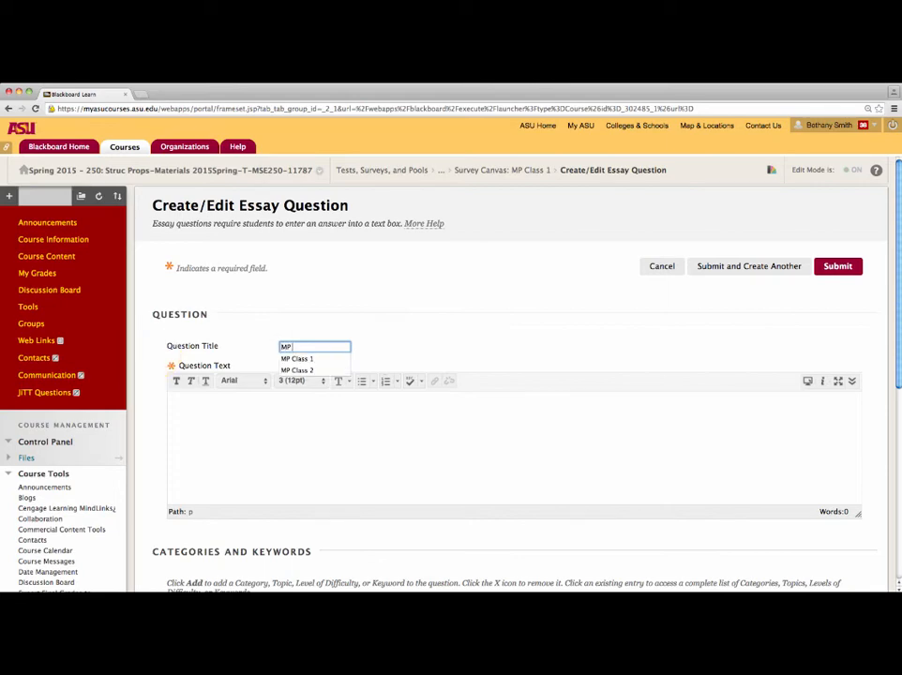
type("Class 1")
Step: Enter and spell-check the question text "Muddiest Point: Describe in a sentence what was confusing or needed more detail or explanation."
left_click(256, 428)
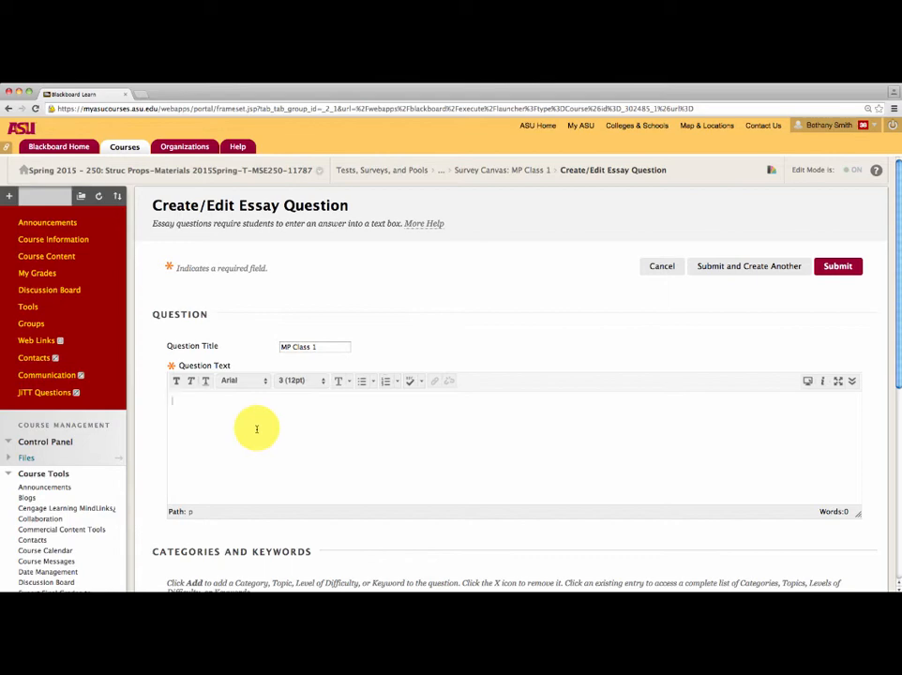
type("Muddiest Point: Describe in a sentence what was confusing or needed more detail or explanation")
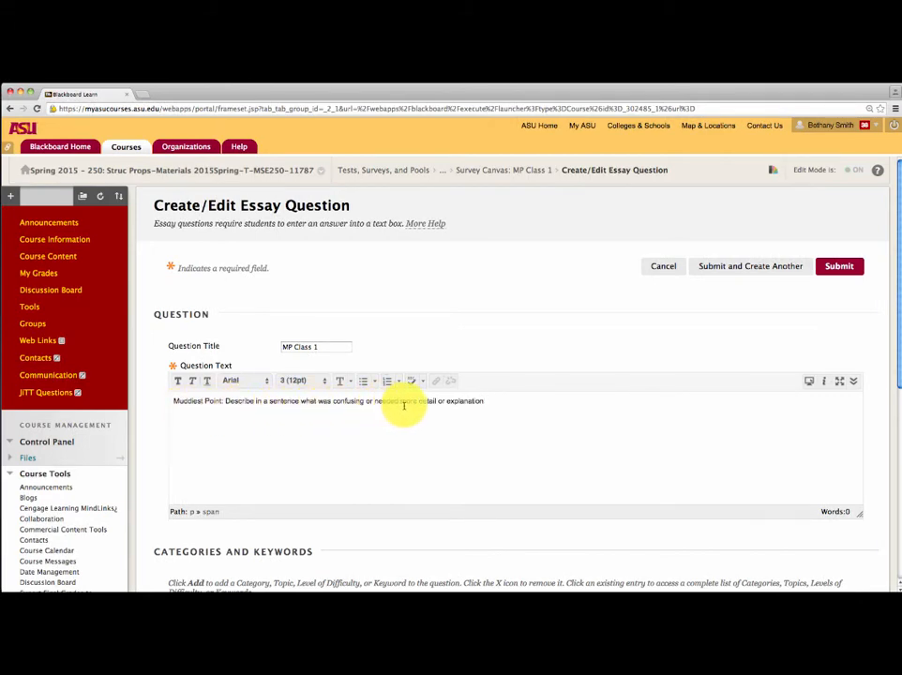
type(".")
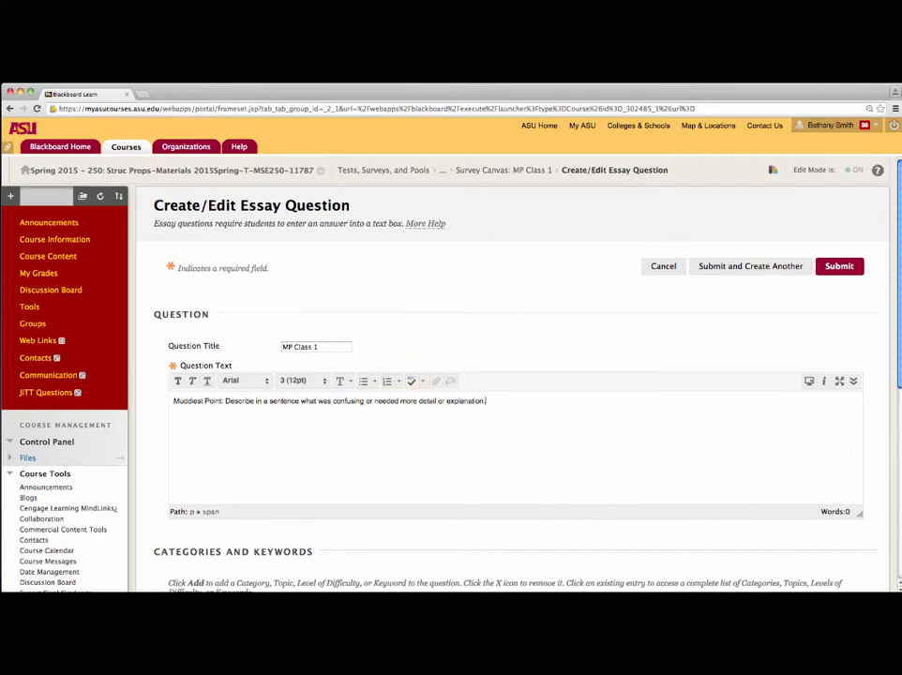
left_click(413, 386)
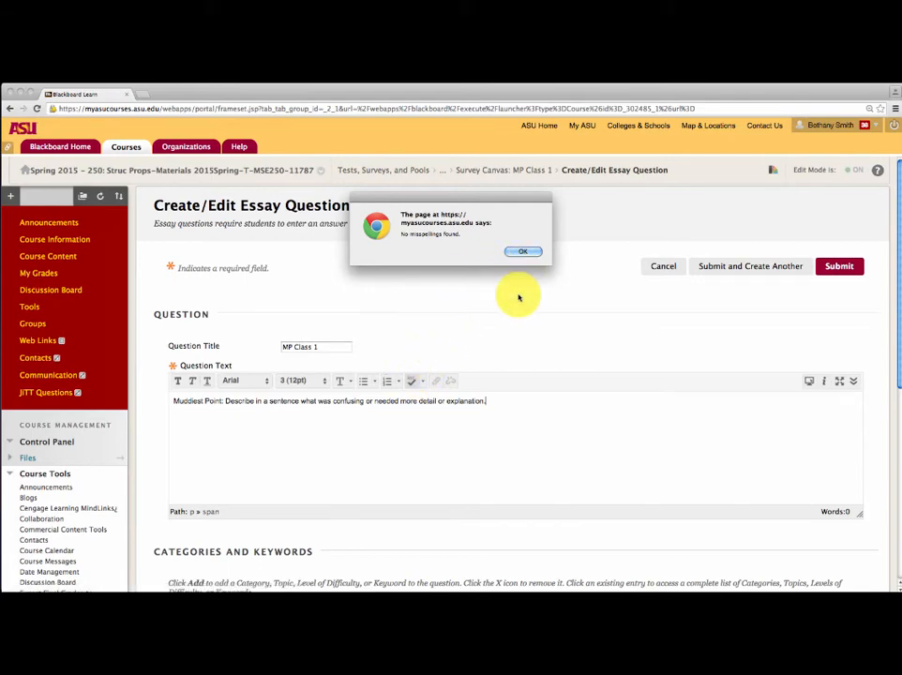
left_click(525, 254)
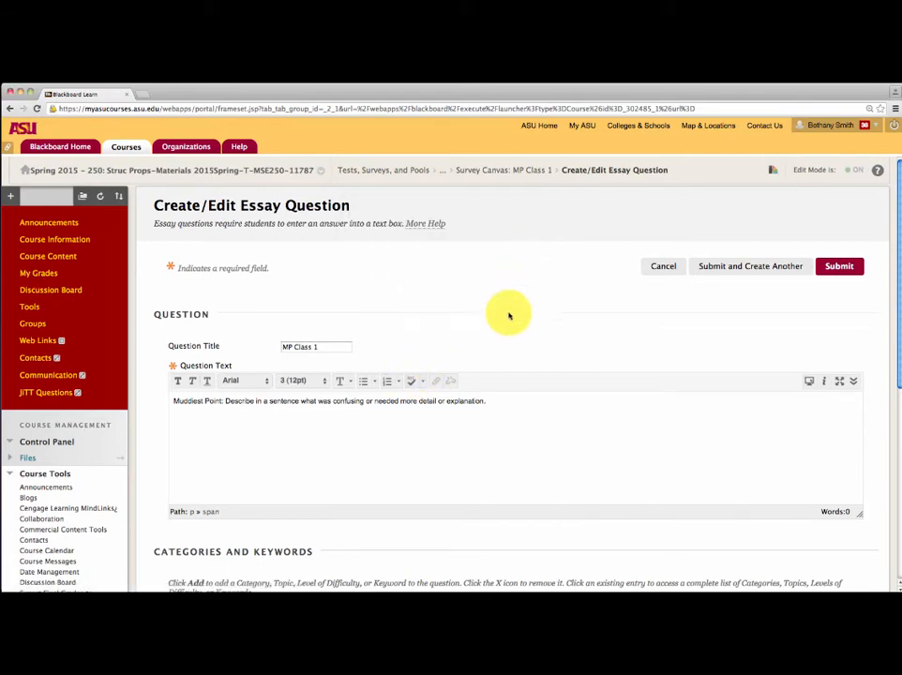
Step: Submit the essay question without categories or instructor notes, and finish the survey to return to the survey list
scroll(515, 316, "down", 2)
scroll(515, 316, "down", 5)
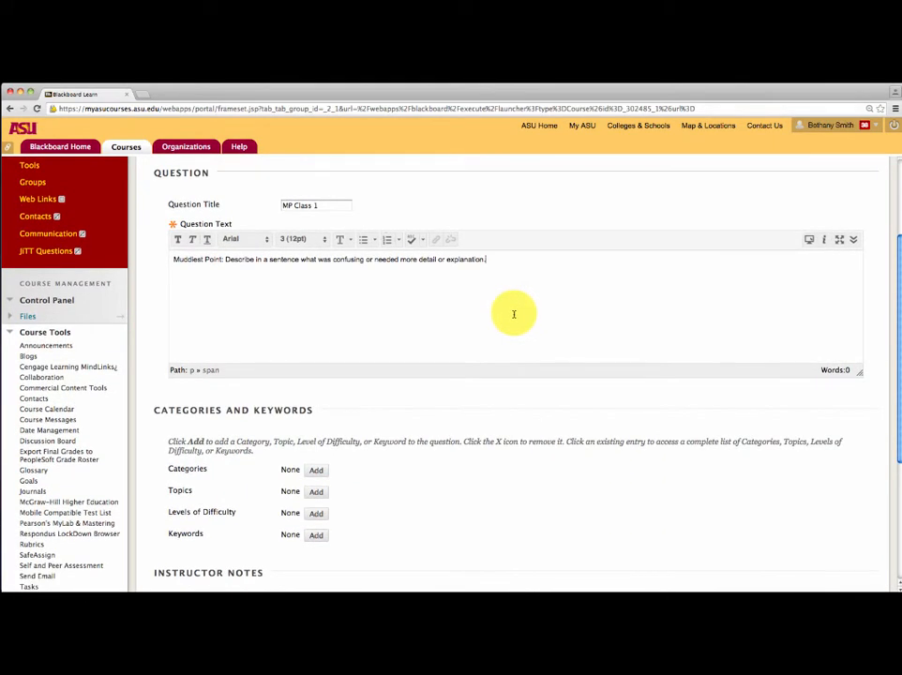
scroll(514, 314, "down", 2)
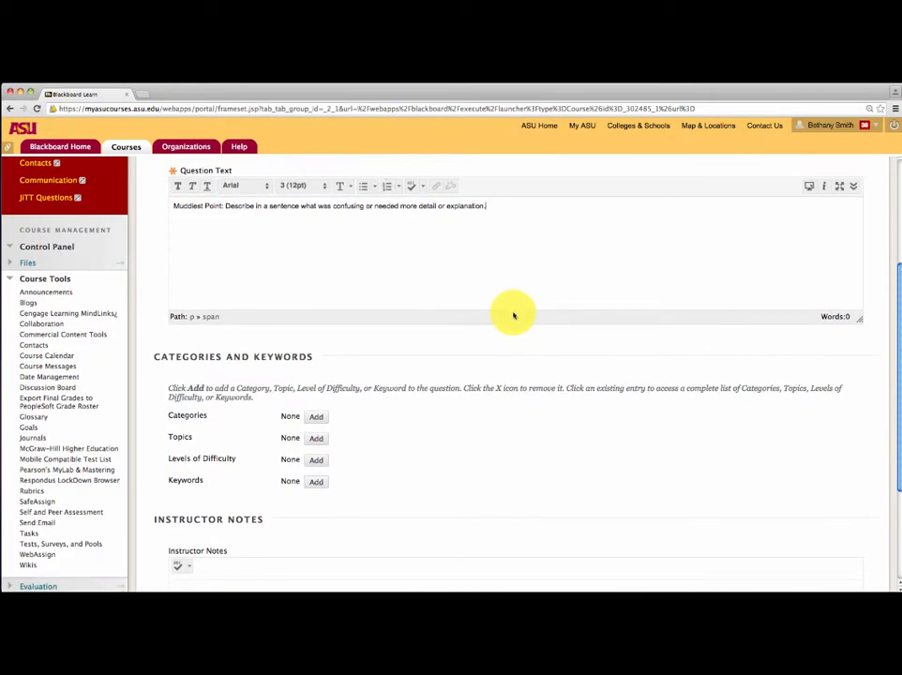
scroll(514, 316, "down", 6)
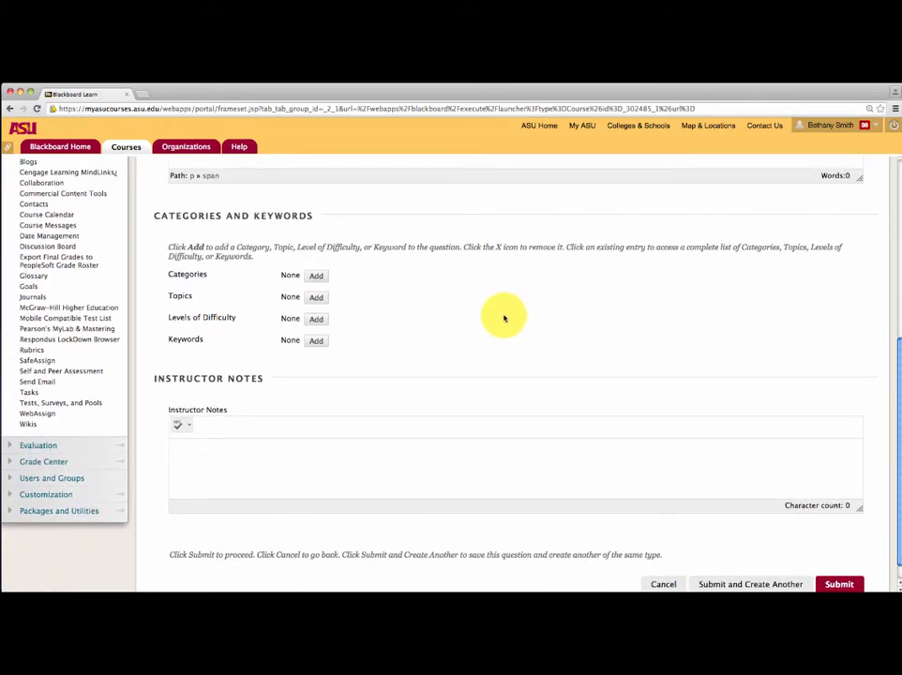
scroll(503, 320, "down", 1)
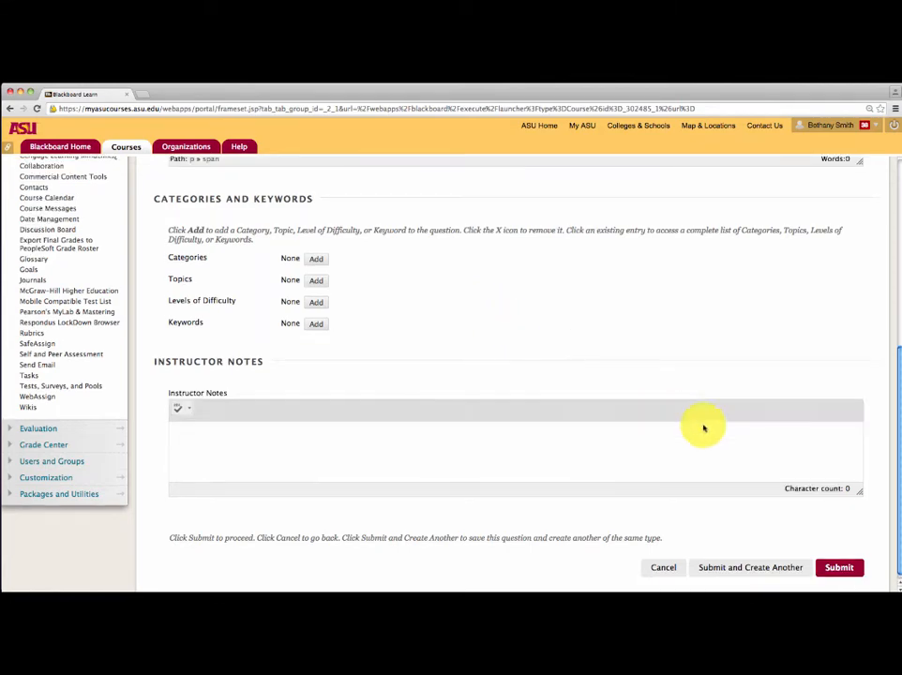
left_click(856, 565)
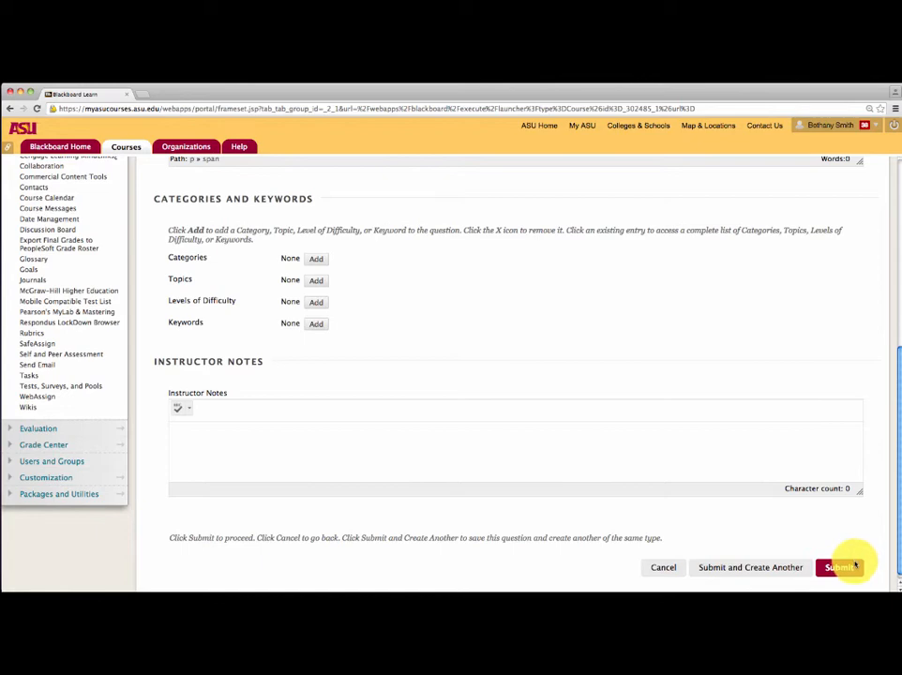
left_click(852, 568)
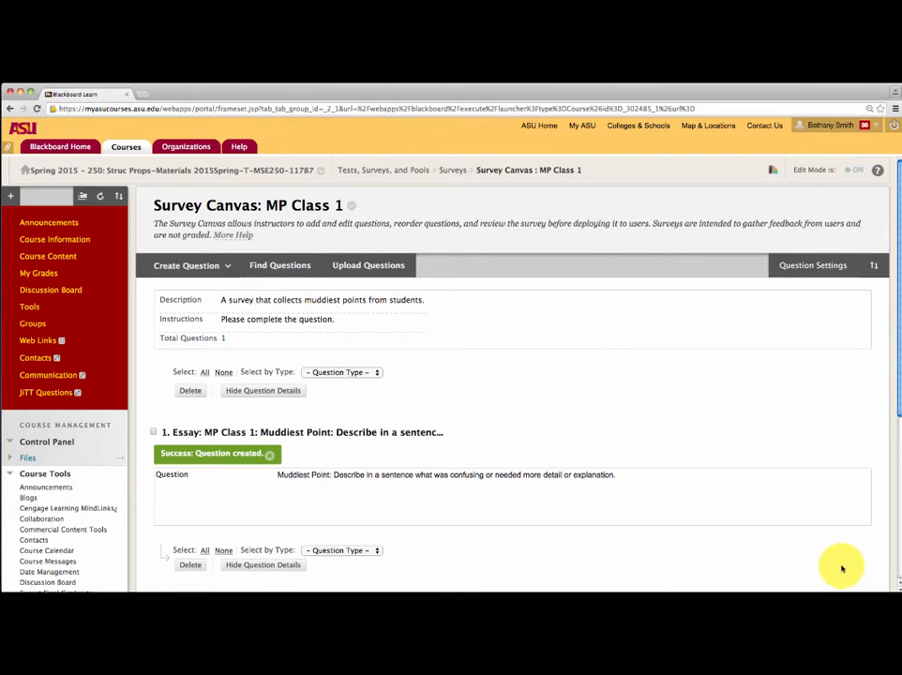
scroll(841, 569, "down", 2)
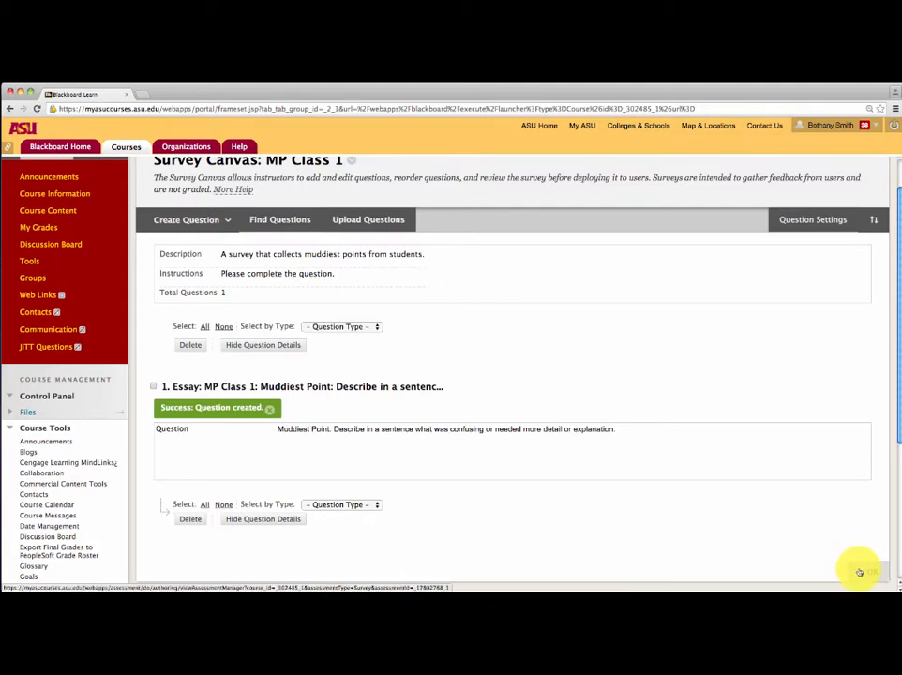
left_click(859, 572)
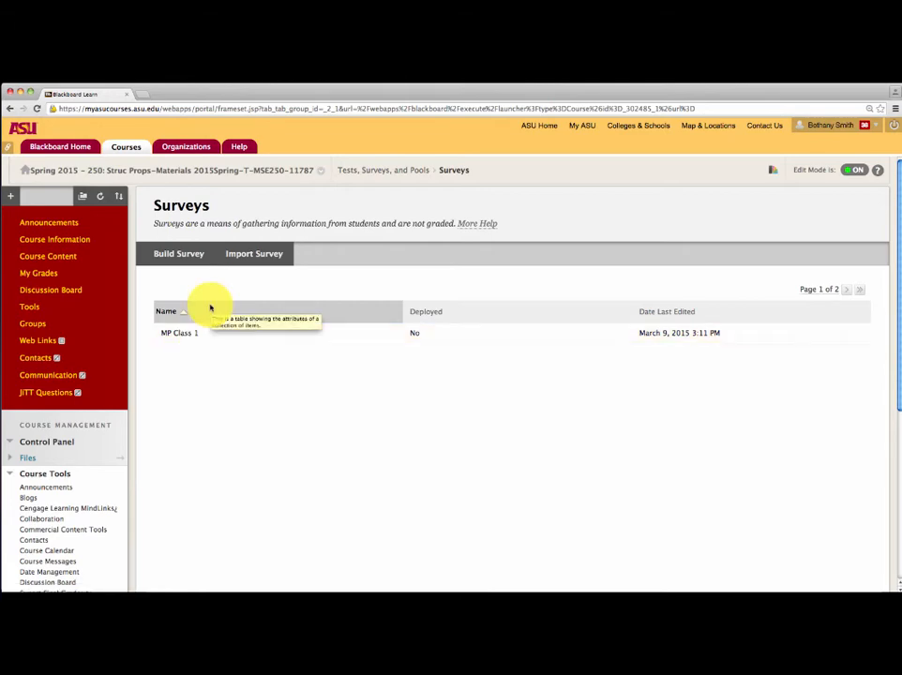
Step: Start building a new survey and name it "MP Class 2"
left_click(193, 258)
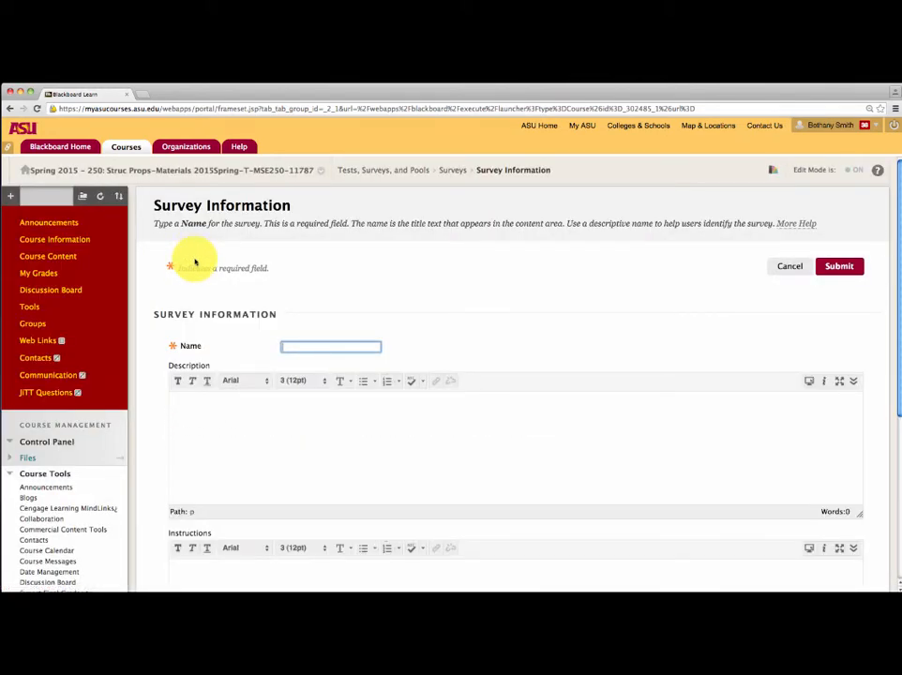
left_click(331, 347)
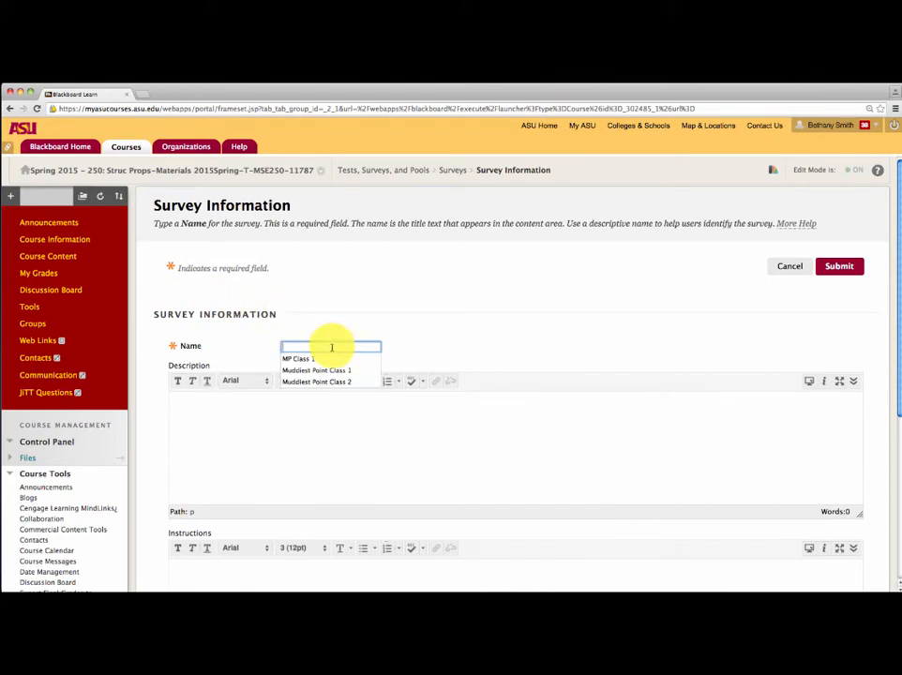
type("MP")
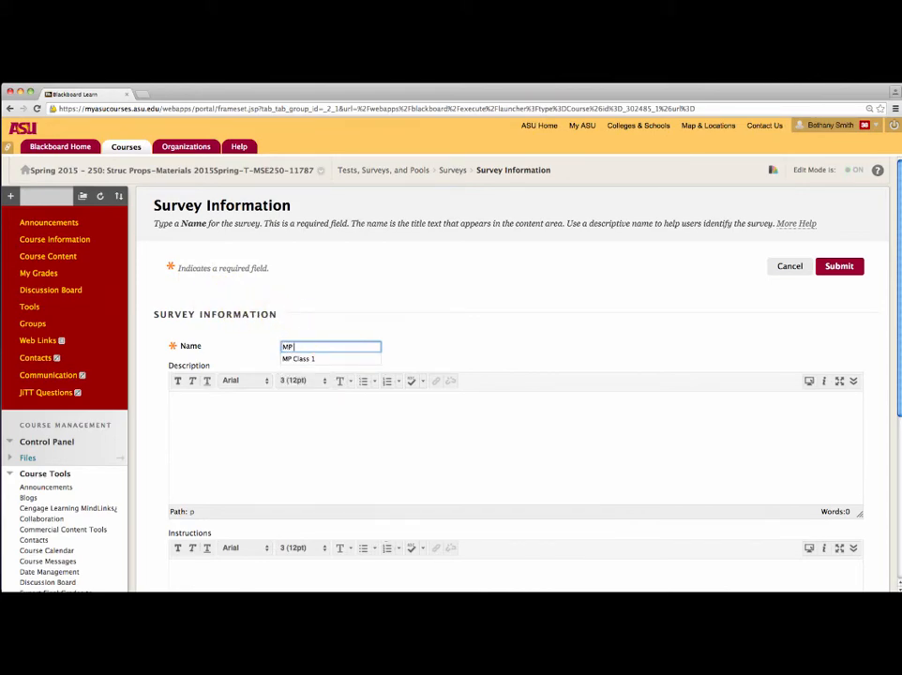
type(" Class 2")
Step: Enter the survey description "A survey to collect muddiest points."
left_click(270, 446)
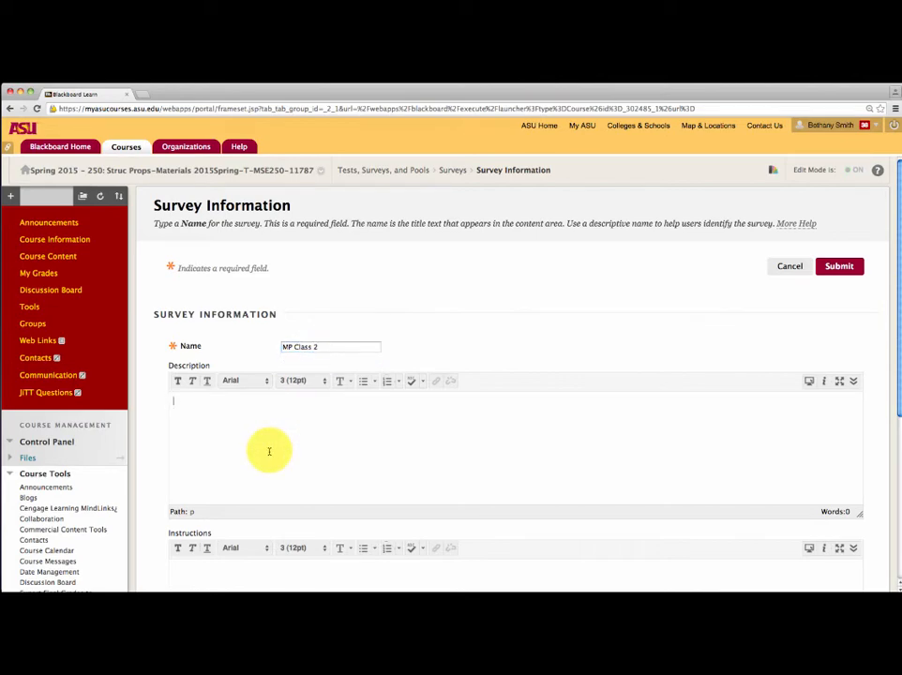
type("A")
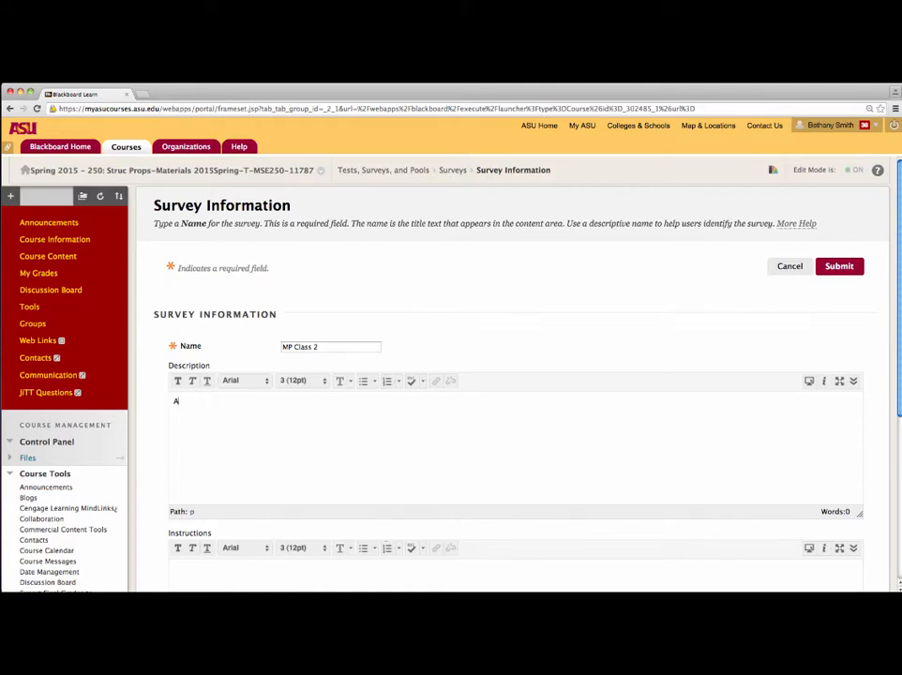
type(" survey to collect muddiest points,.")
key("BackSpace")
key("BackSpace")
type(".")
Step: Enter the survey instructions "Please answer the question." and submit the survey information
scroll(240, 482, "down", 2)
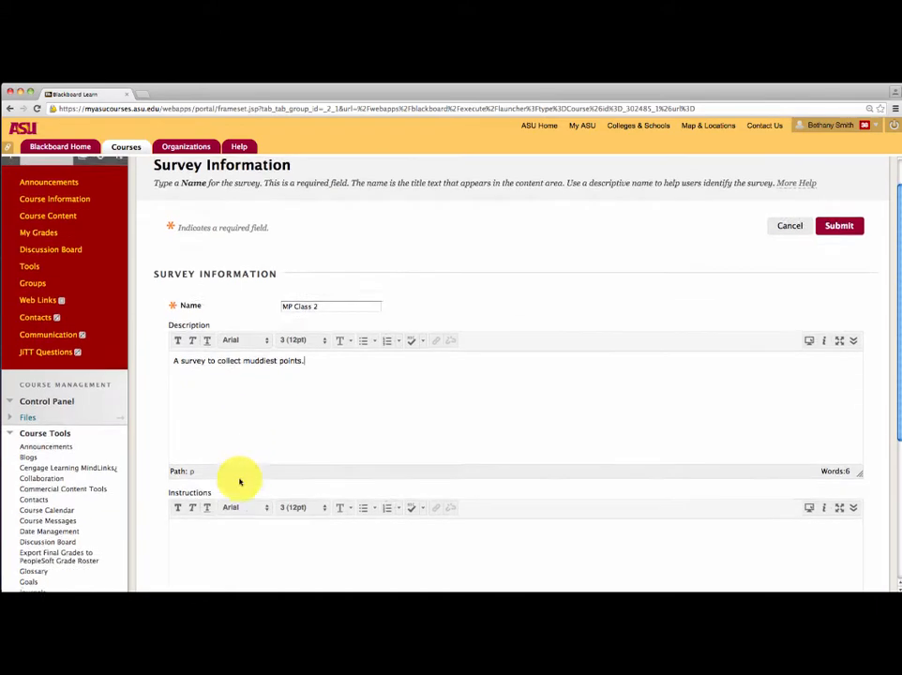
left_click(219, 538)
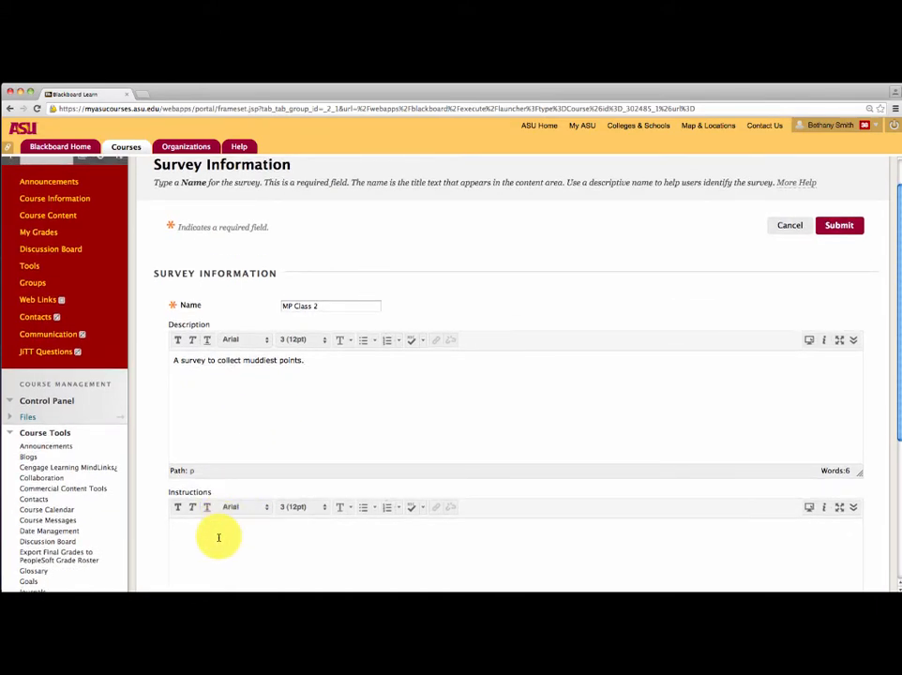
type("Please an")
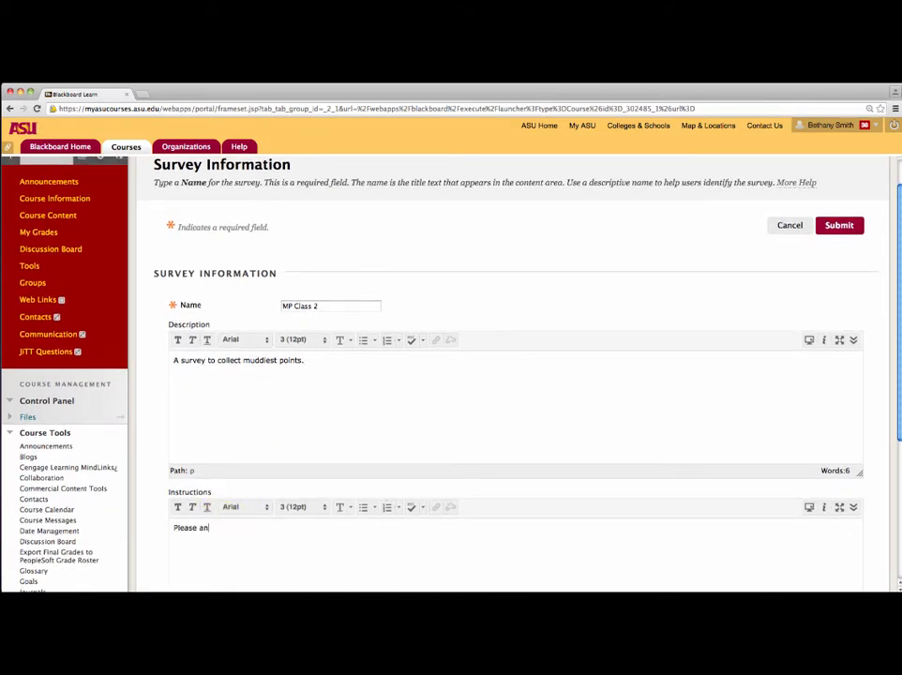
type("swer the question.")
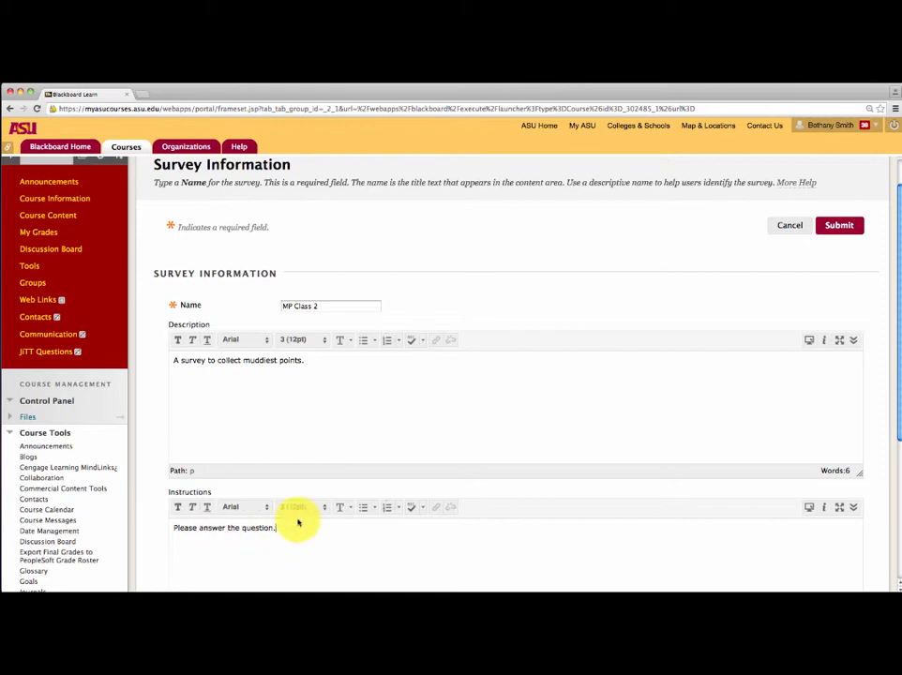
scroll(477, 516, "down", 5)
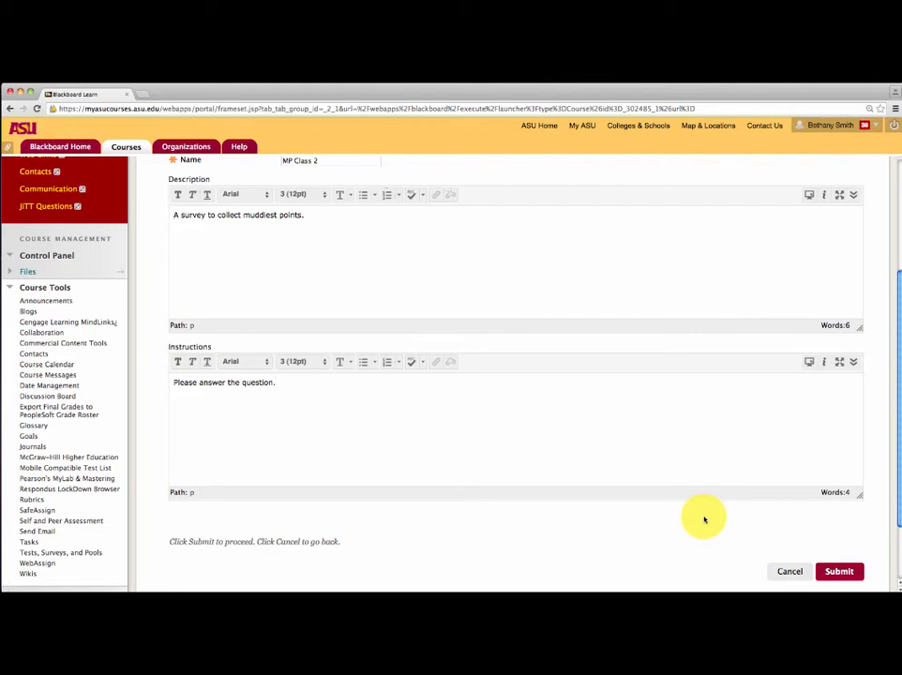
left_click(840, 570)
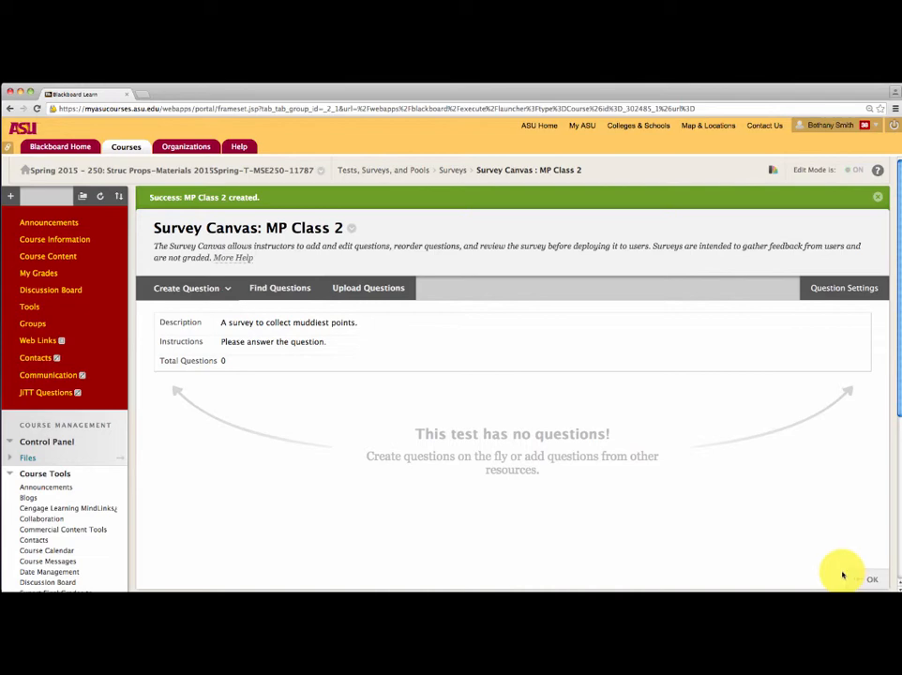
Step: Create an essay question in the MP Class 2 survey and title it "MP Class 2"
left_click(210, 291)
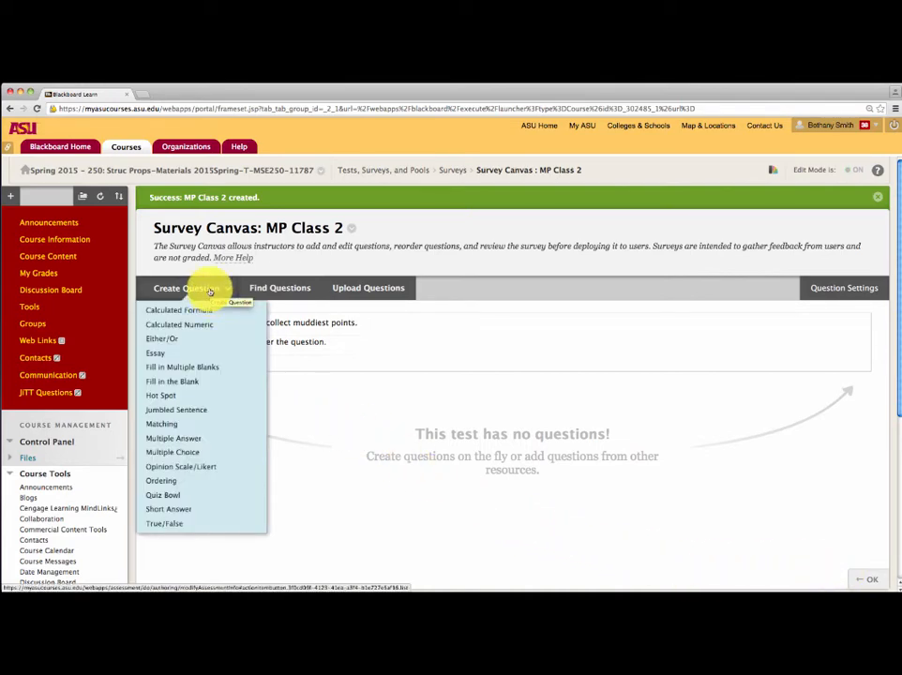
left_click(198, 359)
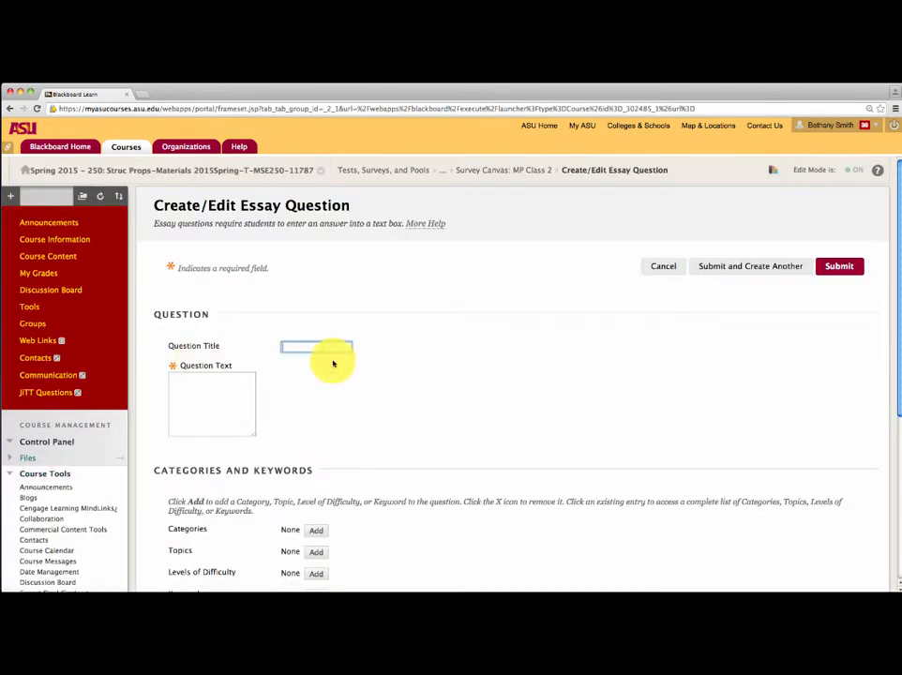
left_click(335, 351)
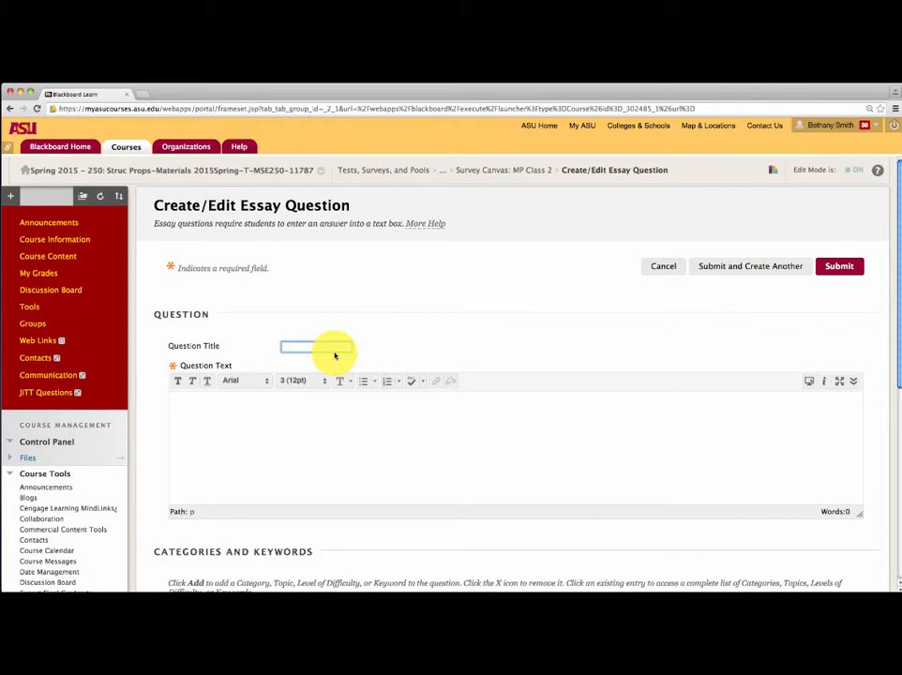
type("M")
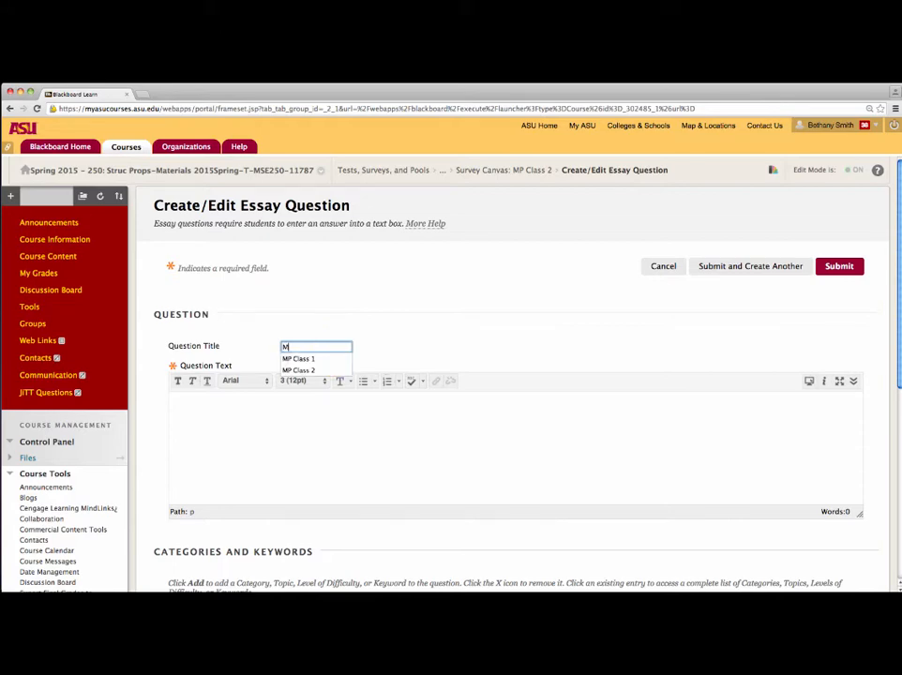
type("P Class 2")
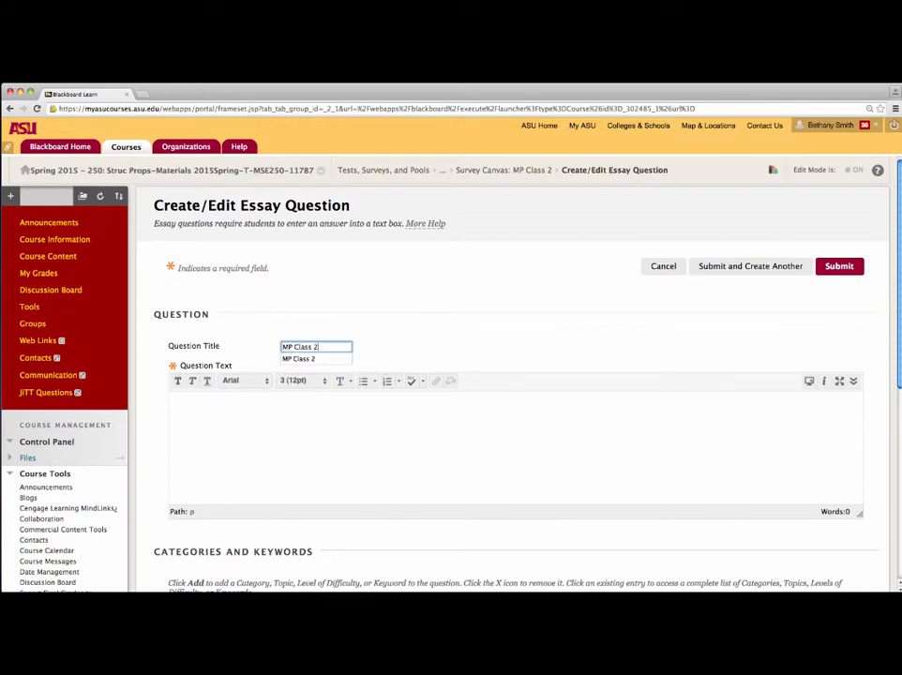
Step: Enter the question text "Muddiest Point: Describe in a sentence what was confusing or needed more detail or explanation."
left_click(327, 430)
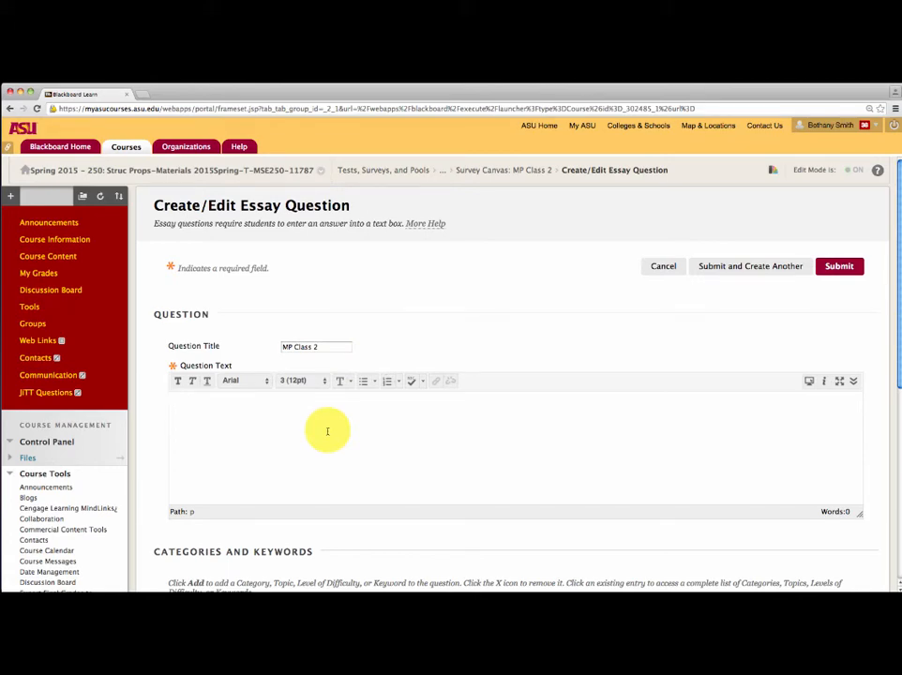
type("Muddiest Point: Describe in a sentence what was confusing or needed more detail or explanation")
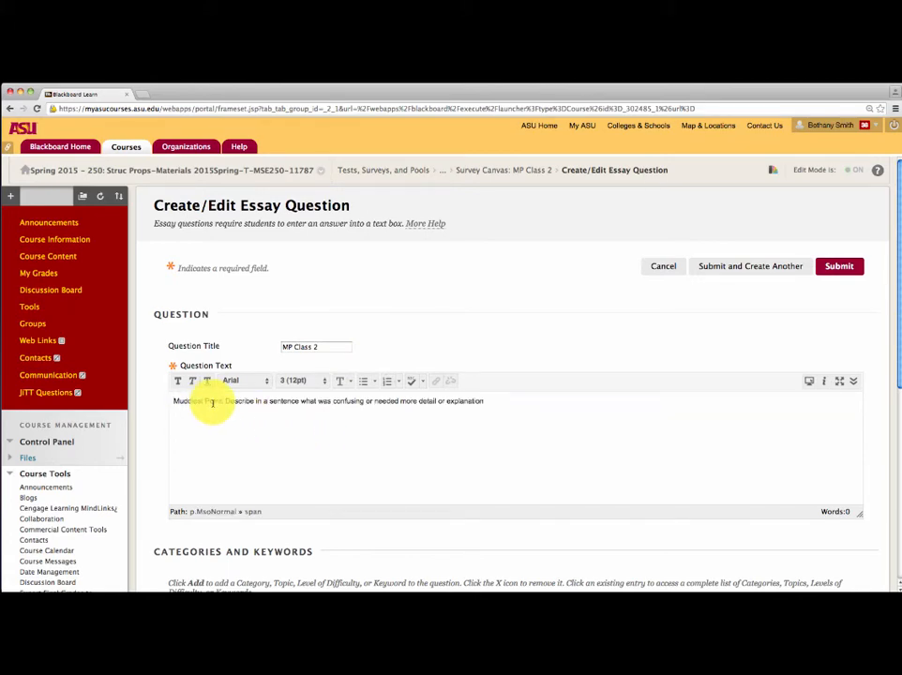
left_click_drag(207, 401, 233, 402)
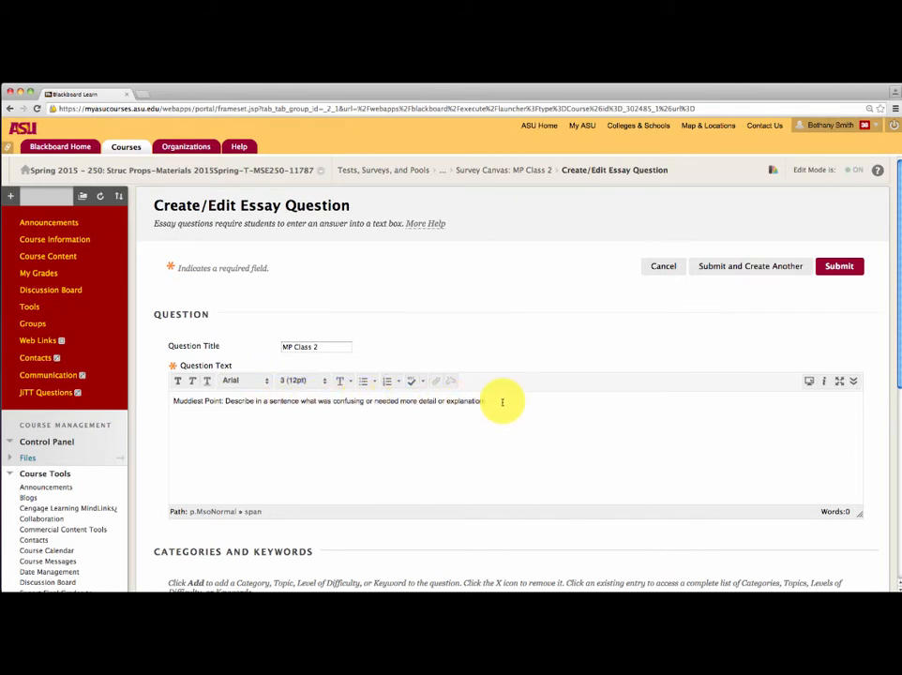
Step: Submit the MP Class 2 essay question without adding categories, keywords or instructor notes
scroll(507, 404, "down", 5)
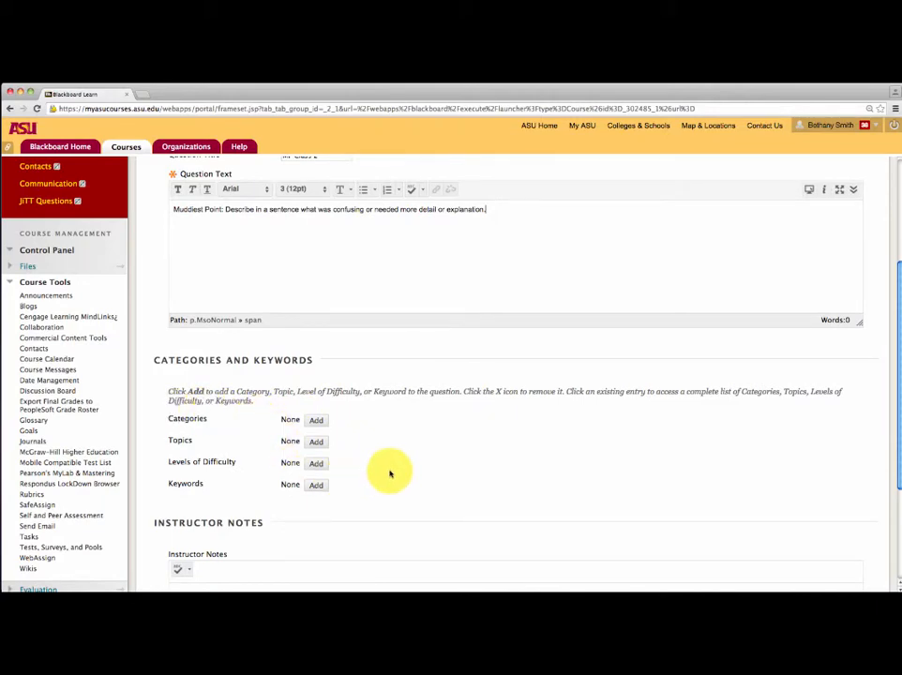
scroll(389, 473, "down", 2)
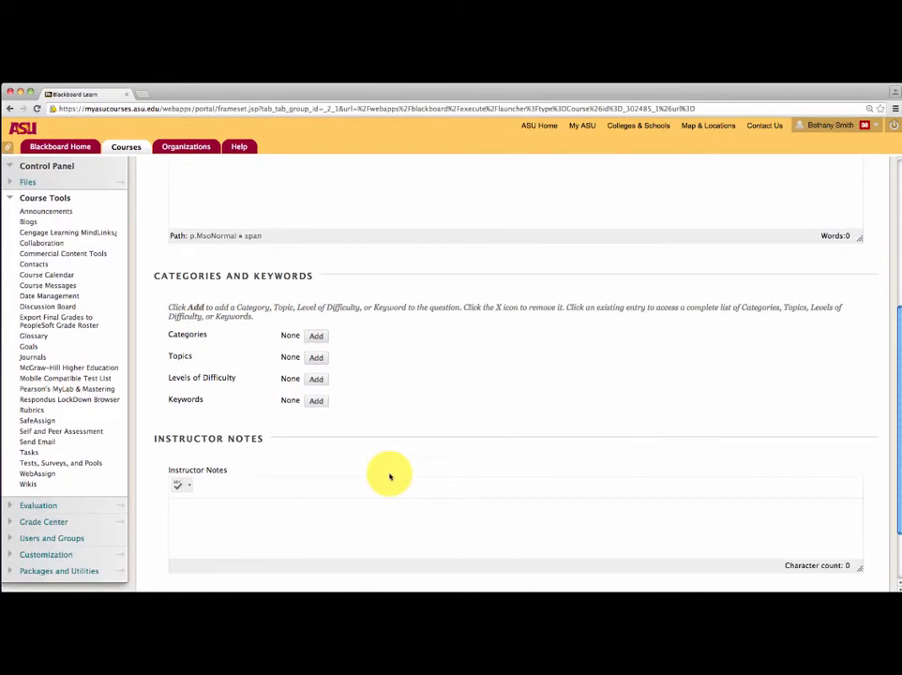
scroll(397, 473, "down", 2)
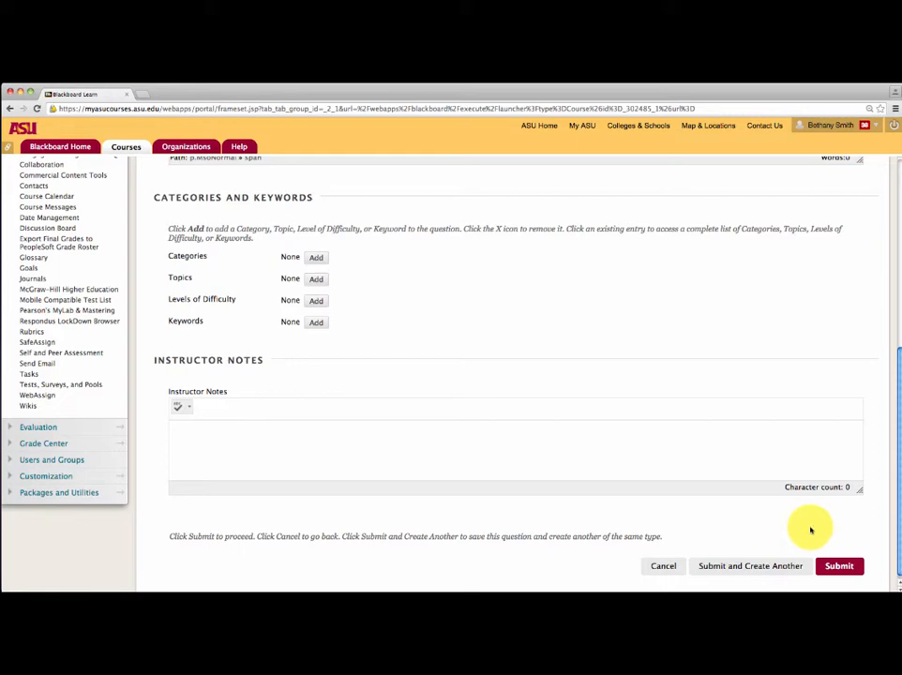
left_click(846, 566)
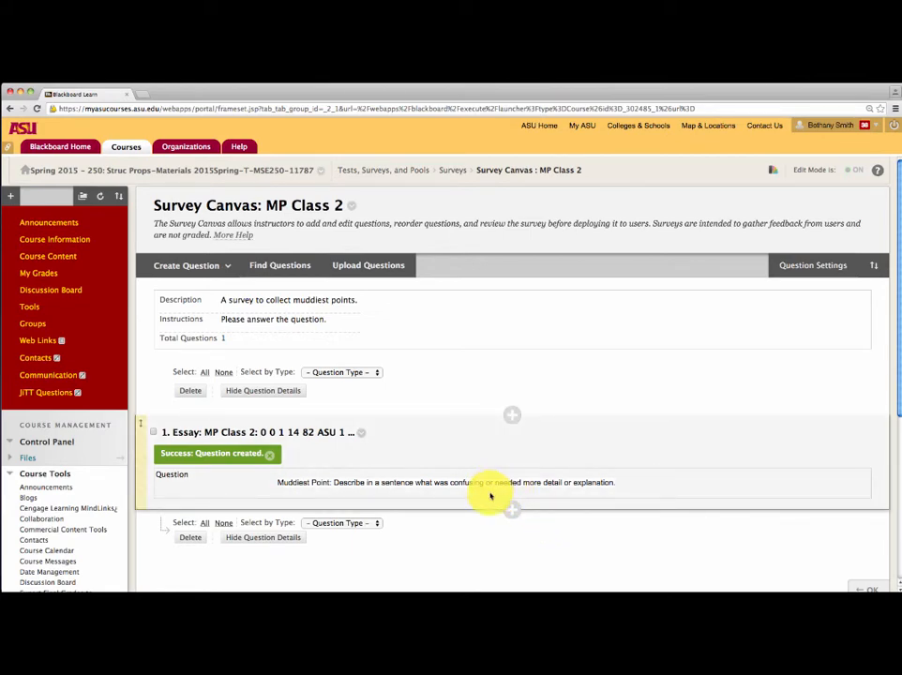
Step: Reopen and resave the essay question, and finish the MP Class 2 survey to return to the survey list
left_click(362, 434)
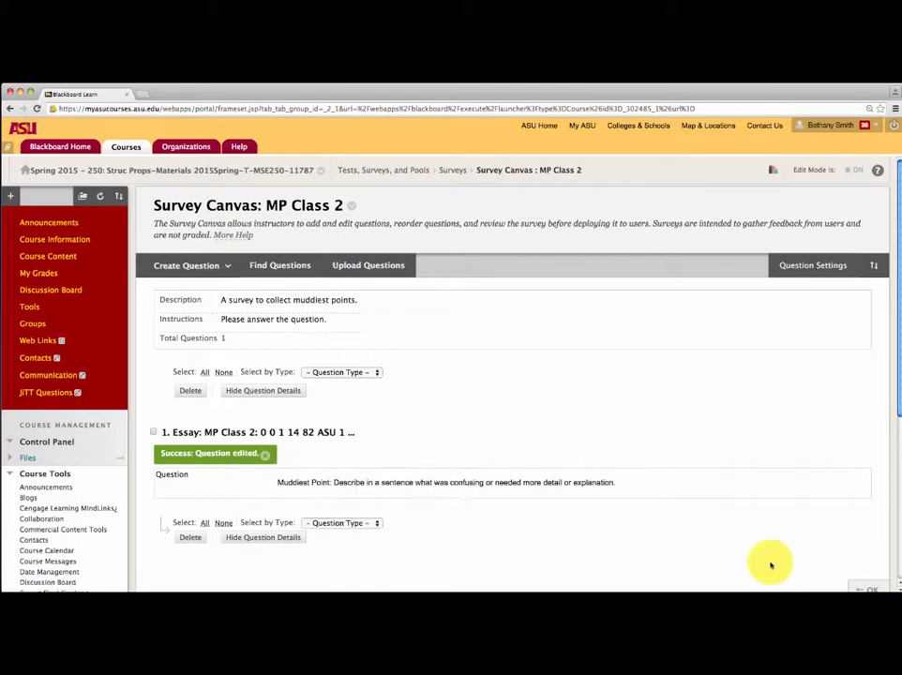
scroll(771, 564, "down", 1)
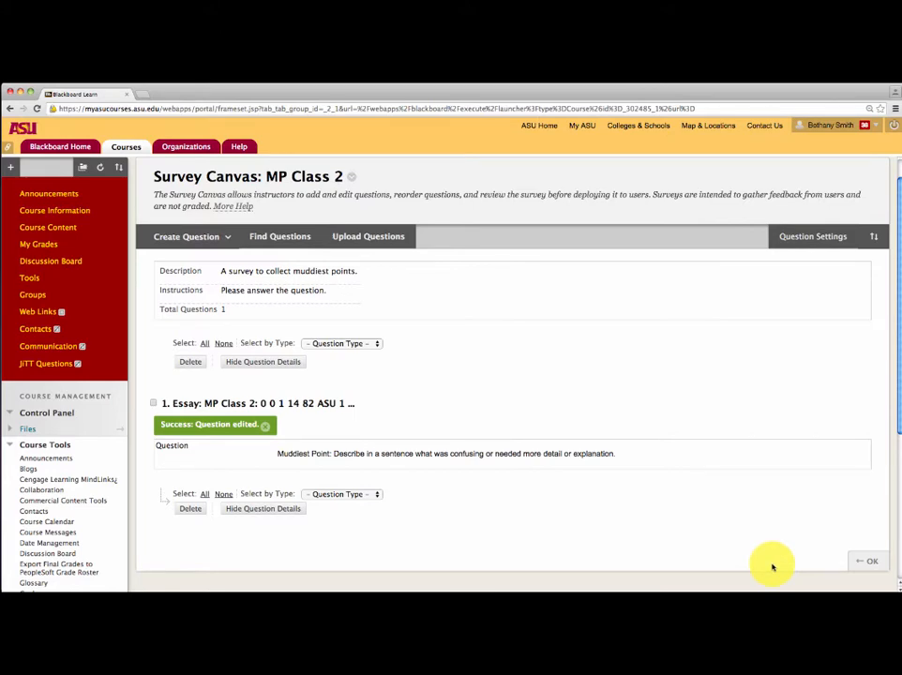
left_click(857, 568)
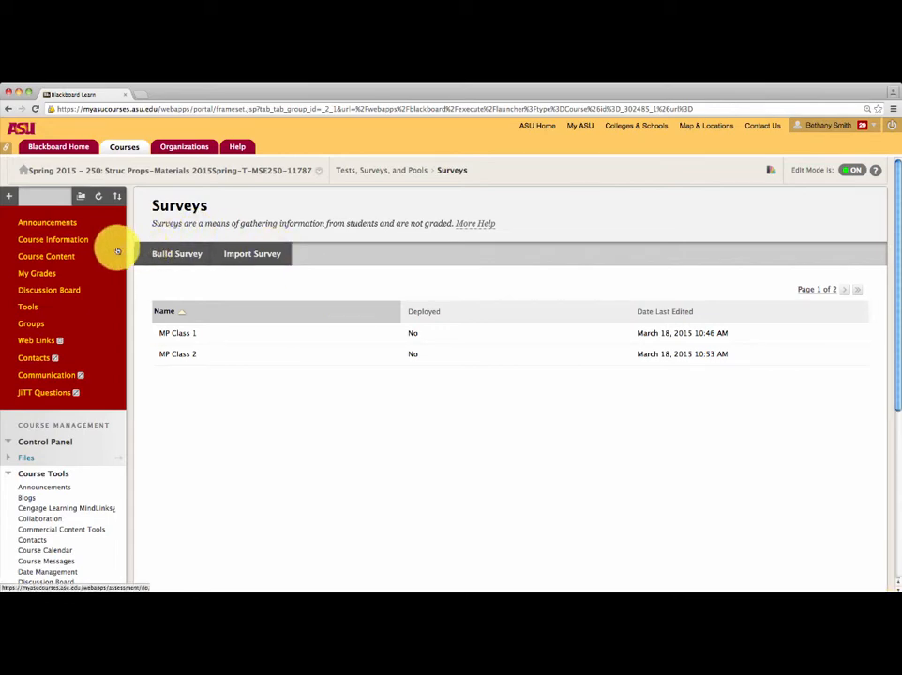
Step: Start a new content folder in Course Content and name it "Muddiest Point Example Folder"
left_click(74, 259)
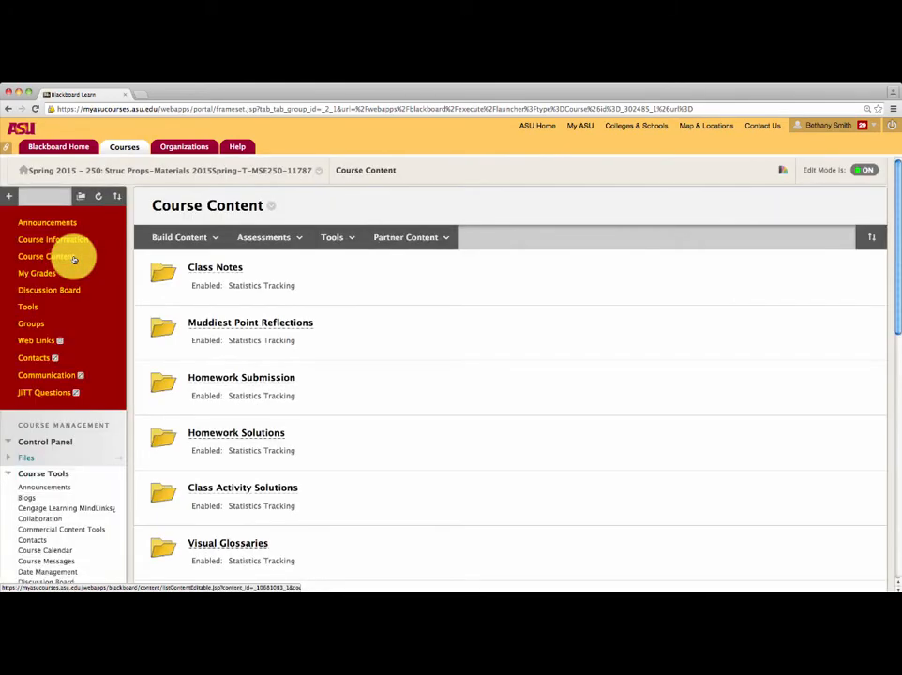
left_click(141, 242)
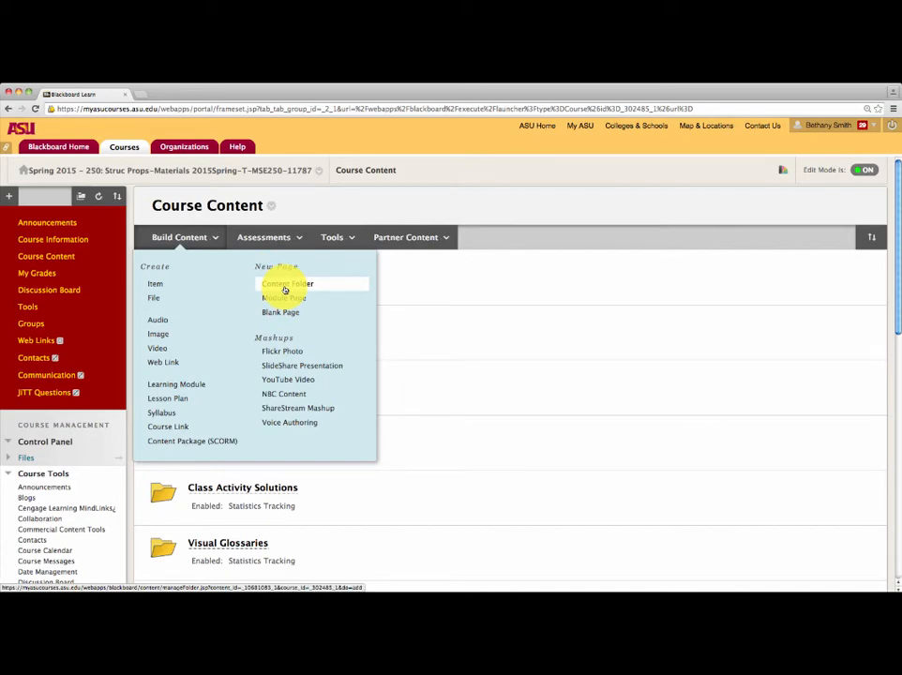
left_click(285, 286)
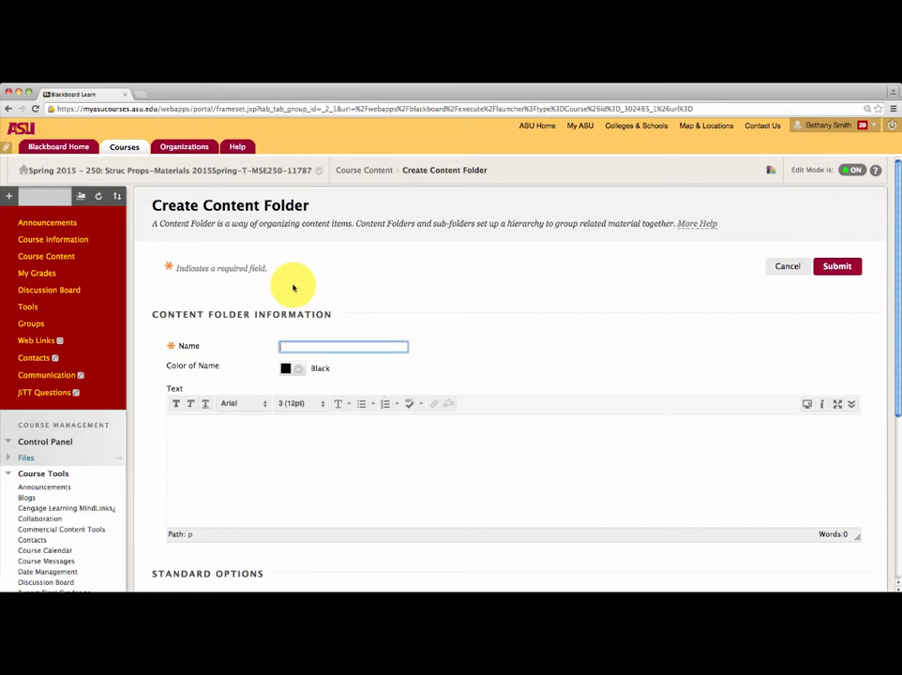
type("Muddie")
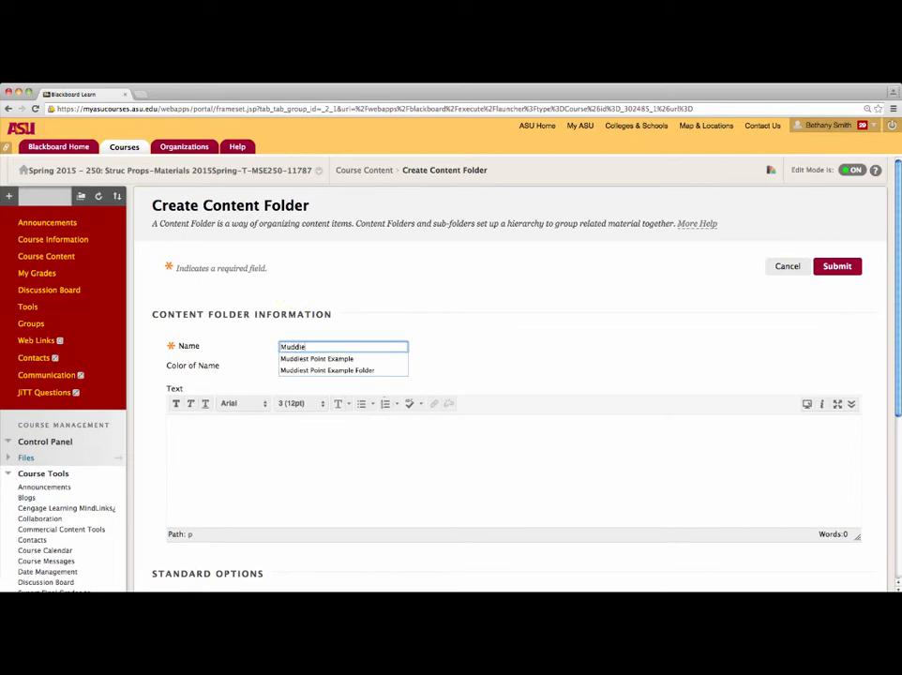
type("st Point Example ")
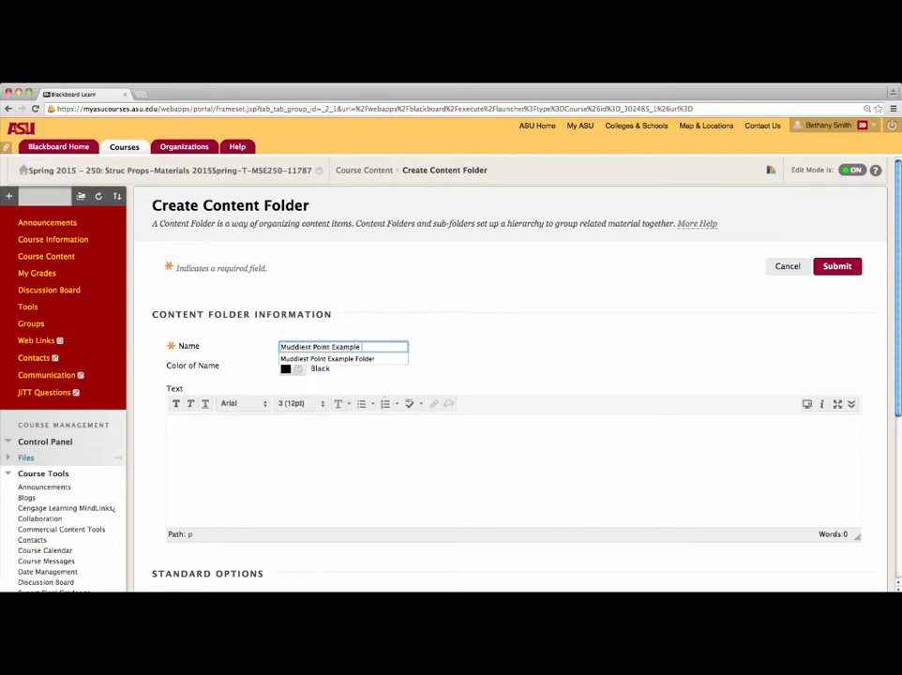
type("Folder")
Step: Permit users to view the Muddiest Point Example Folder, turn on view tracking, leave it without date restrictions and submit it
left_click(272, 439)
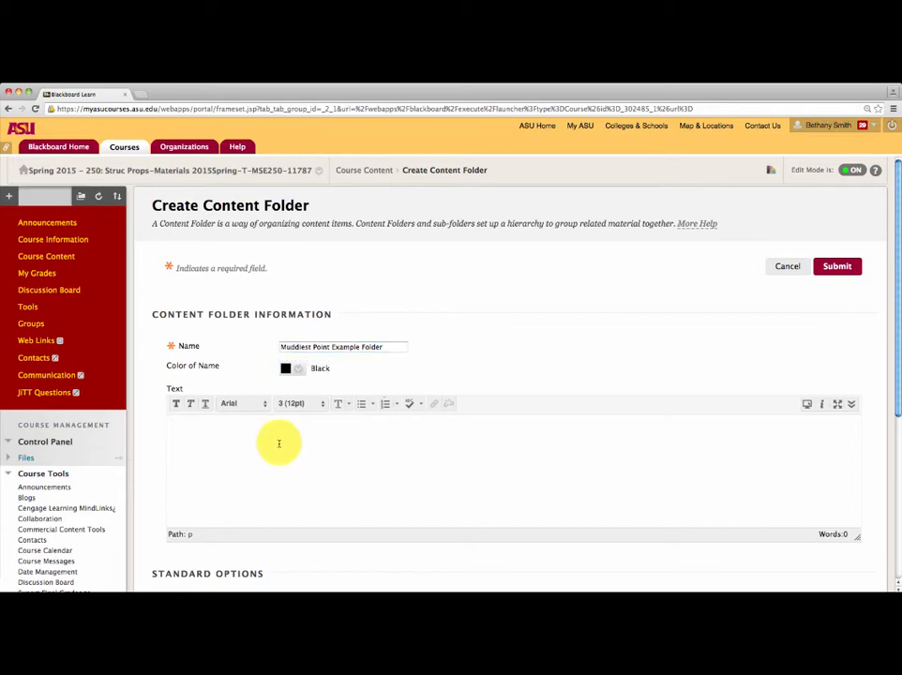
scroll(278, 443, "down", 3)
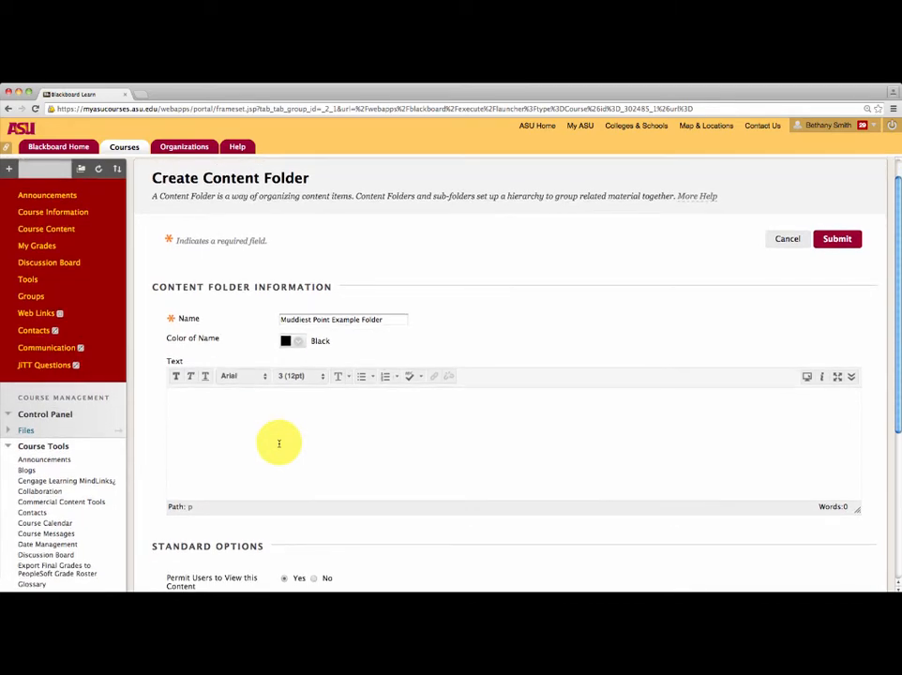
scroll(279, 444, "down", 3)
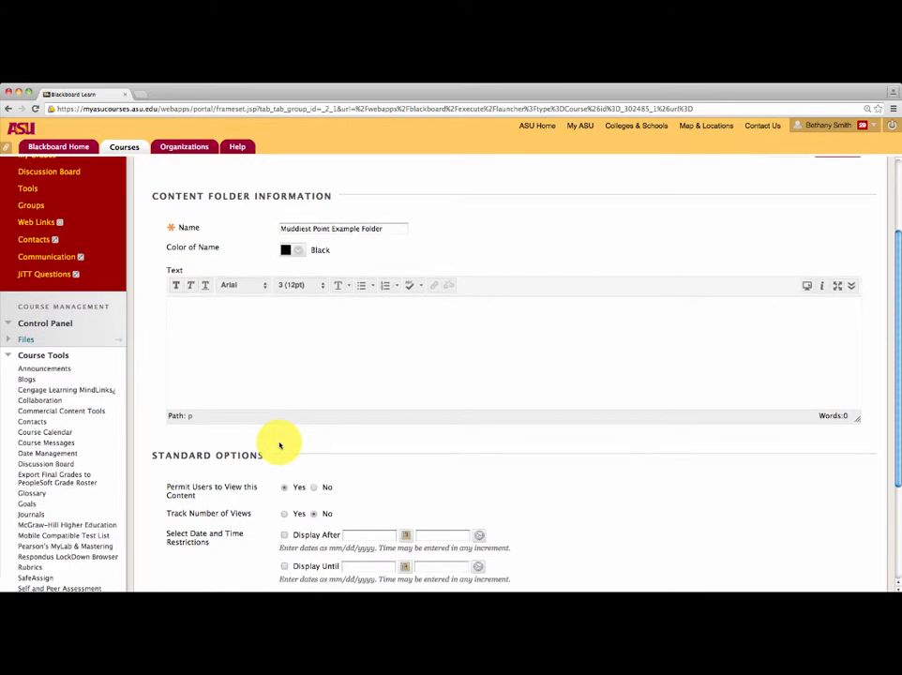
scroll(278, 444, "down", 2)
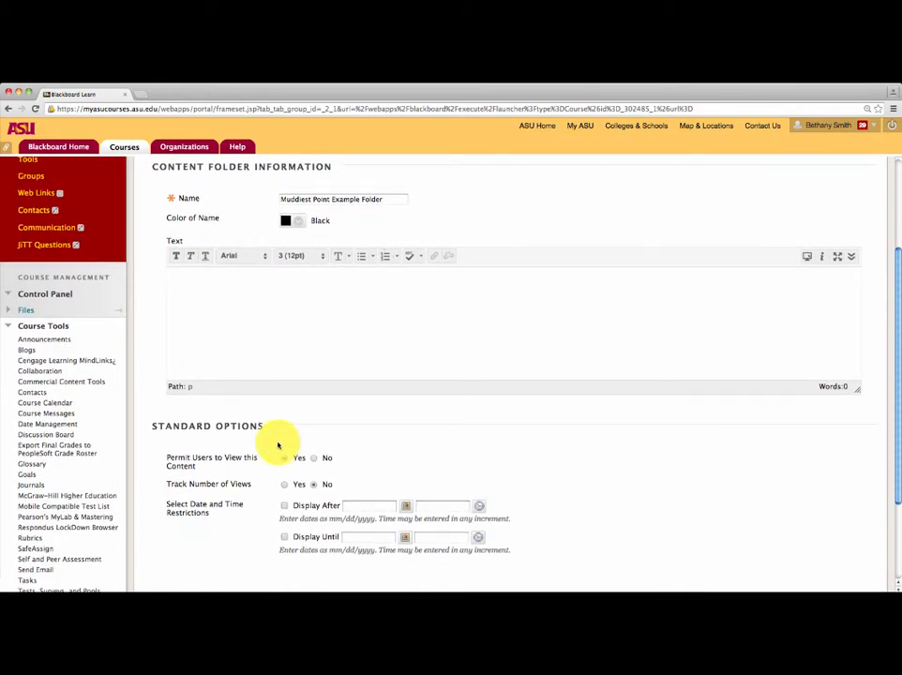
left_click(279, 446)
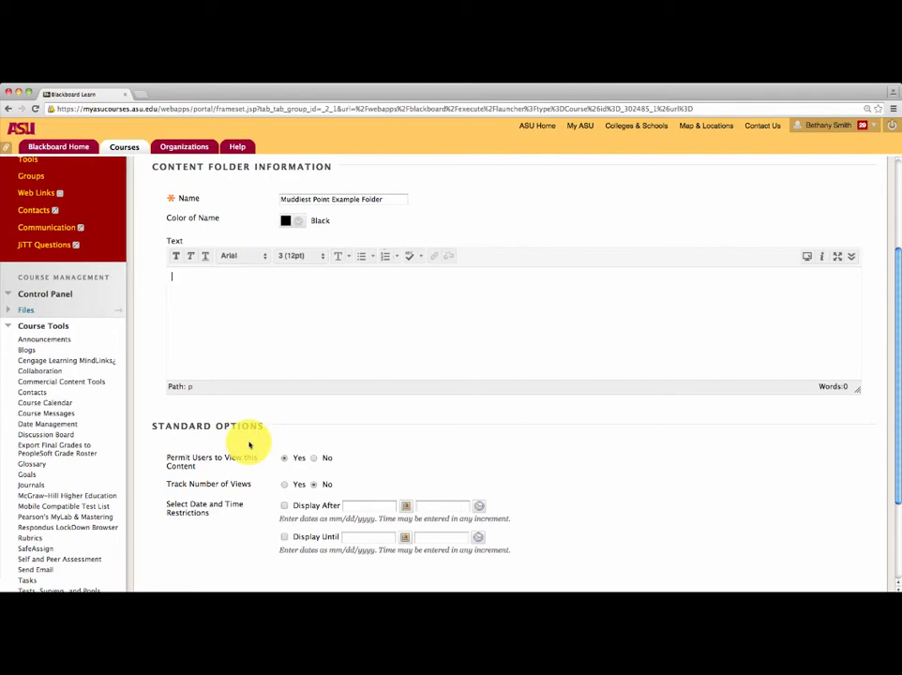
left_click(285, 458)
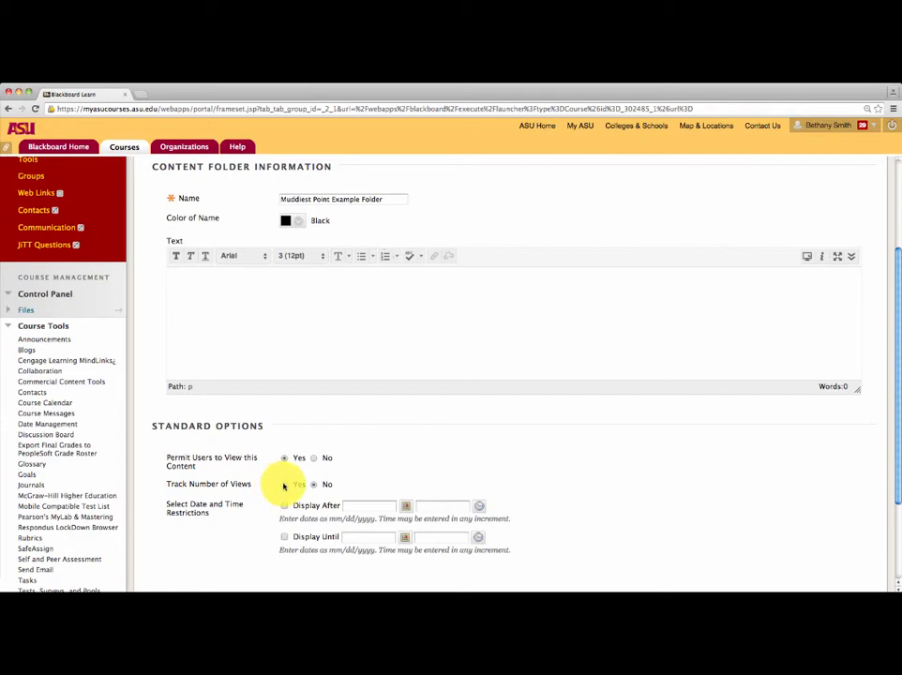
left_click(285, 485)
scroll(284, 490, "down", 2)
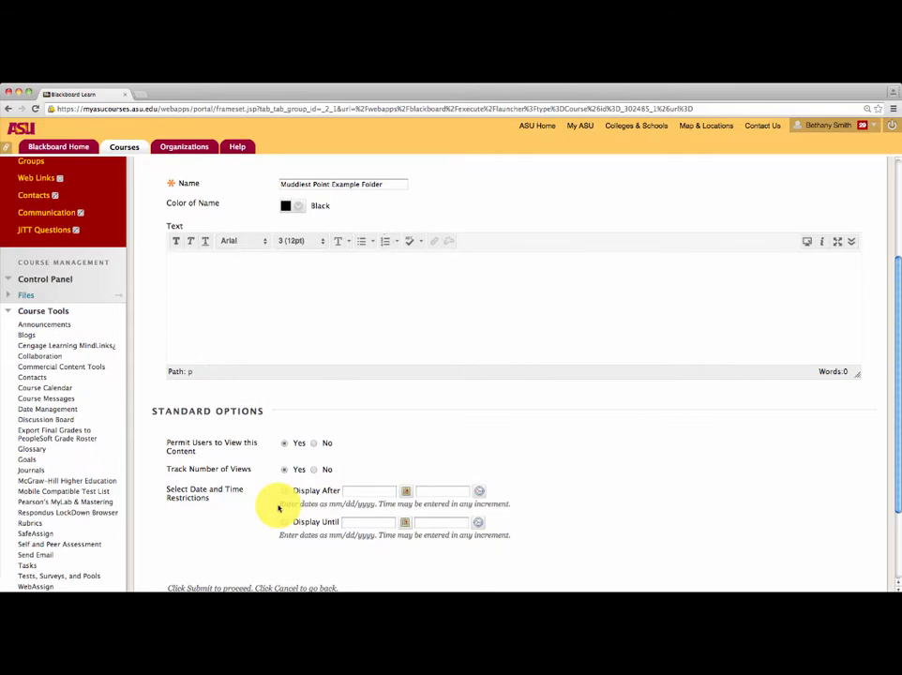
scroll(278, 509, "down", 2)
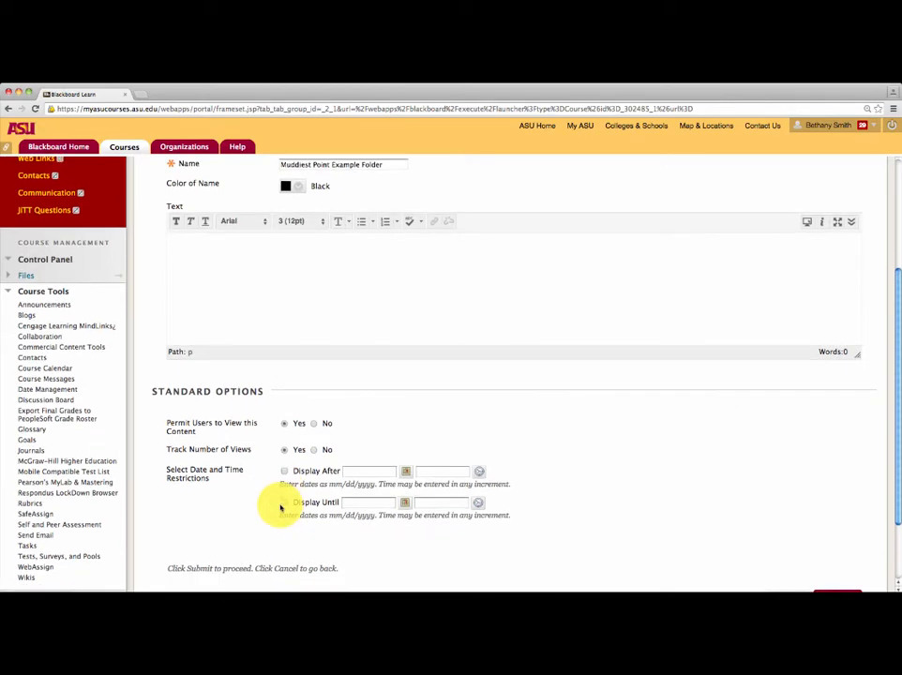
scroll(281, 508, "down", 4)
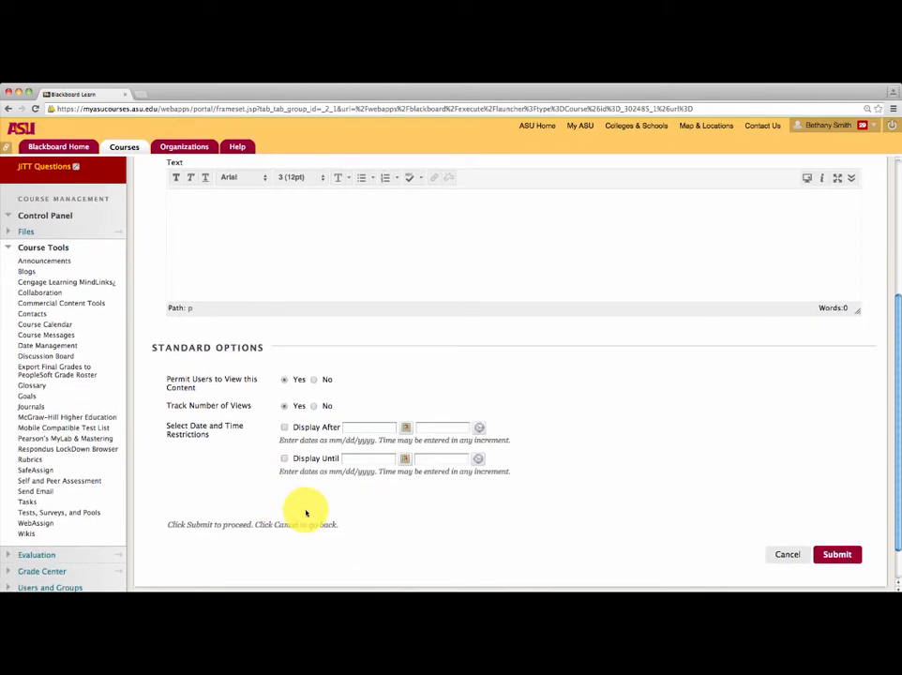
left_click(832, 558)
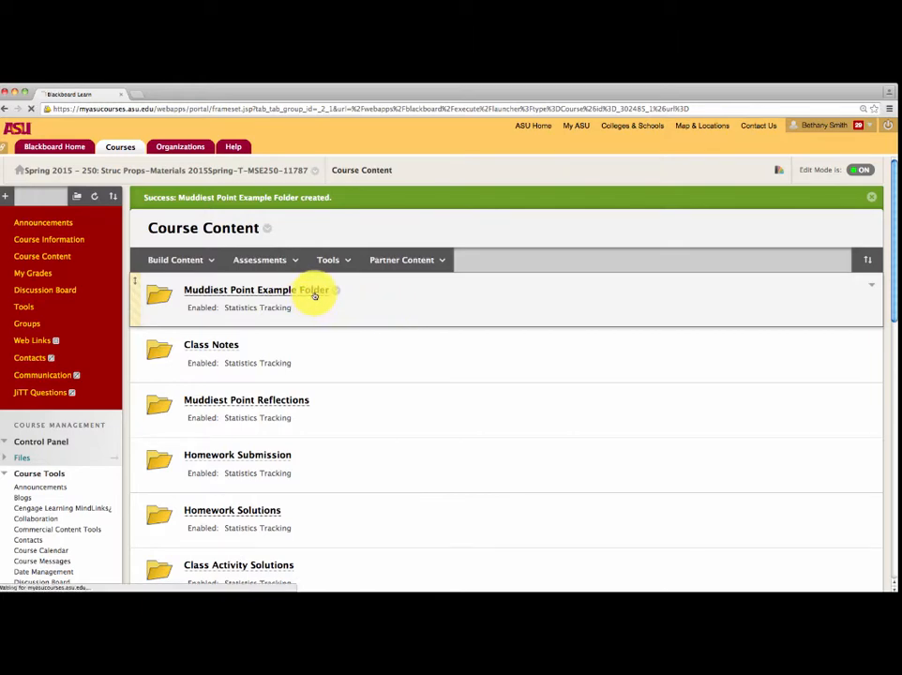
Step: Open the Muddiest Point Example Folder and add the existing survey MP Class 1 to it
left_click(315, 297)
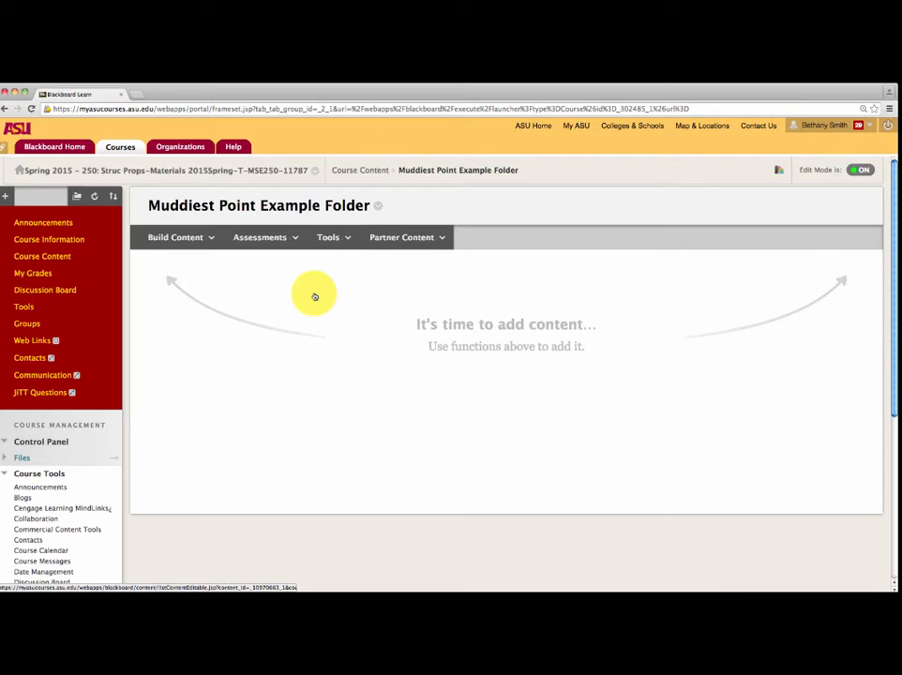
left_click(286, 240)
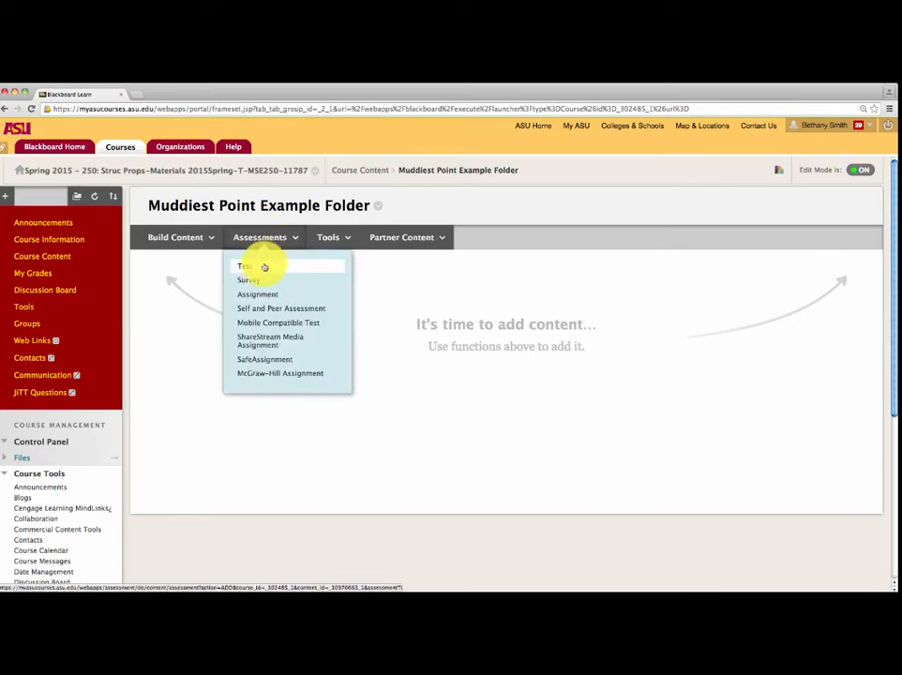
left_click(260, 282)
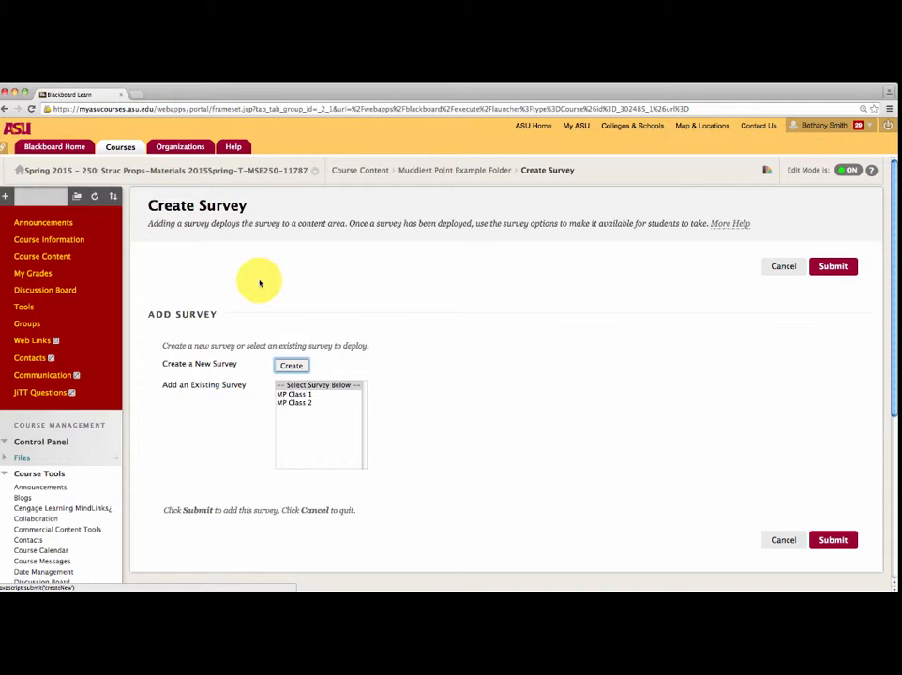
left_click(292, 366)
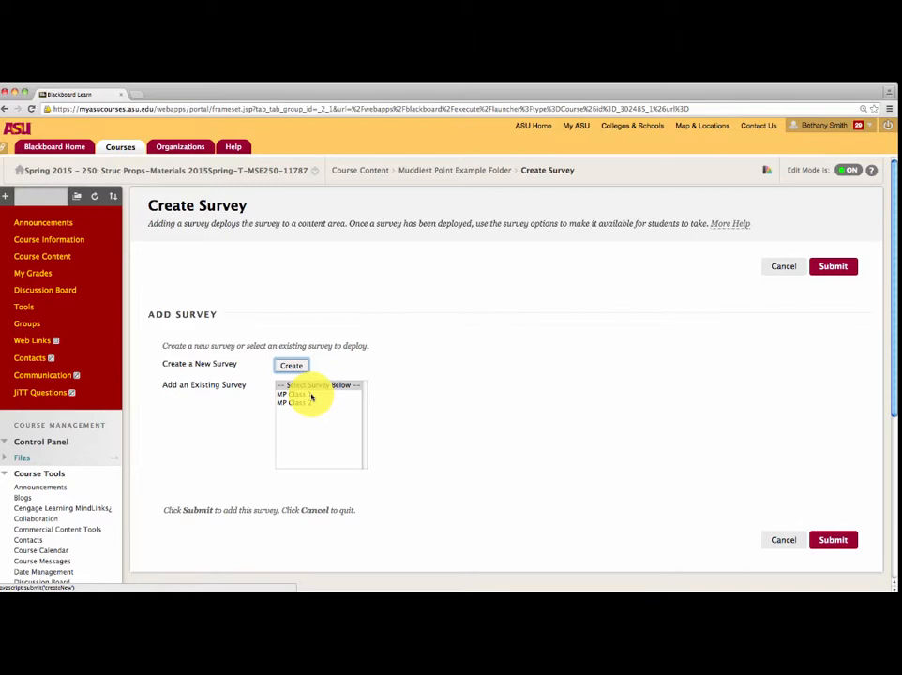
left_click(311, 395)
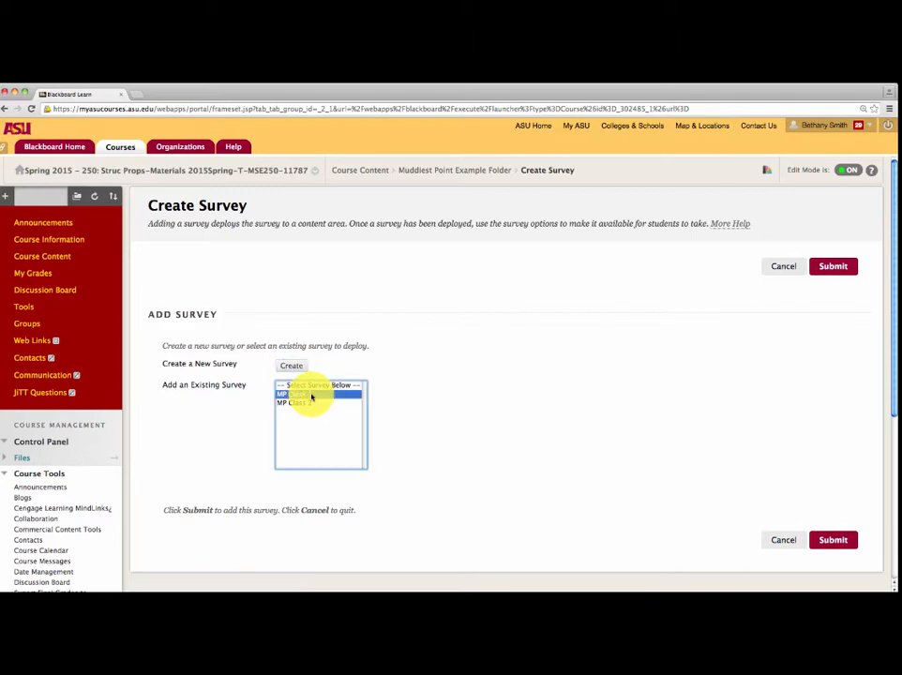
left_click(838, 542)
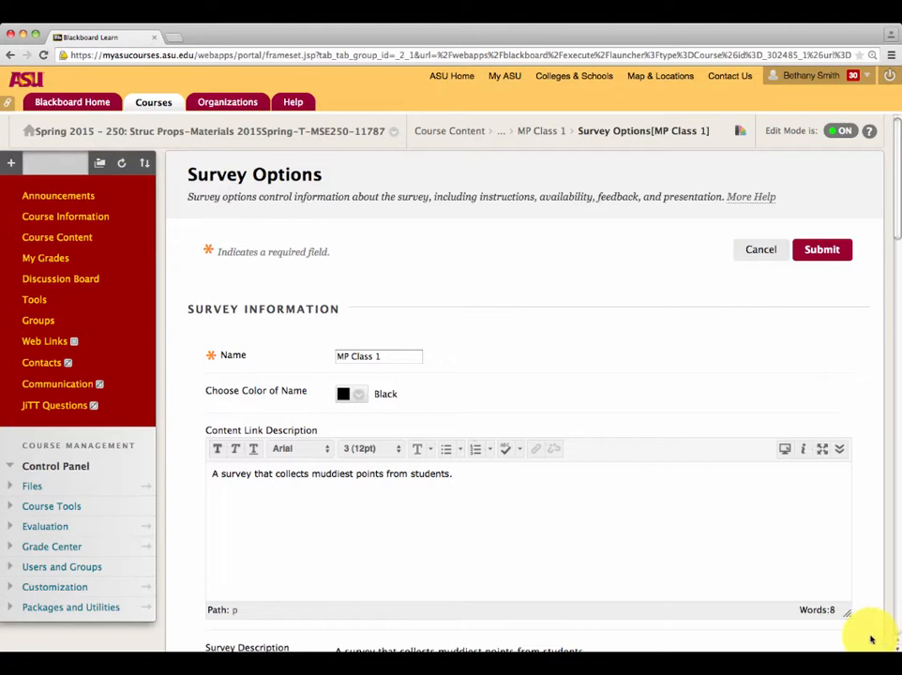
Step: Set the MP Class 1 survey to show its description and instructions to students before they begin
left_click(405, 354)
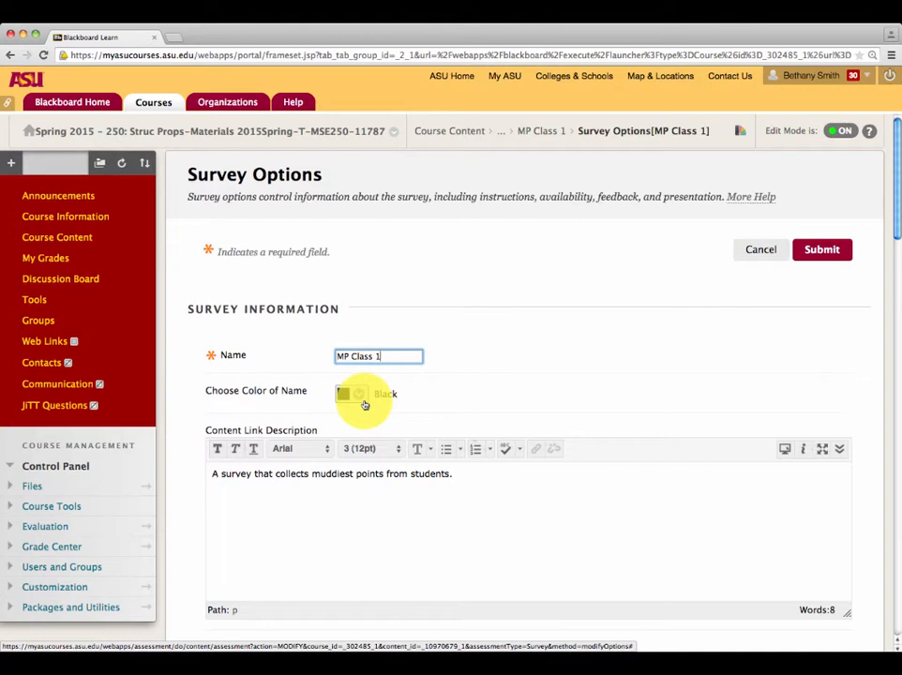
left_click(450, 479)
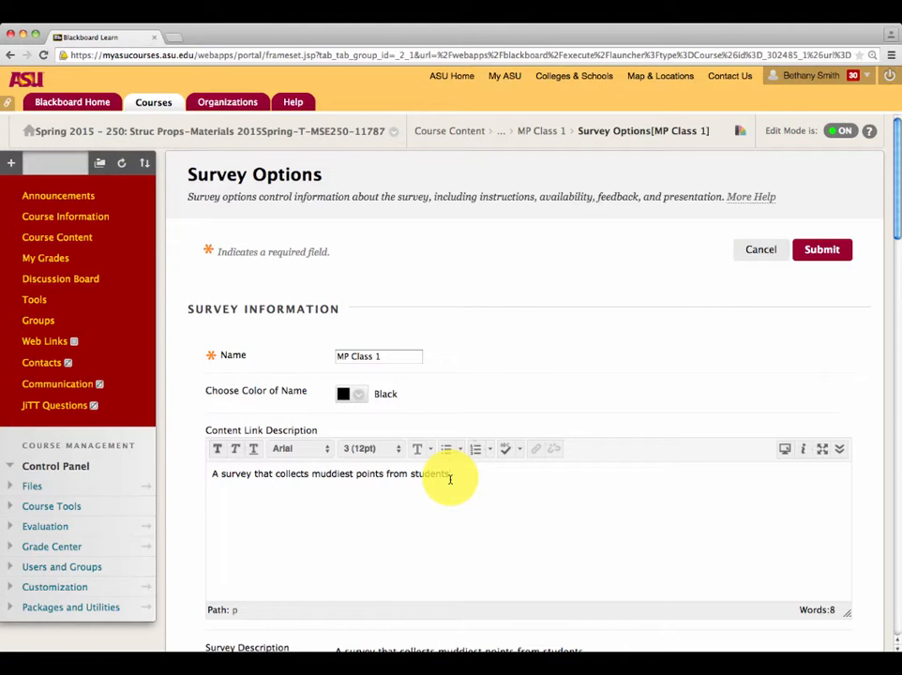
scroll(450, 479, "down", 4)
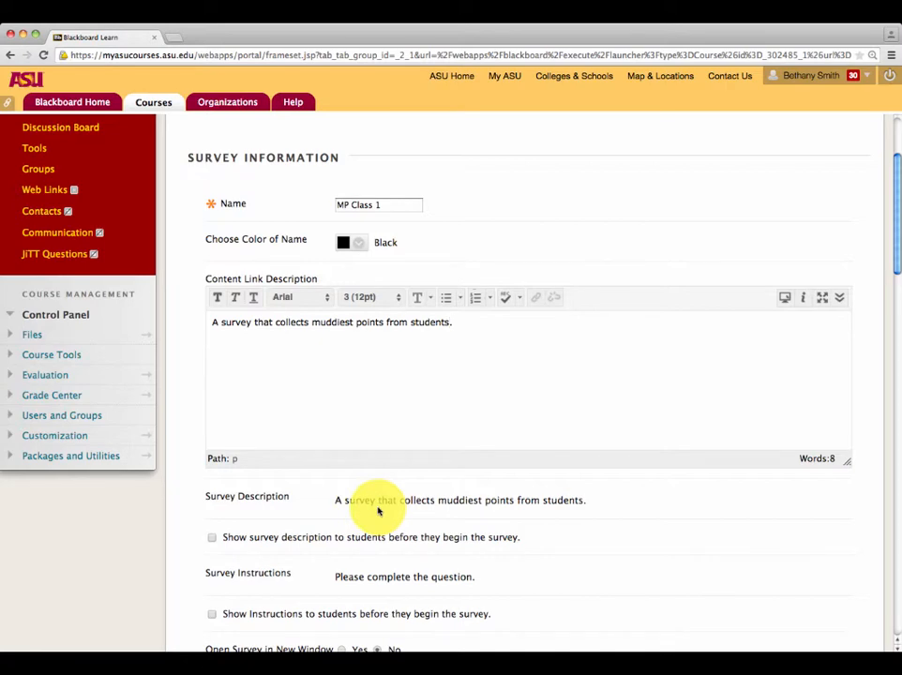
left_click(212, 538)
scroll(308, 546, "down", 1)
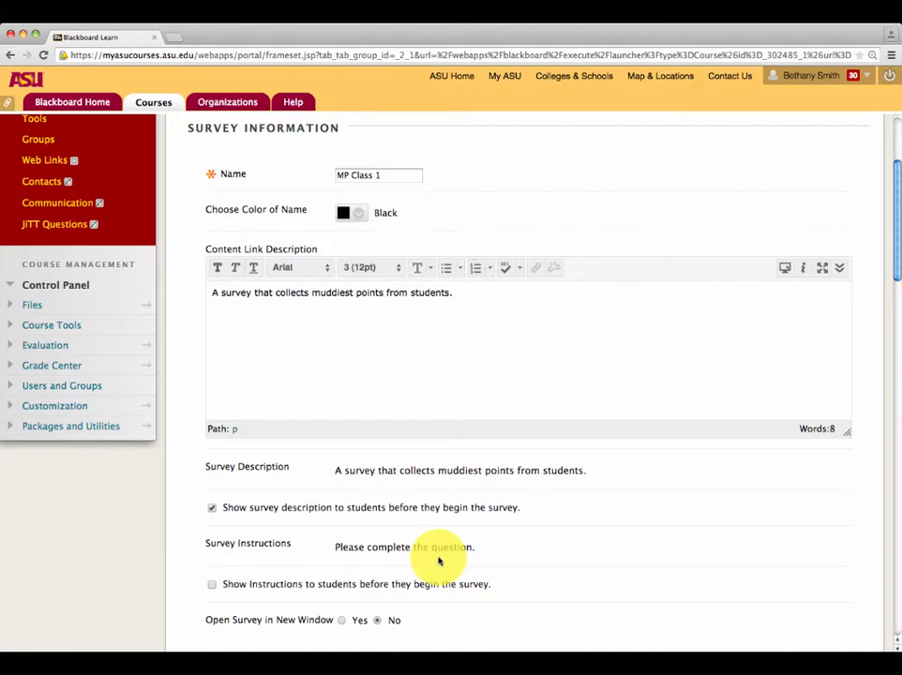
left_click(214, 586)
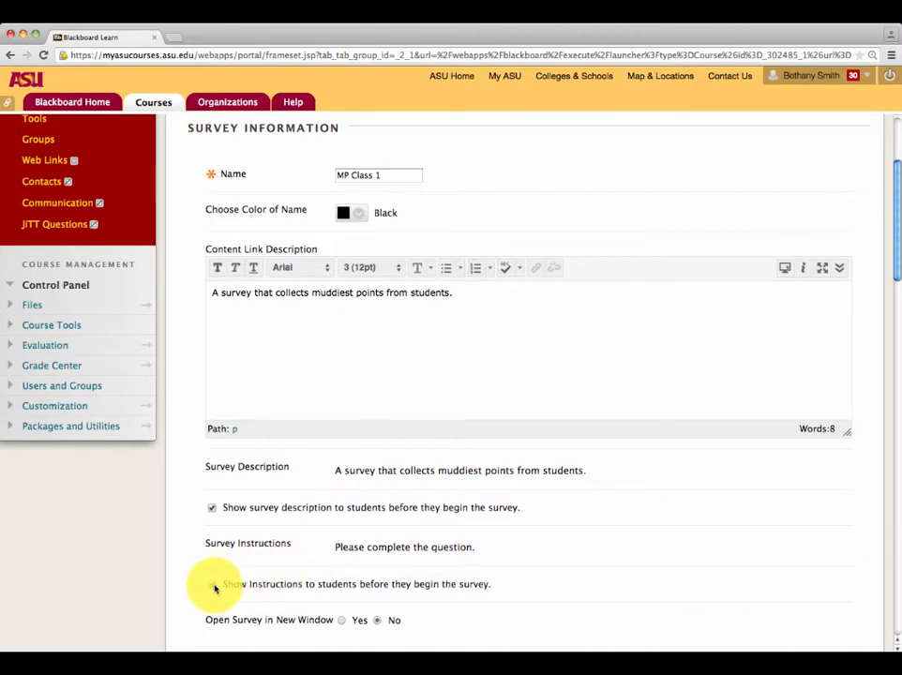
Step: Make the MP Class 1 survey link available to students
scroll(523, 600, "down", 1)
scroll(524, 601, "down", 3)
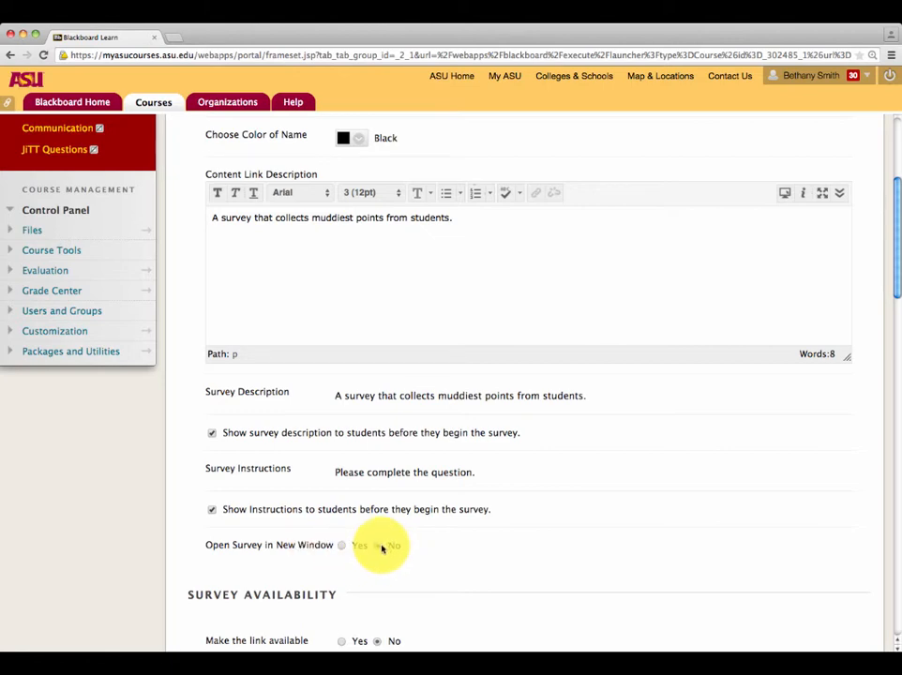
scroll(381, 549, "down", 3)
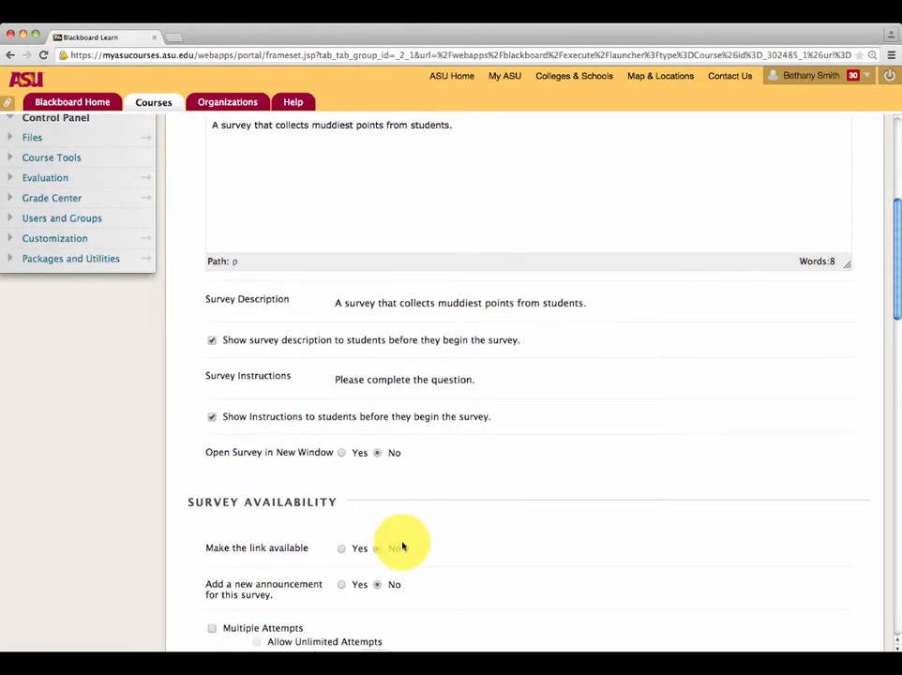
scroll(403, 547, "down", 3)
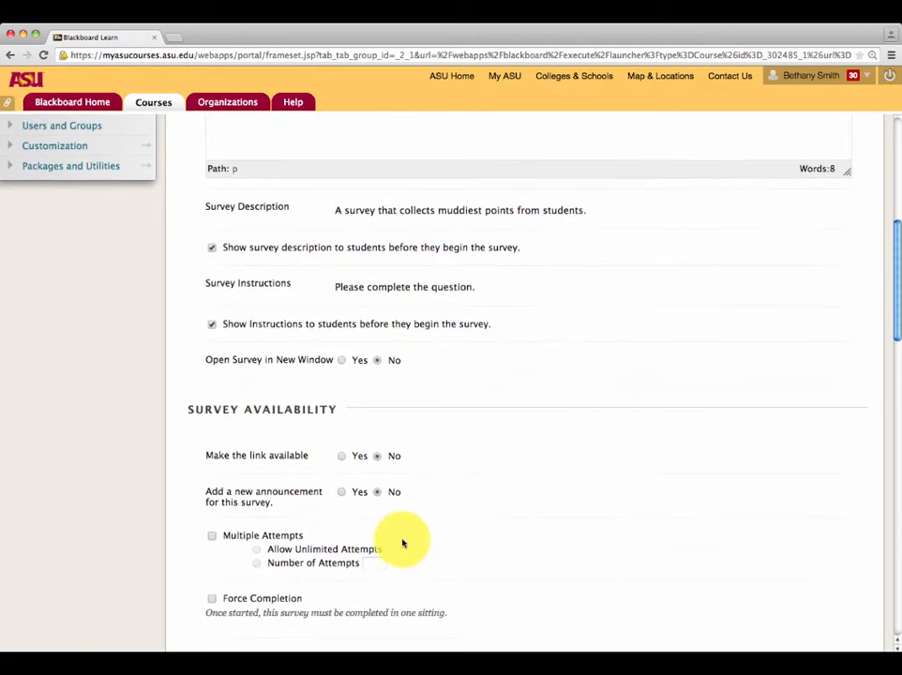
left_click(341, 456)
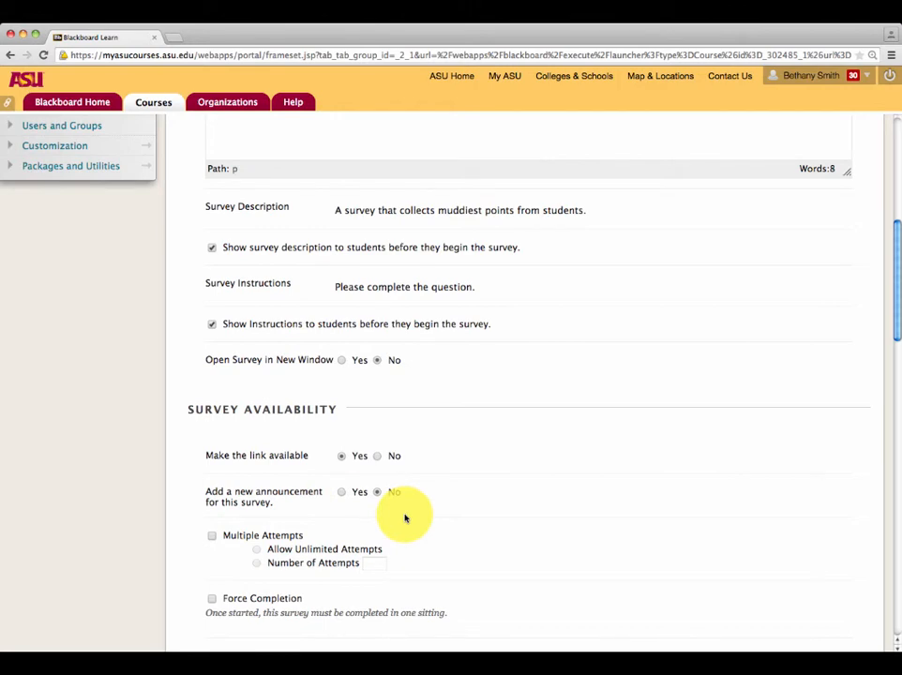
Step: Allow multiple attempts on the survey and set the number of attempts to 3
scroll(398, 518, "down", 2)
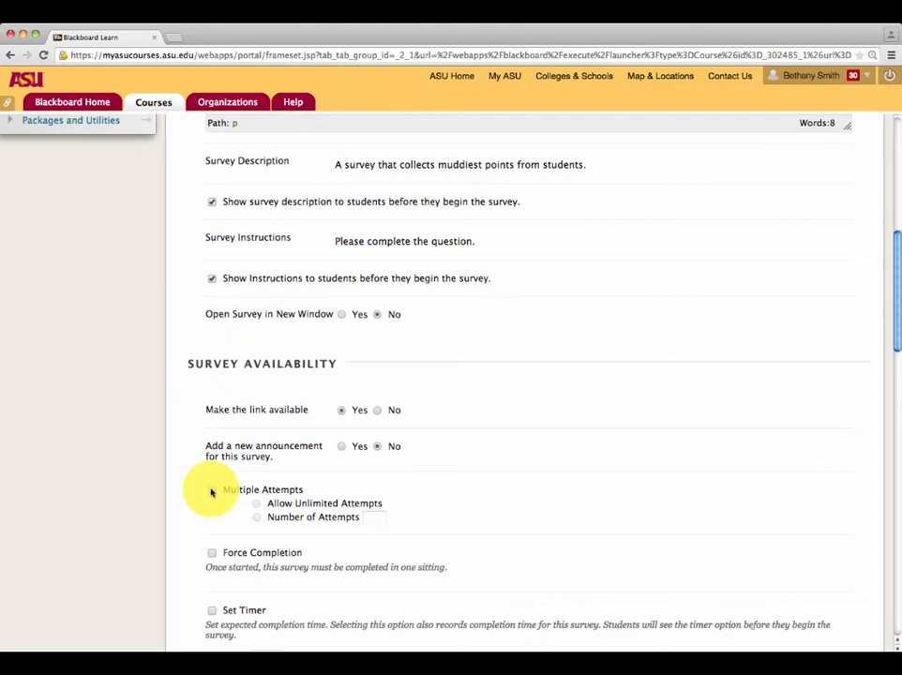
left_click(212, 490)
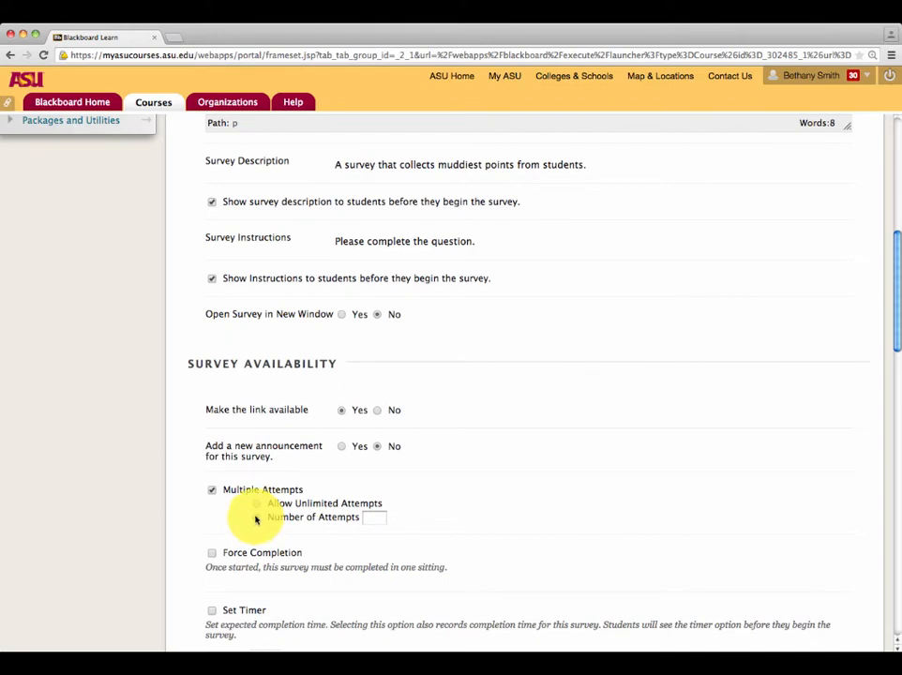
left_click(257, 518)
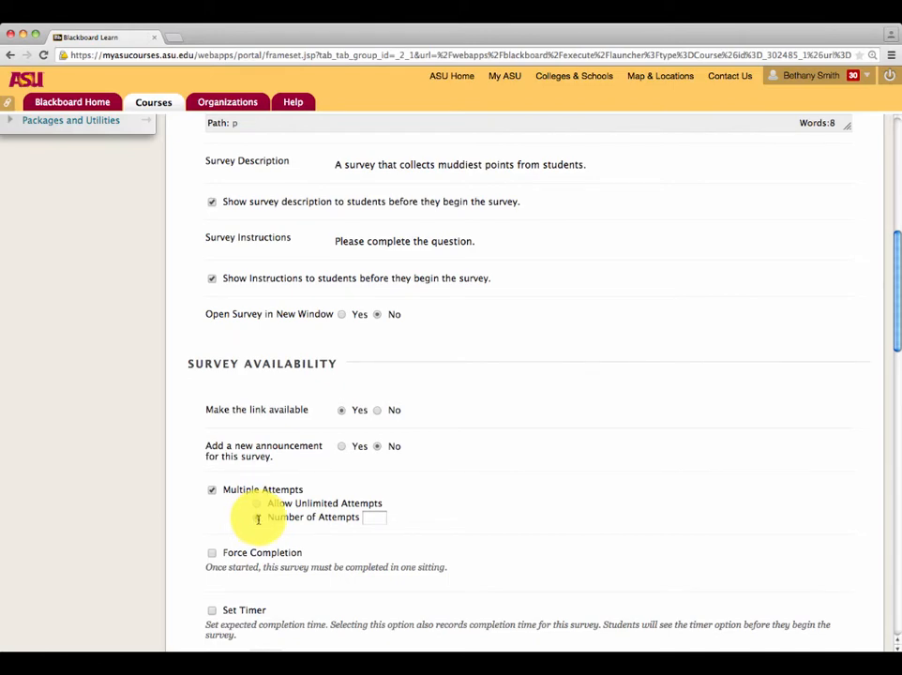
left_click(373, 518)
type("3")
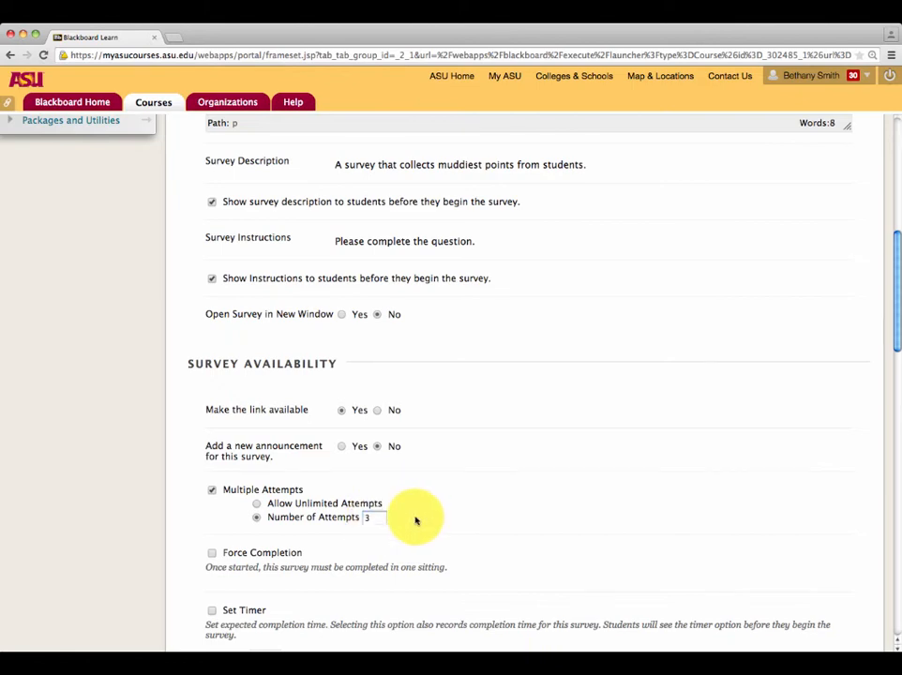
left_click(212, 490)
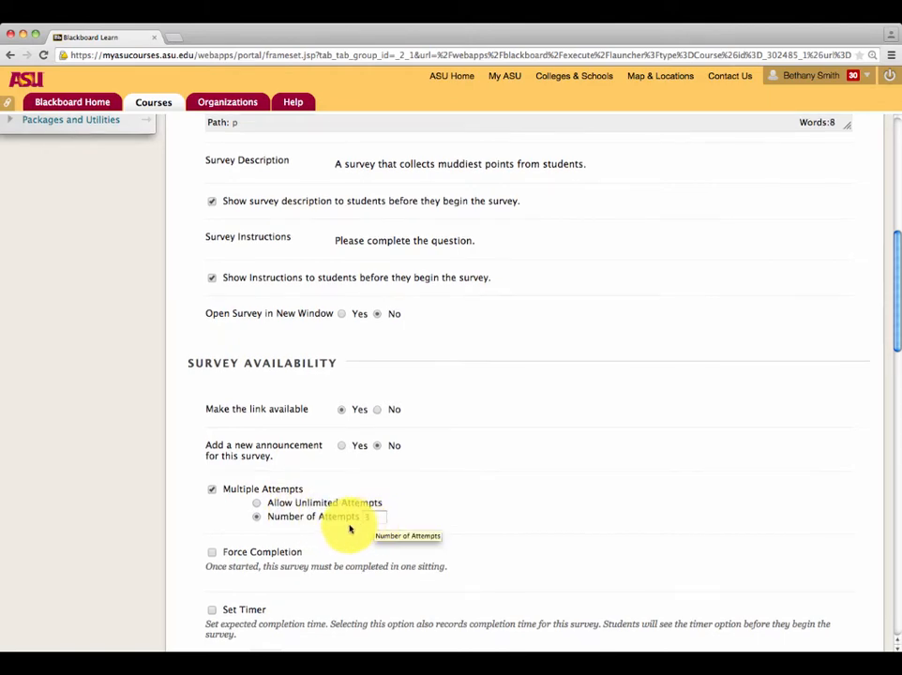
Step: Restrict the MP Class 1 survey to display only after 05/08/2015 at 10:30 AM
scroll(347, 528, "down", 3)
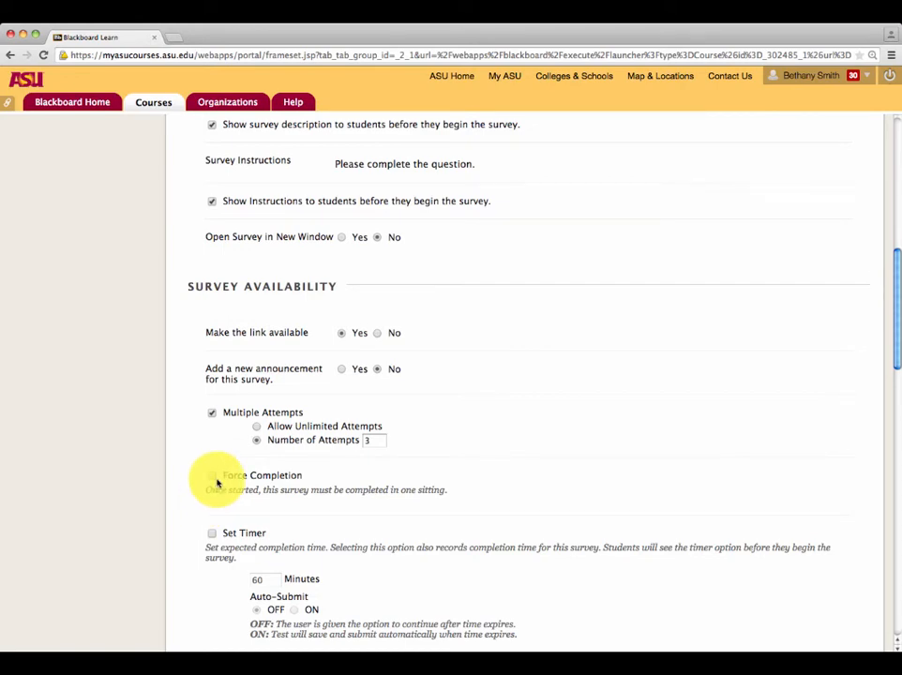
scroll(217, 483, "down", 2)
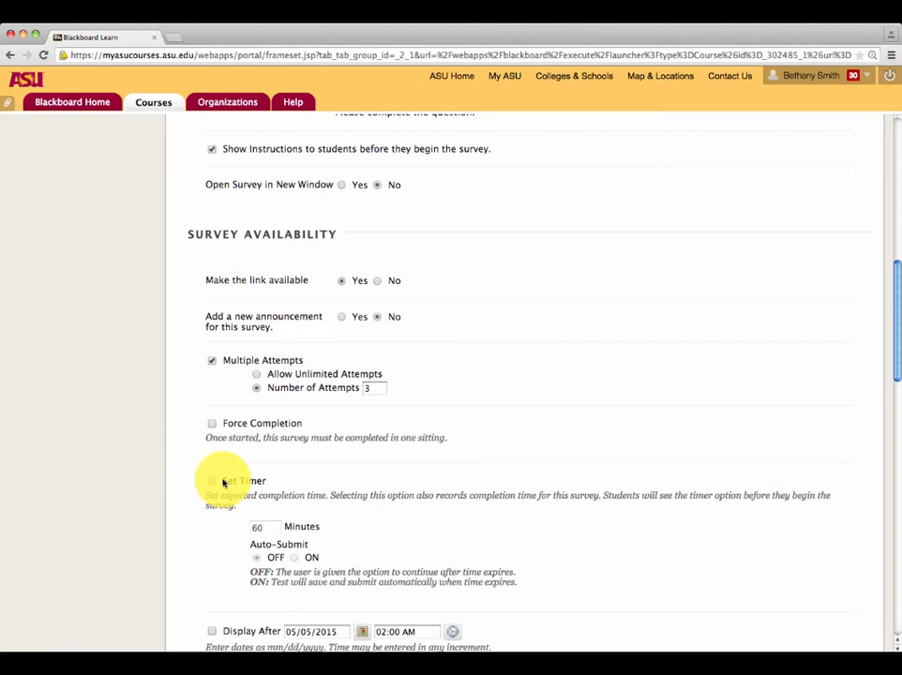
scroll(223, 483, "down", 5)
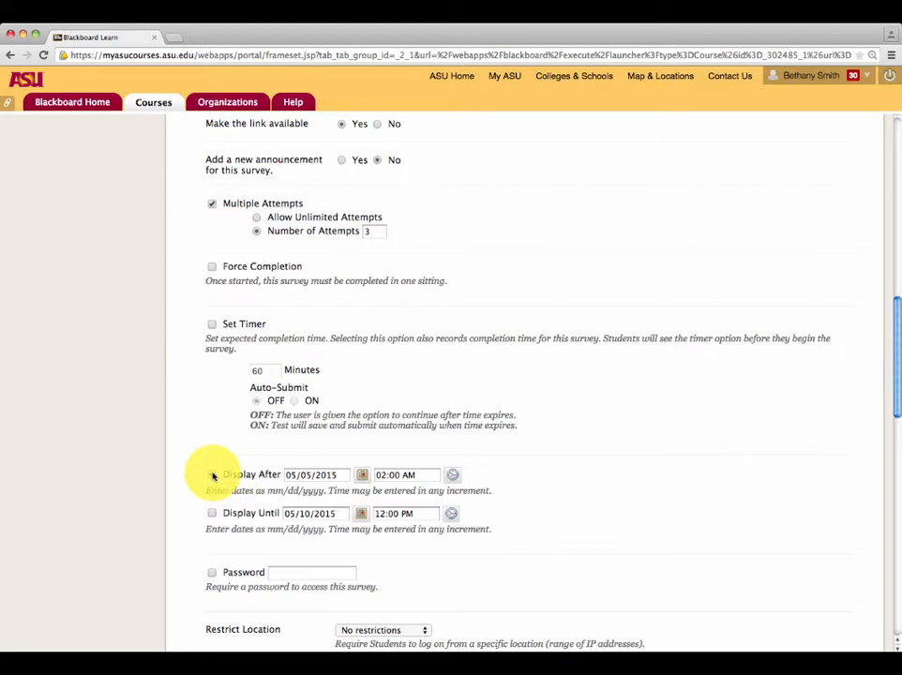
left_click(213, 477)
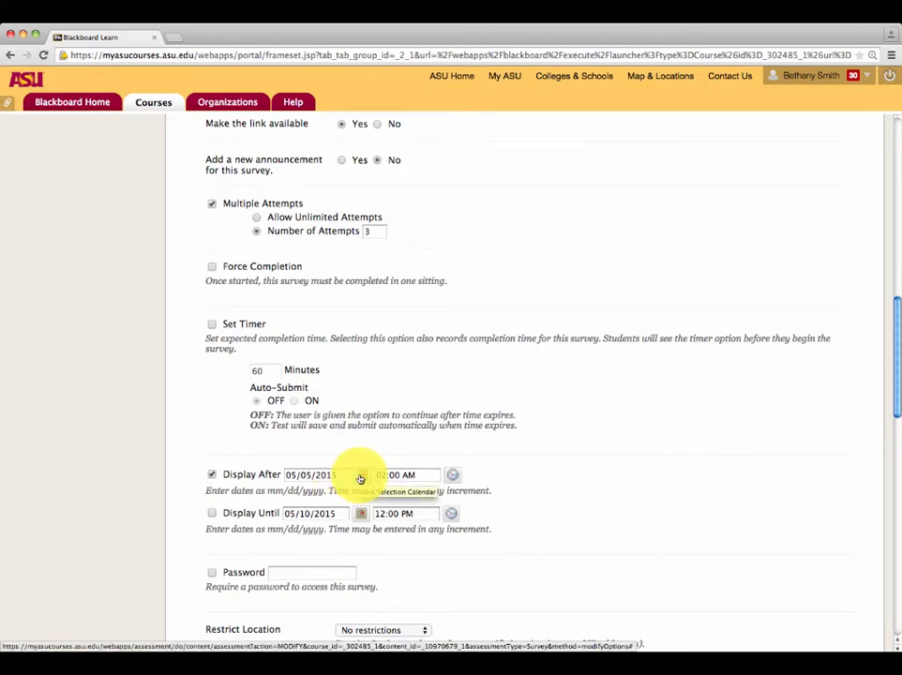
left_click(360, 478)
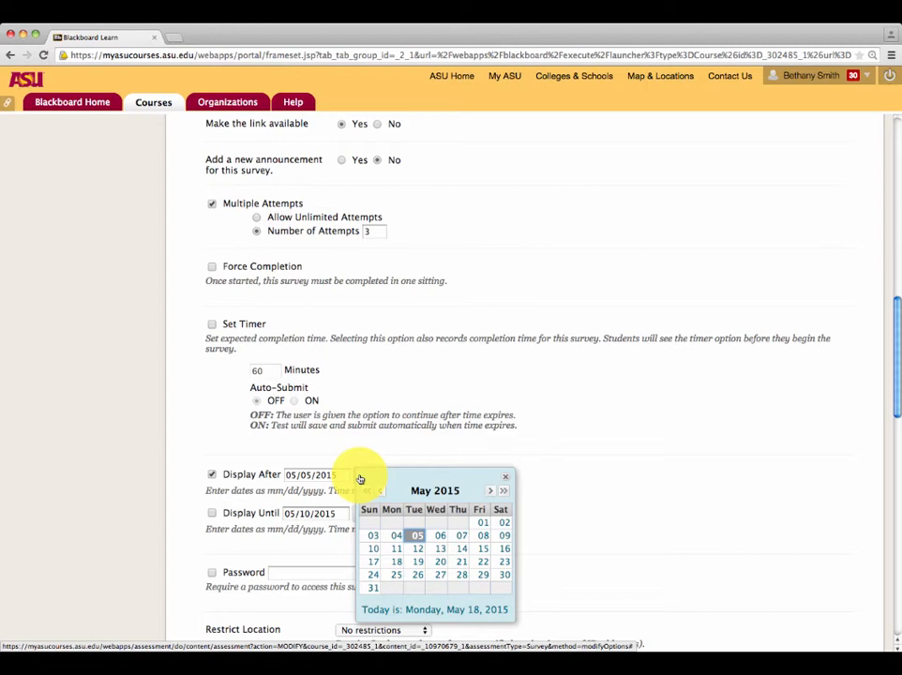
left_click(481, 539)
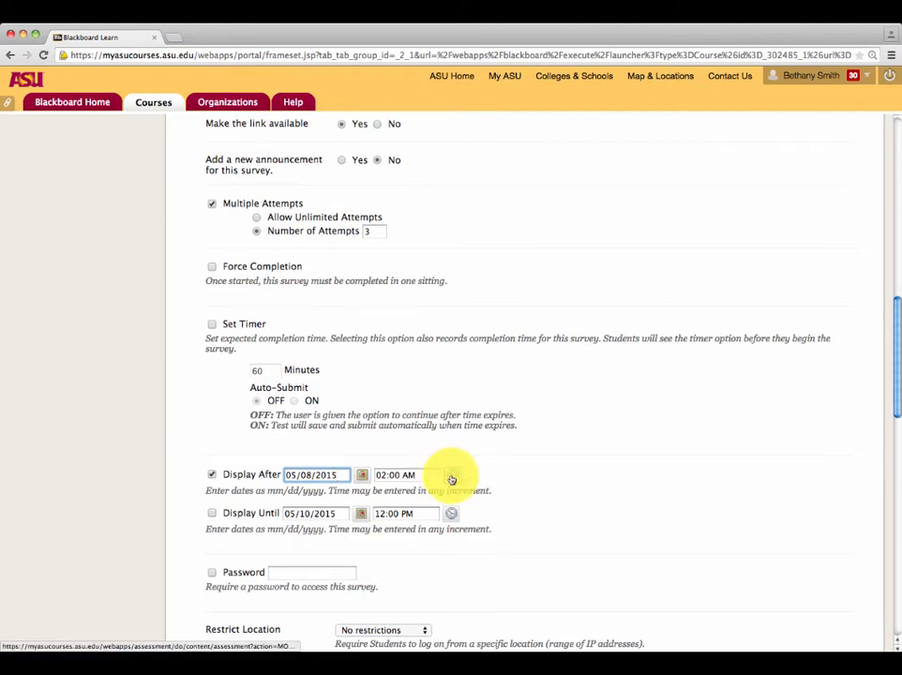
left_click(451, 479)
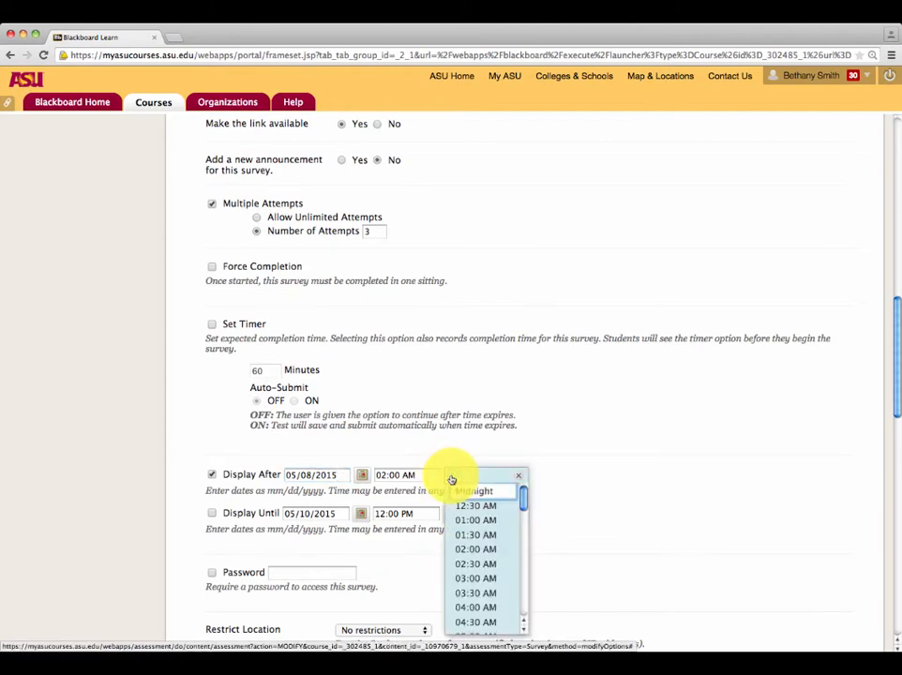
scroll(511, 559, "down", 1)
scroll(501, 560, "down", 5)
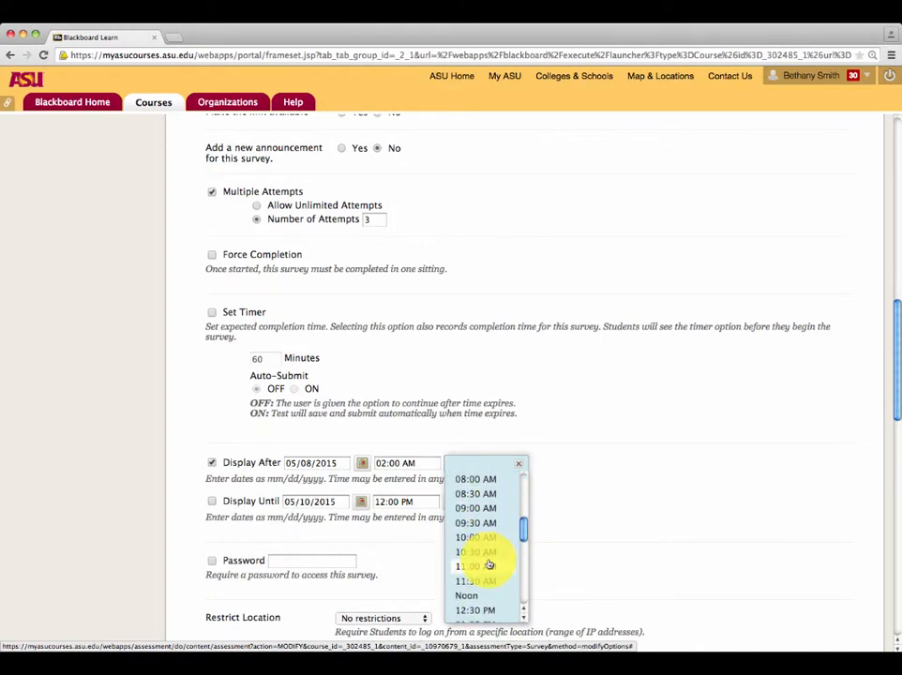
left_click(487, 554)
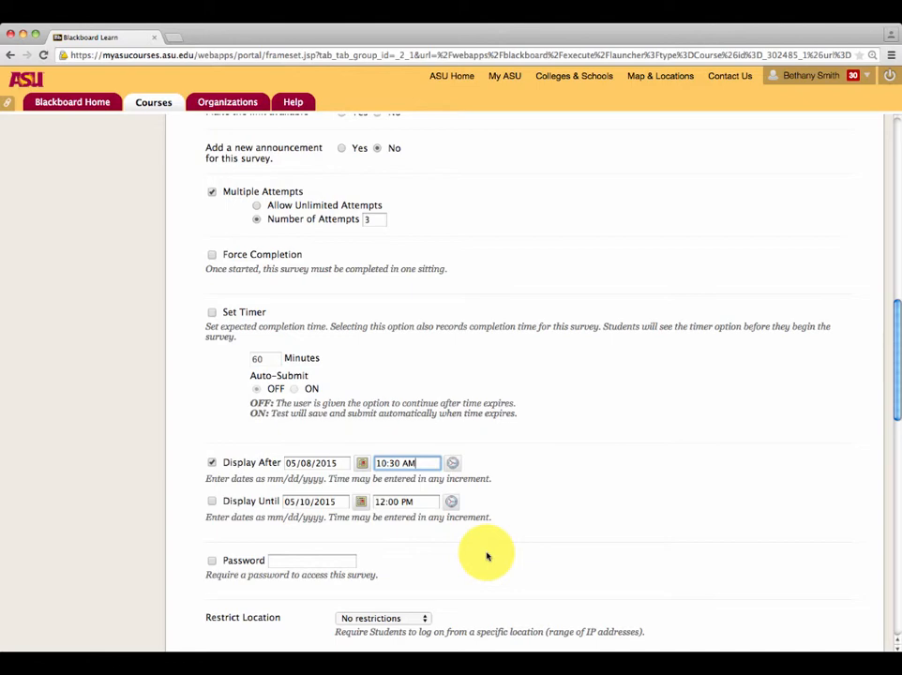
Step: Limit the survey's display until 05/08/2015 at 6:00 PM
left_click(212, 503)
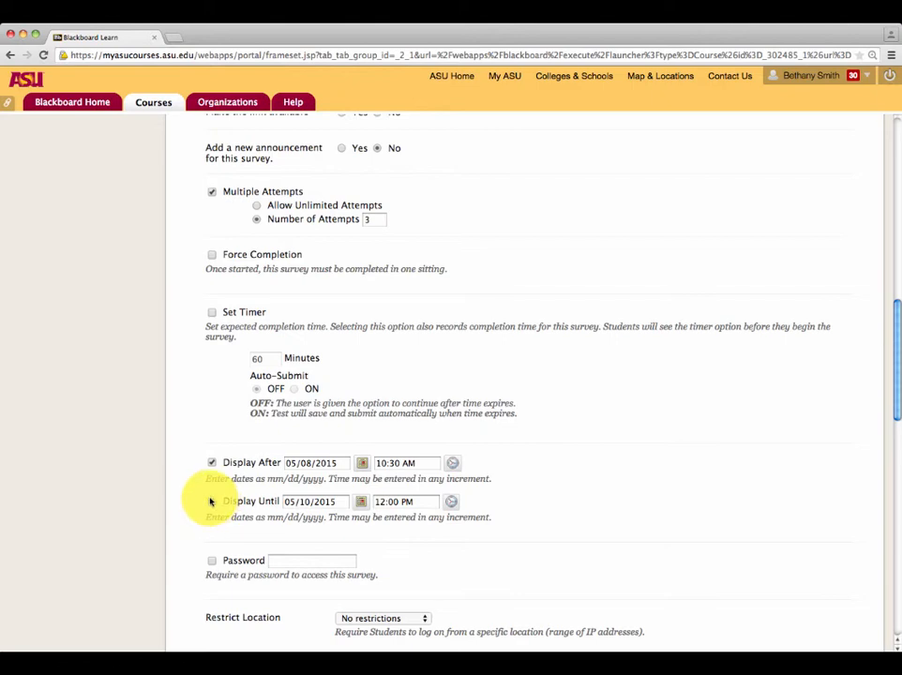
left_click(215, 501)
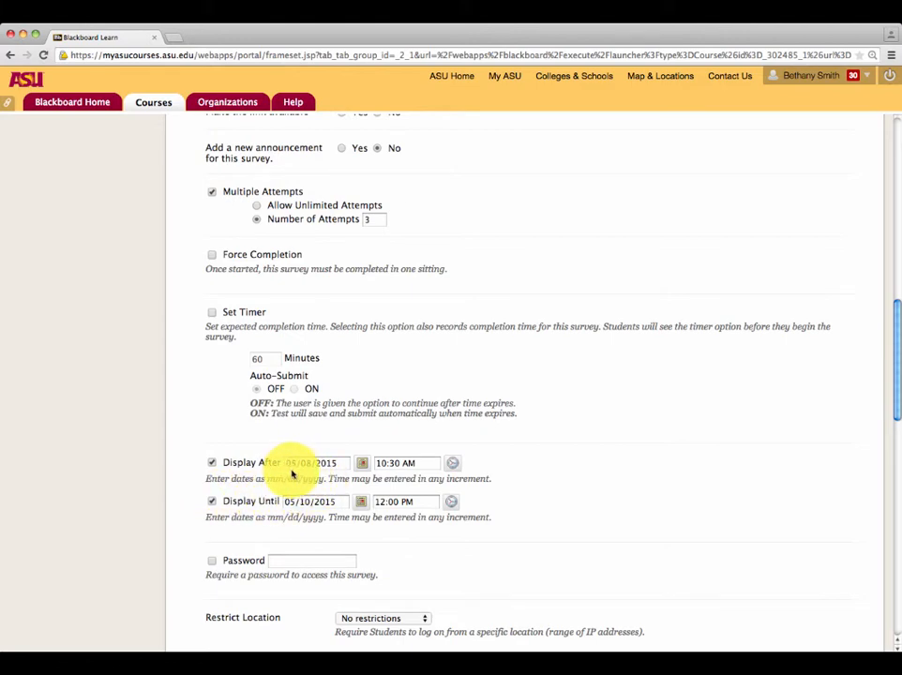
left_click(321, 504)
key("BackSpace")
key("BackSpace")
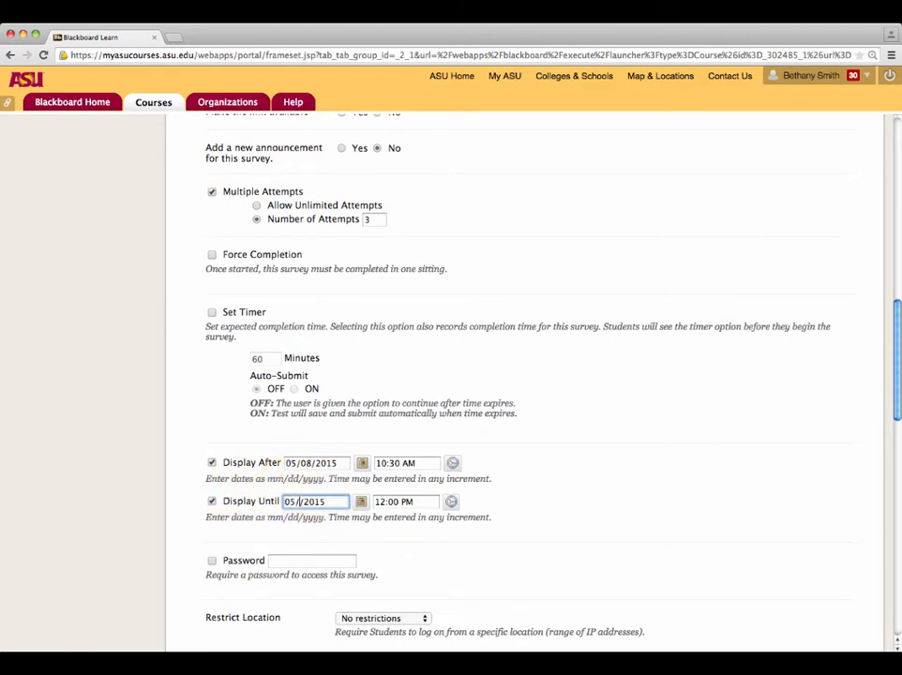
type("08")
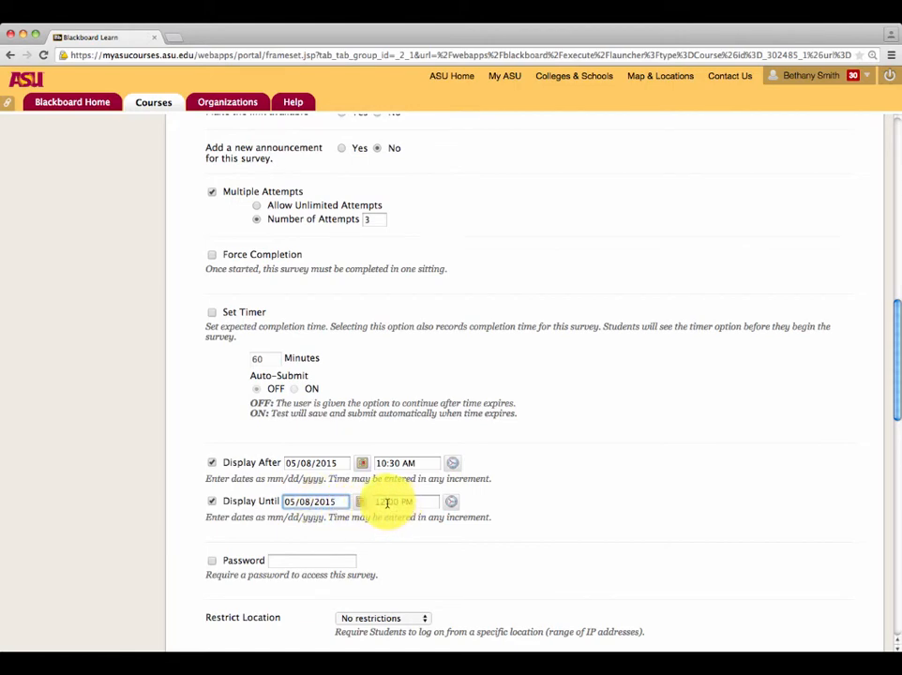
left_click_drag(386, 502, 372, 503)
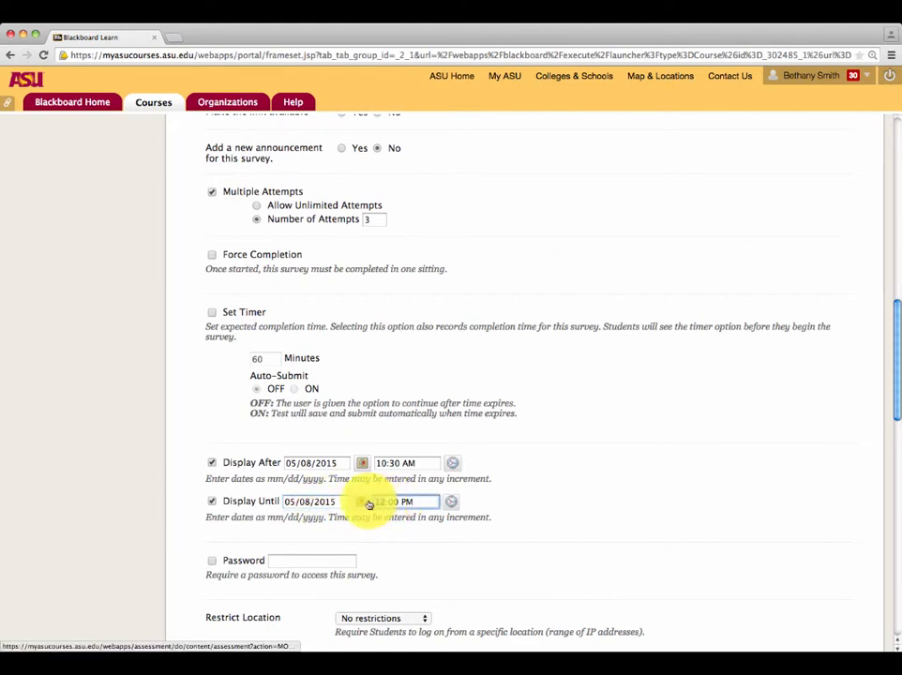
type("6")
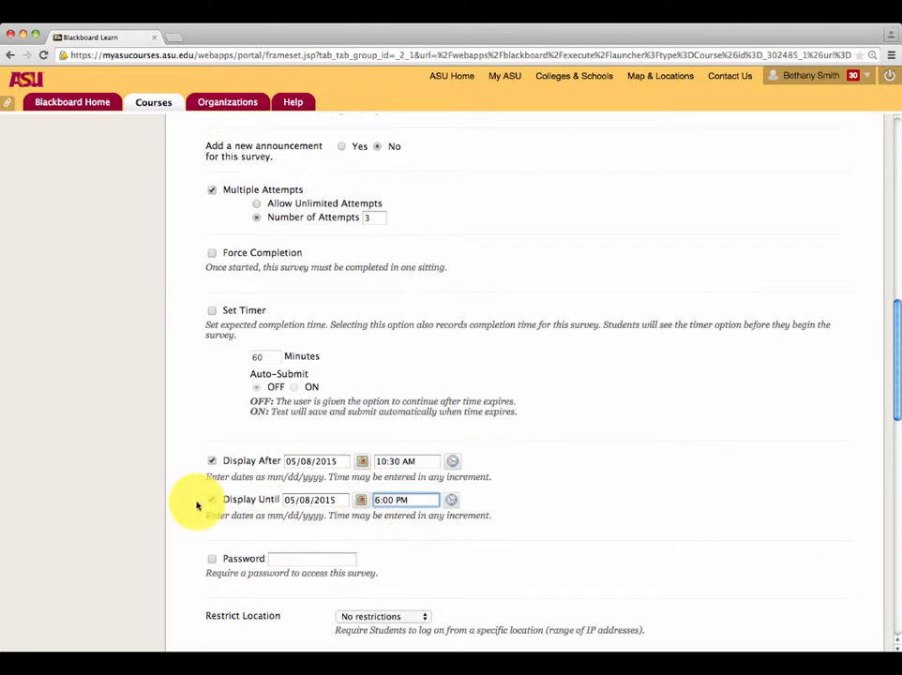
Step: Enable a due date for the survey and set the date to 05/08/2015
scroll(174, 508, "down", 1)
scroll(175, 508, "down", 2)
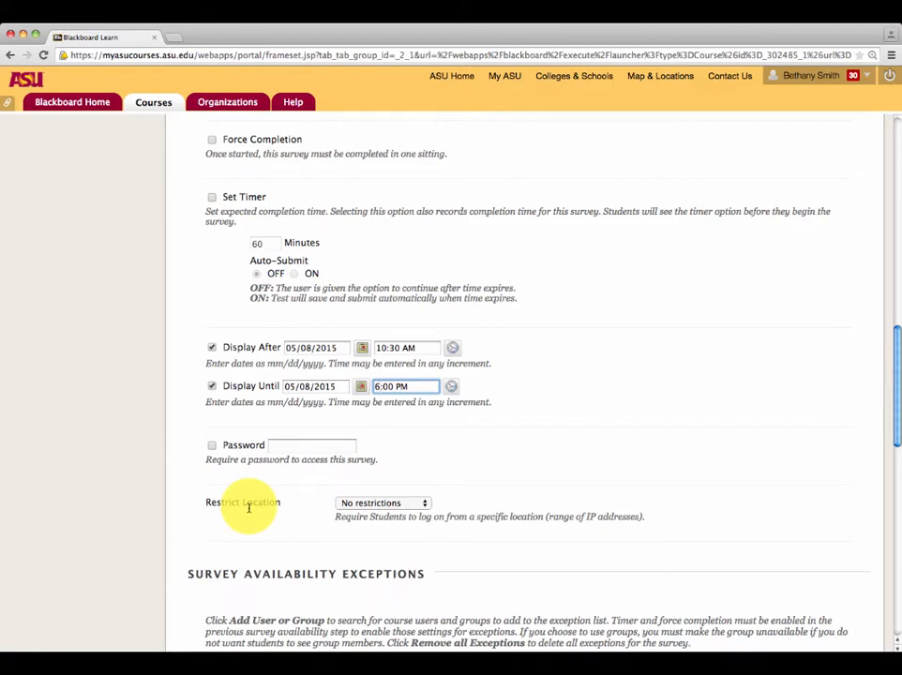
scroll(240, 513, "down", 5)
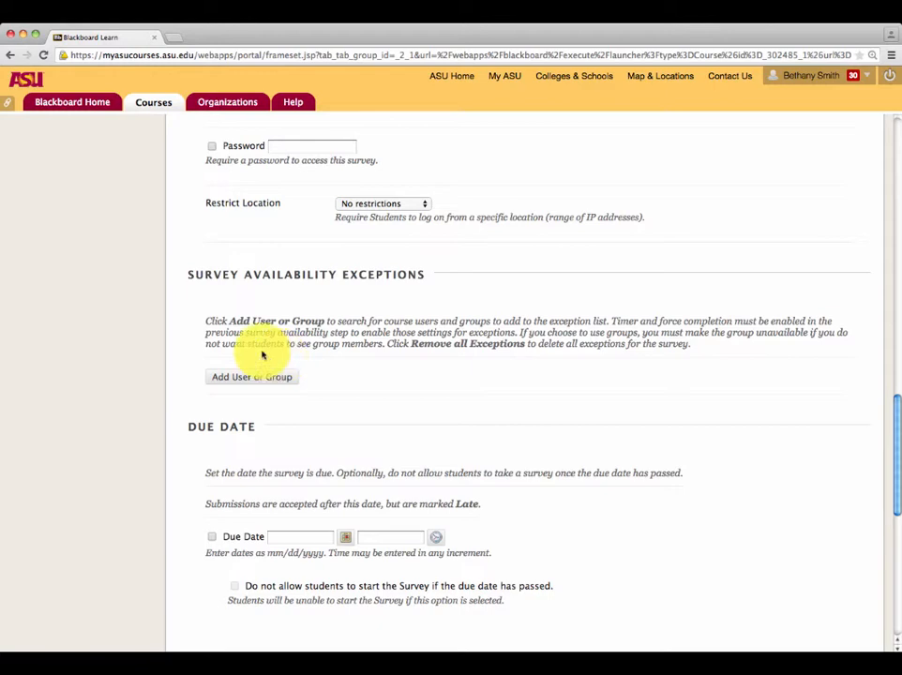
scroll(322, 382, "down", 3)
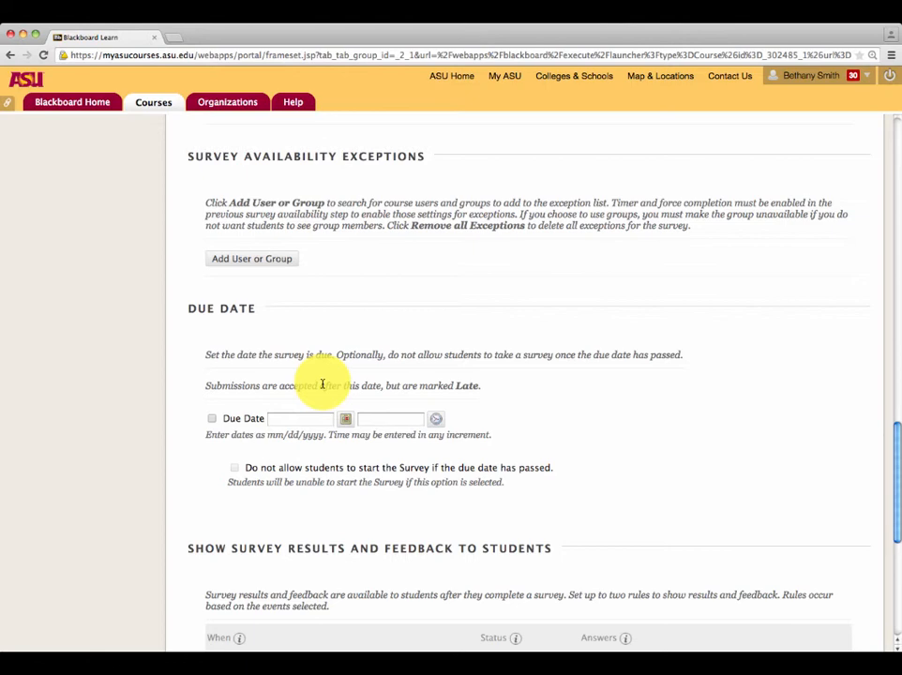
scroll(322, 385, "up", 5)
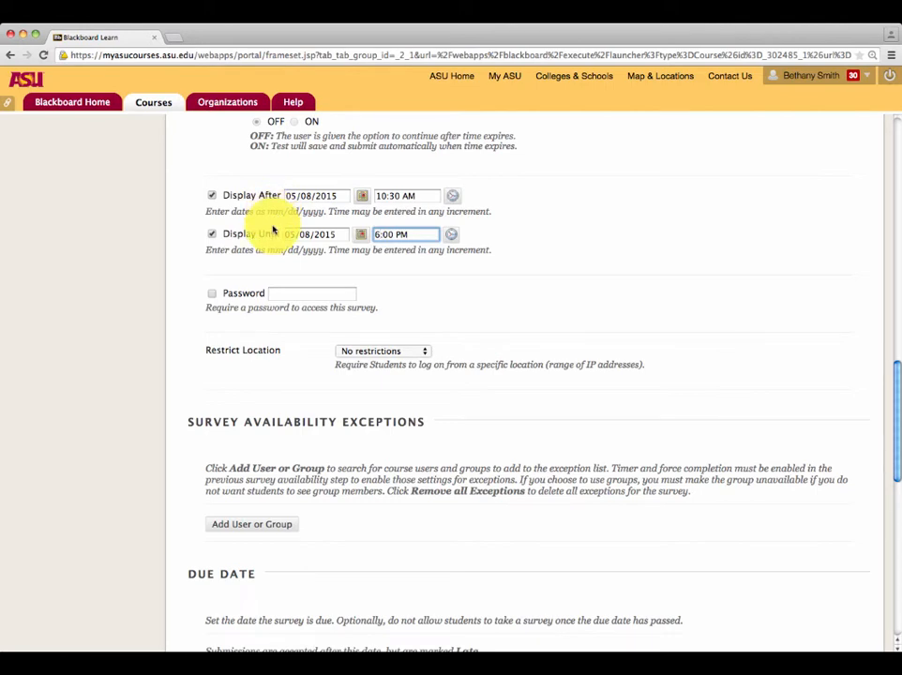
scroll(273, 230, "down", 5)
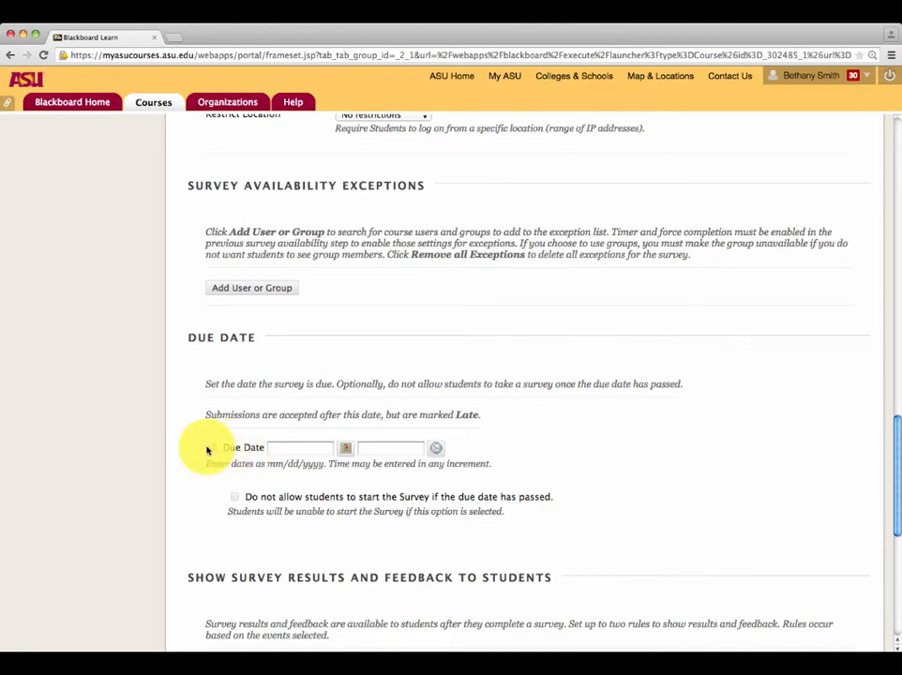
left_click(212, 449)
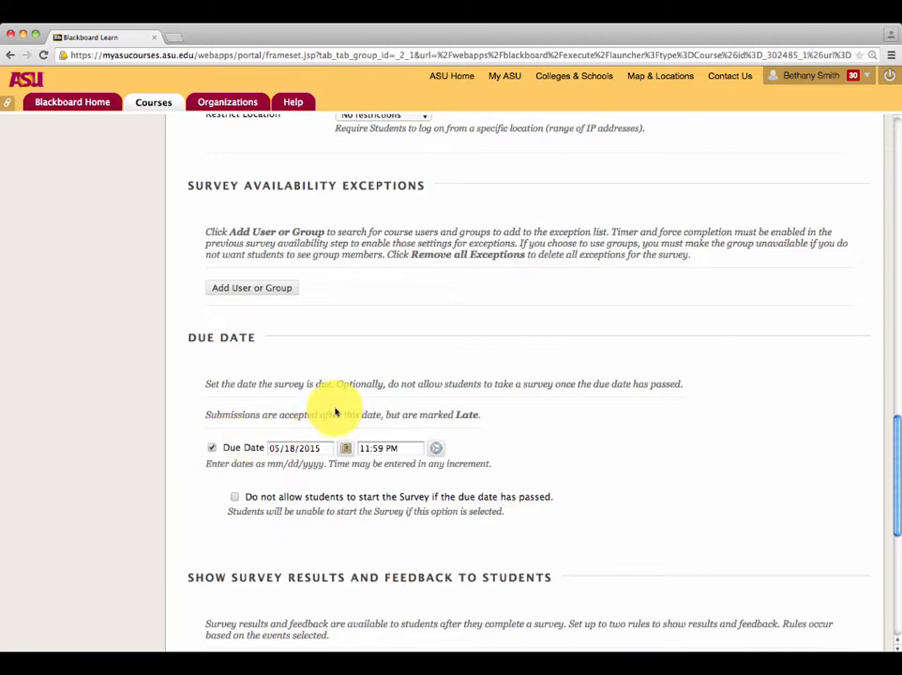
scroll(335, 412, "up", 5)
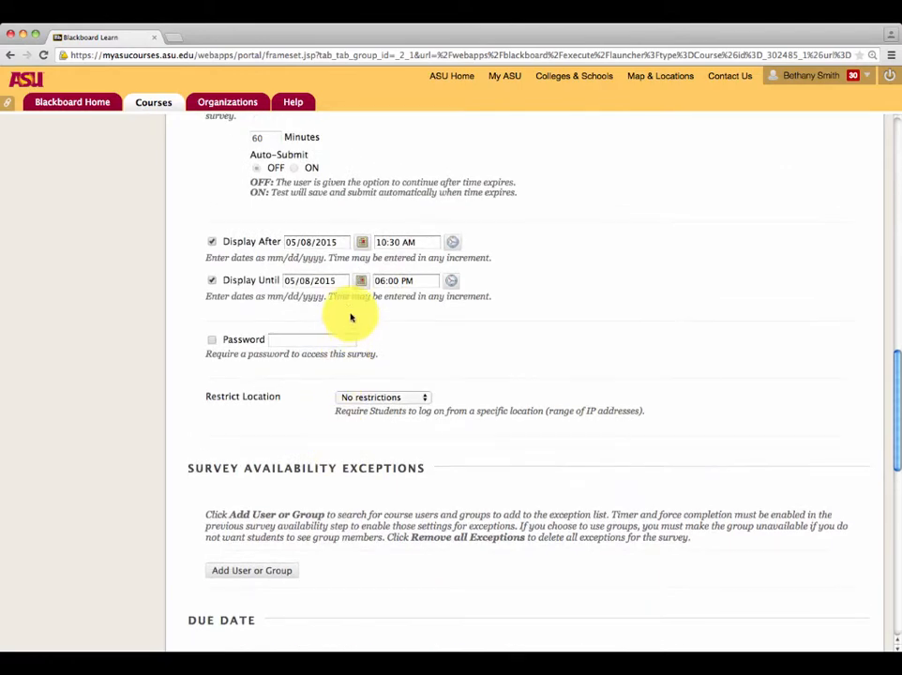
scroll(362, 314, "down", 5)
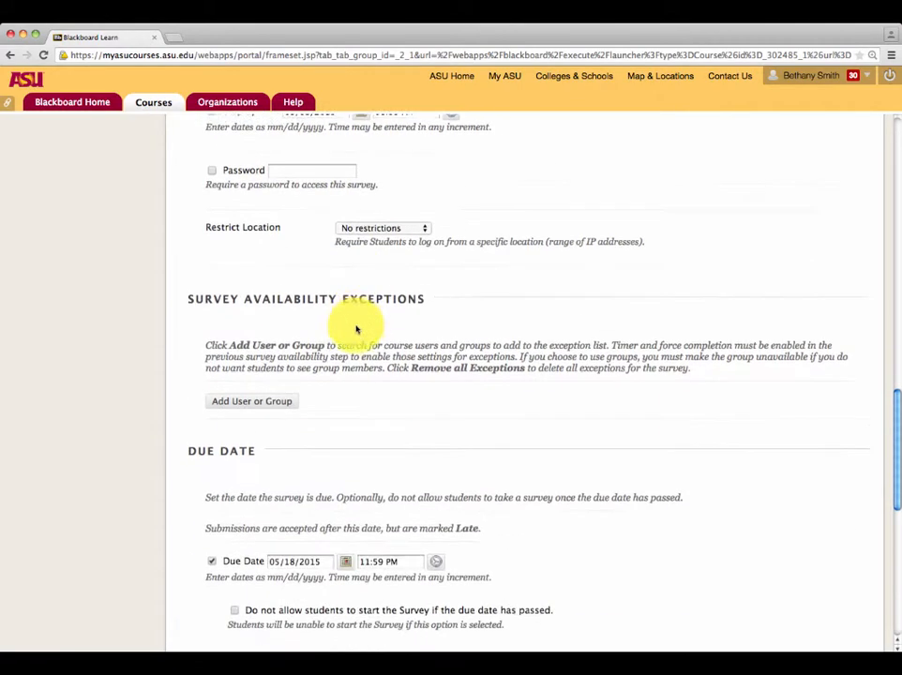
left_click(294, 480)
key("BackSpace")
key("BackSpace")
type("08")
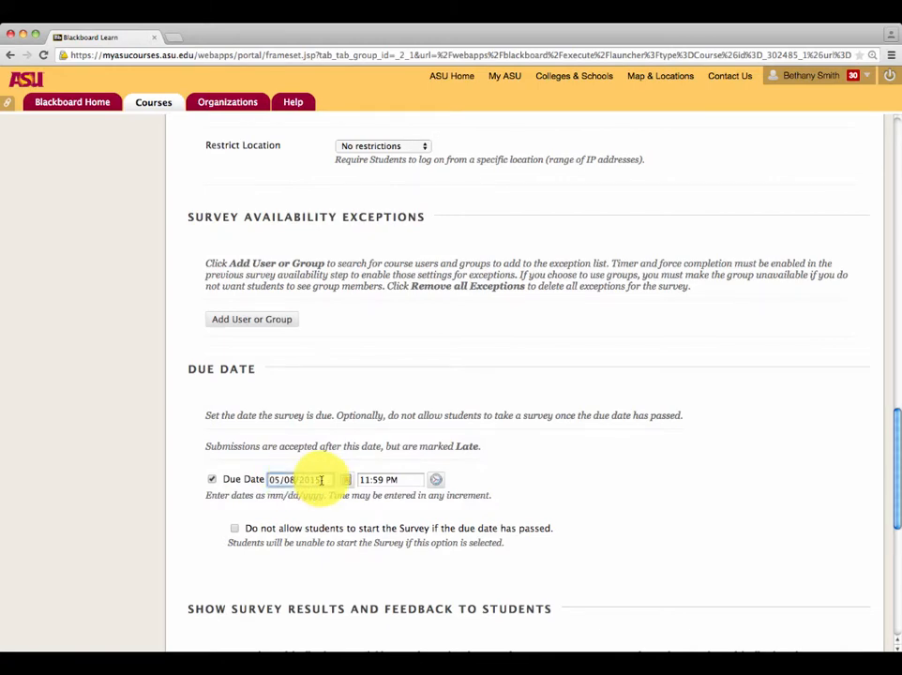
Step: Set the survey's due time to 6:00 PM
left_click(382, 481)
key("BackSpace")
key("BackSpace")
key("BackSpace")
key("BackSpace")
key("BackSpace")
type("6:00")
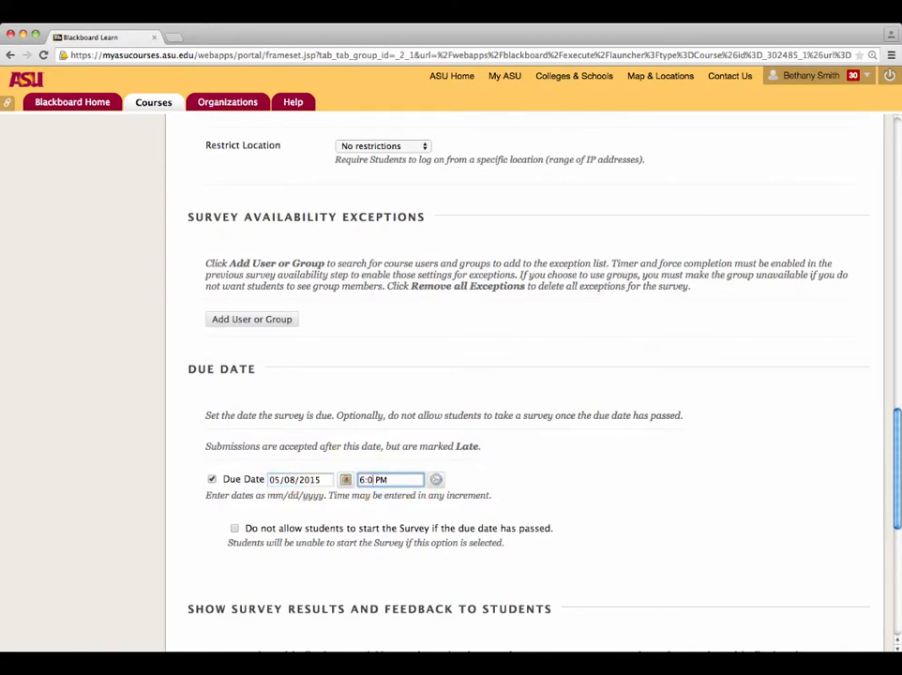
key("Return")
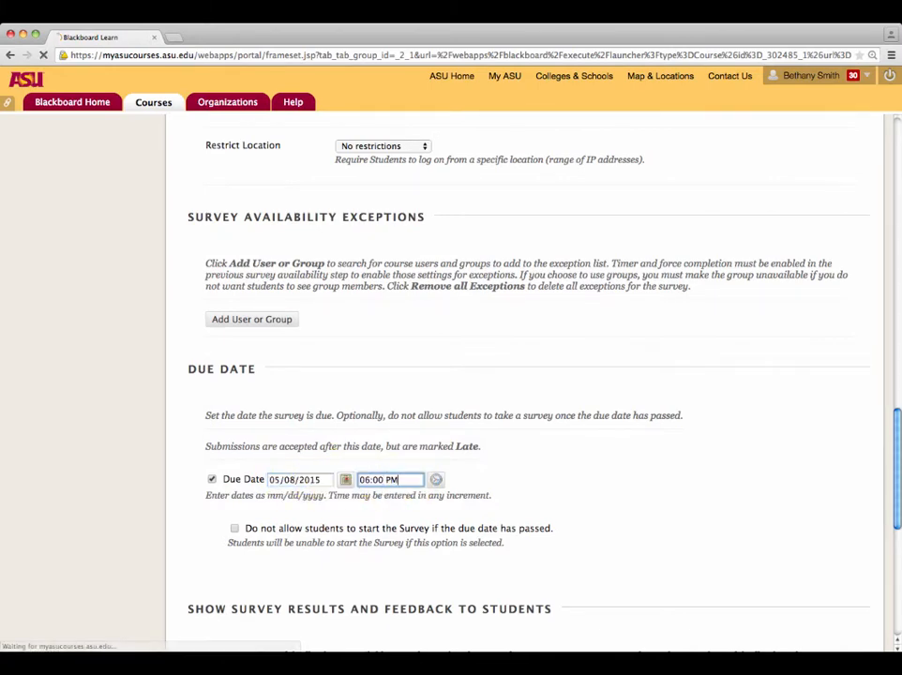
Step: Prevent students from starting the survey once the due date has passed and submit the MP Class 1 survey options
scroll(275, 328, "down", 4)
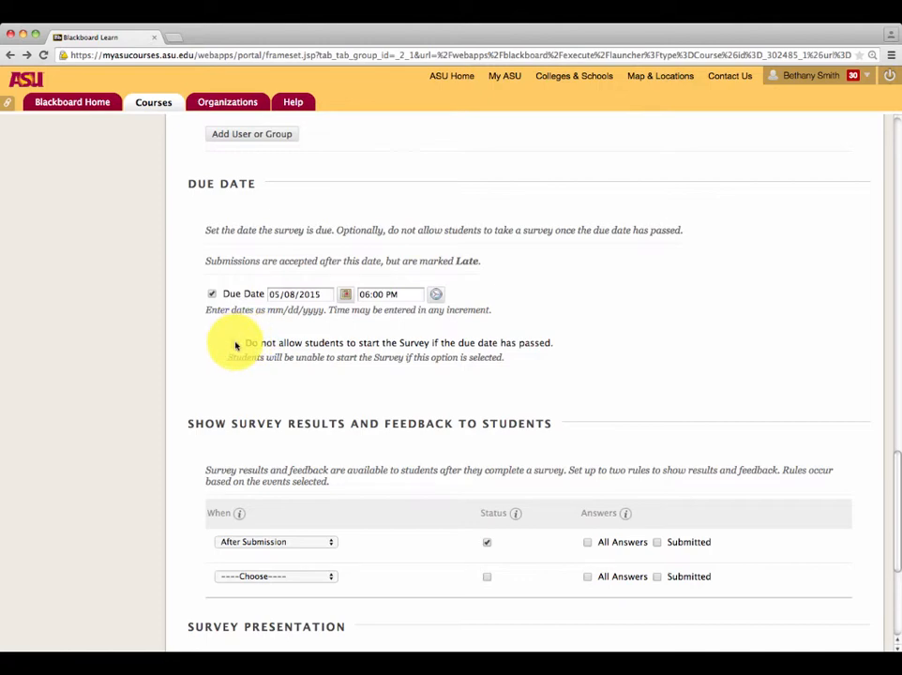
left_click(234, 343)
scroll(157, 384, "down", 5)
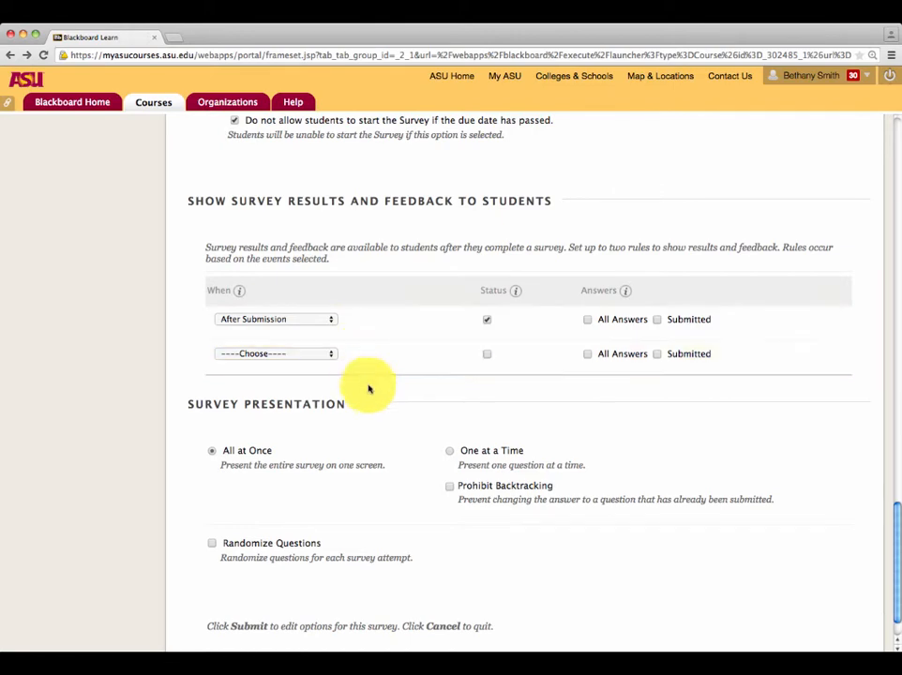
scroll(395, 409, "down", 2)
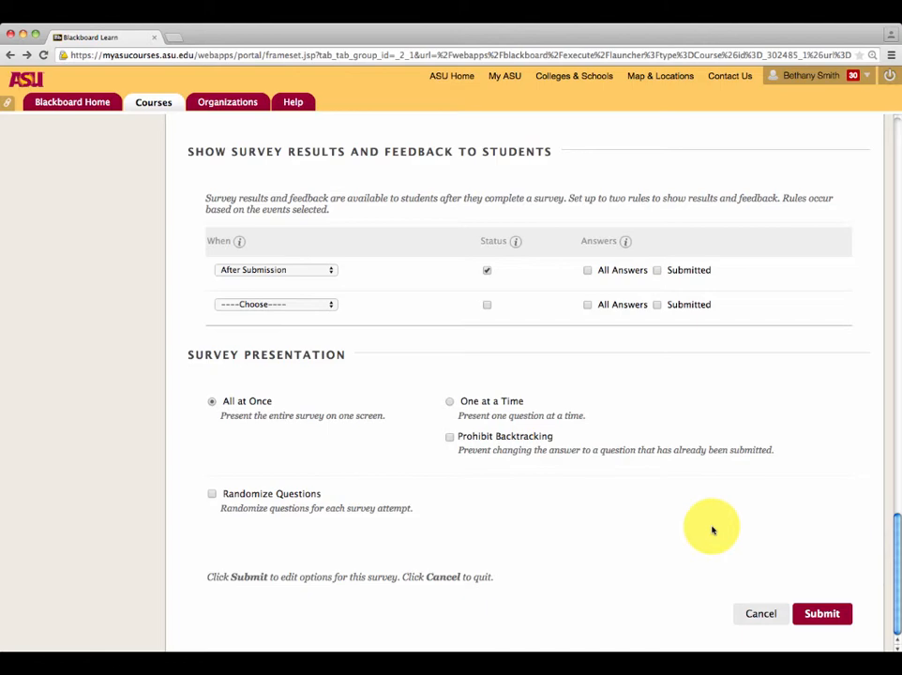
left_click(854, 613)
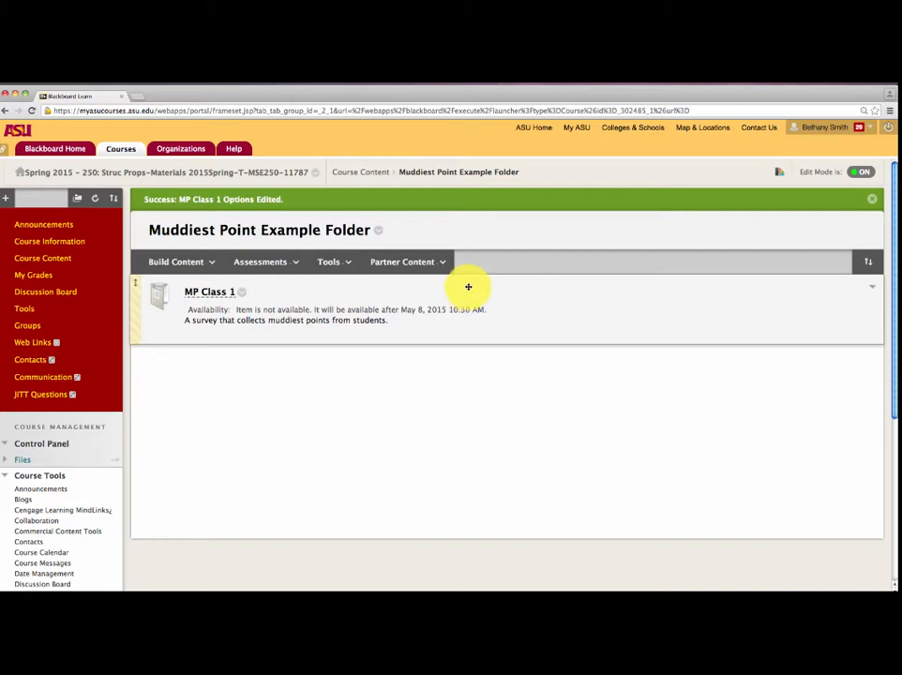
Step: Add the existing survey MP Class 2 to the Muddiest Point Example Folder
left_click(290, 263)
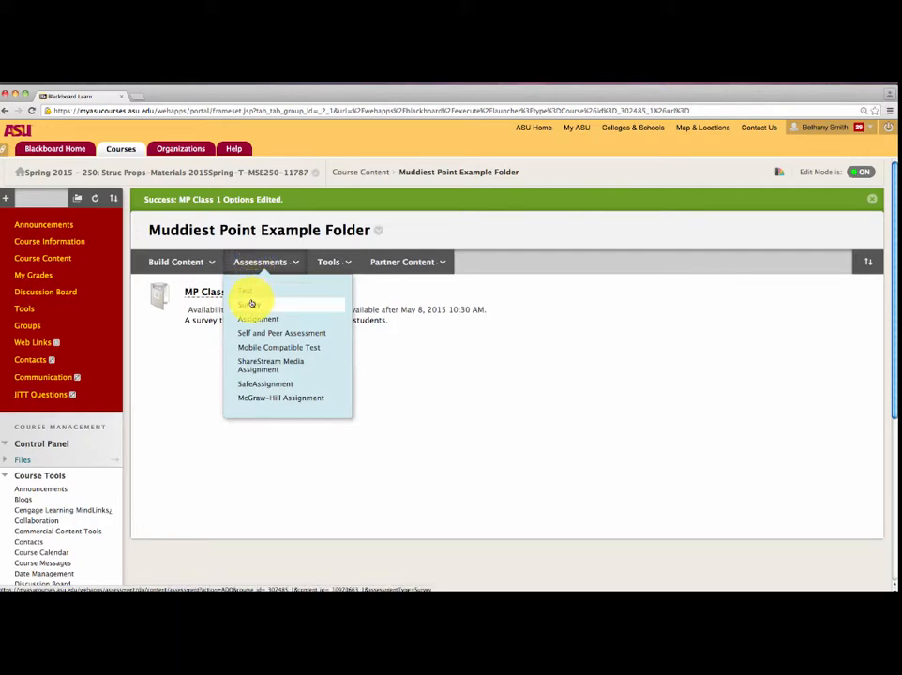
left_click(251, 302)
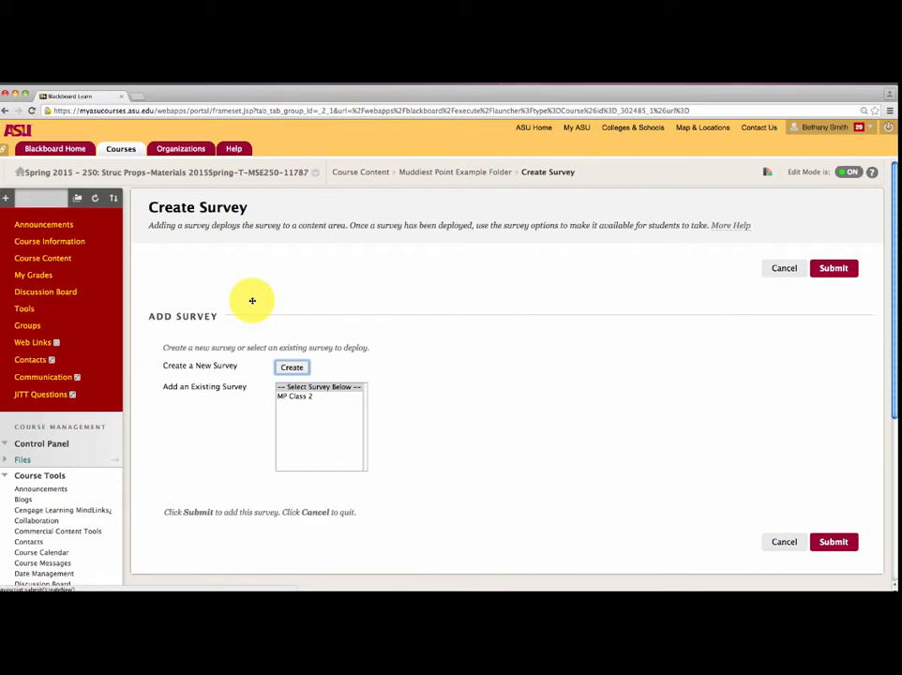
left_click(278, 397)
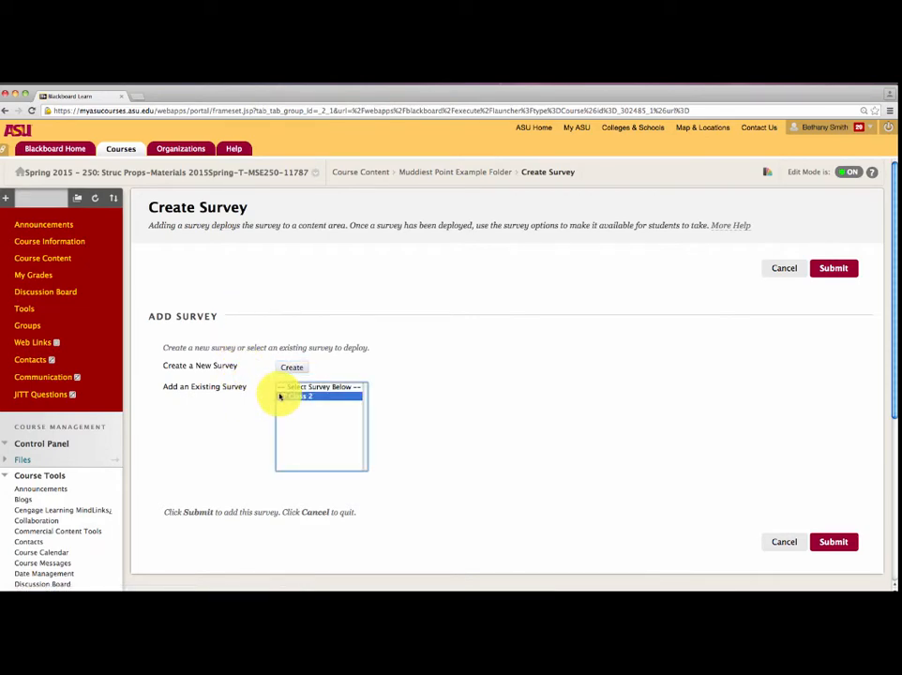
left_click(834, 542)
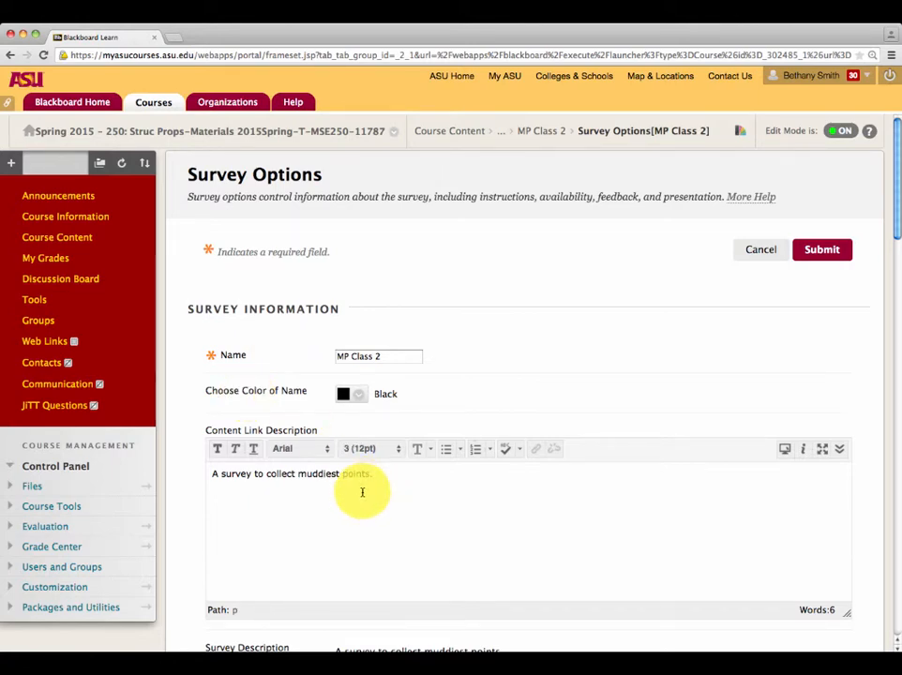
scroll(360, 492, "down", 5)
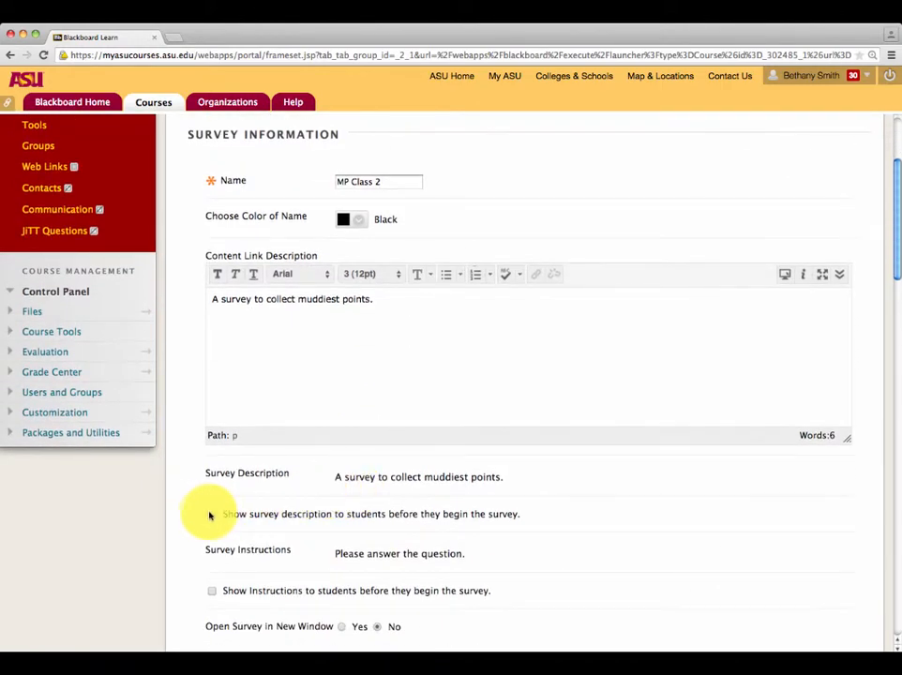
Step: Show the survey description and the instructions to students before they begin the MP Class 2 survey
left_click(212, 516)
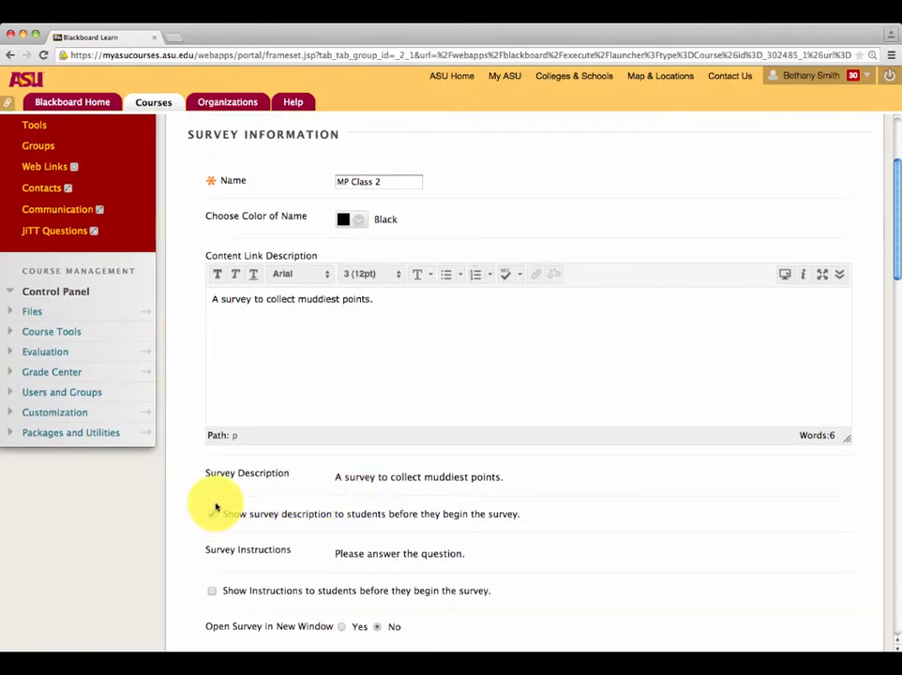
scroll(397, 482, "down", 2)
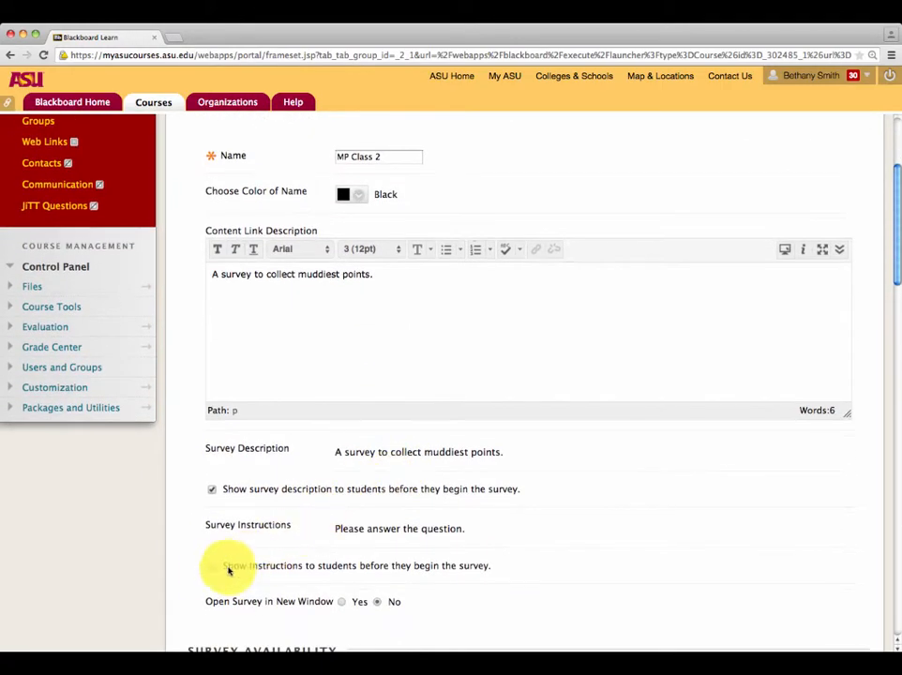
left_click(212, 566)
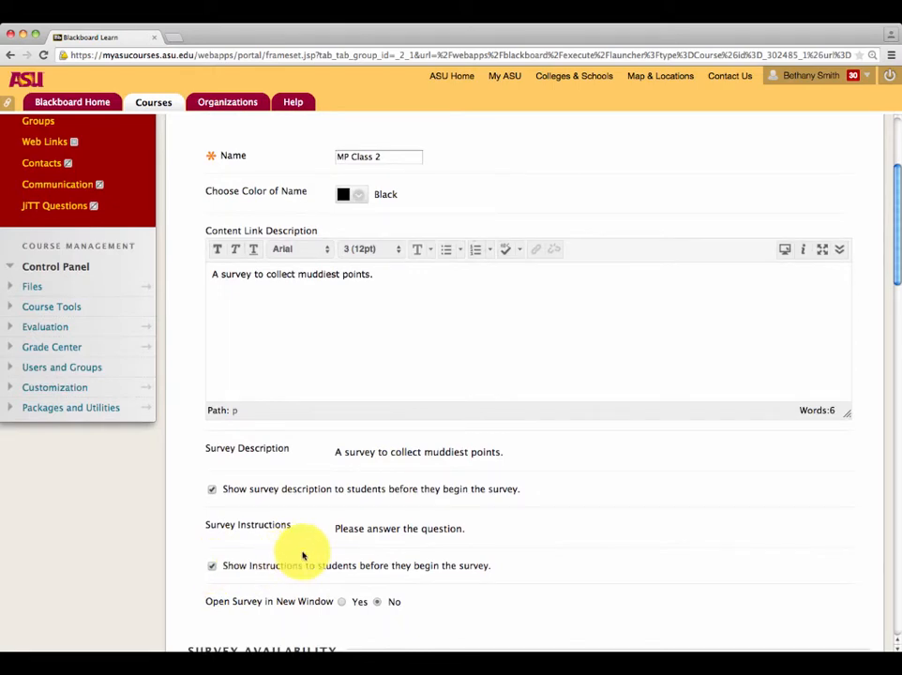
Step: Make the MP Class 2 survey link available to students
scroll(364, 539, "down", 4)
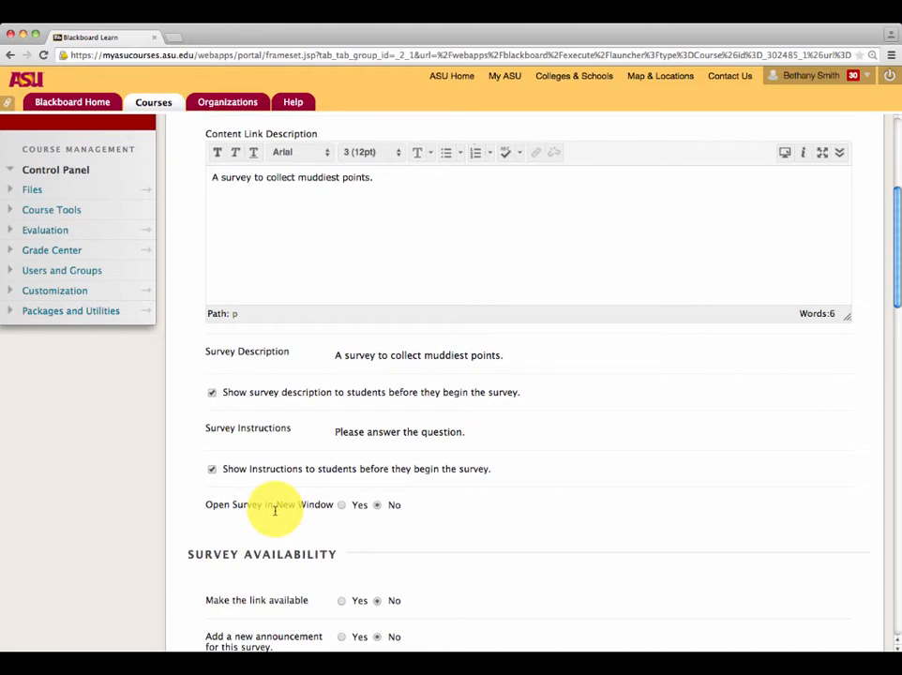
scroll(275, 511, "down", 4)
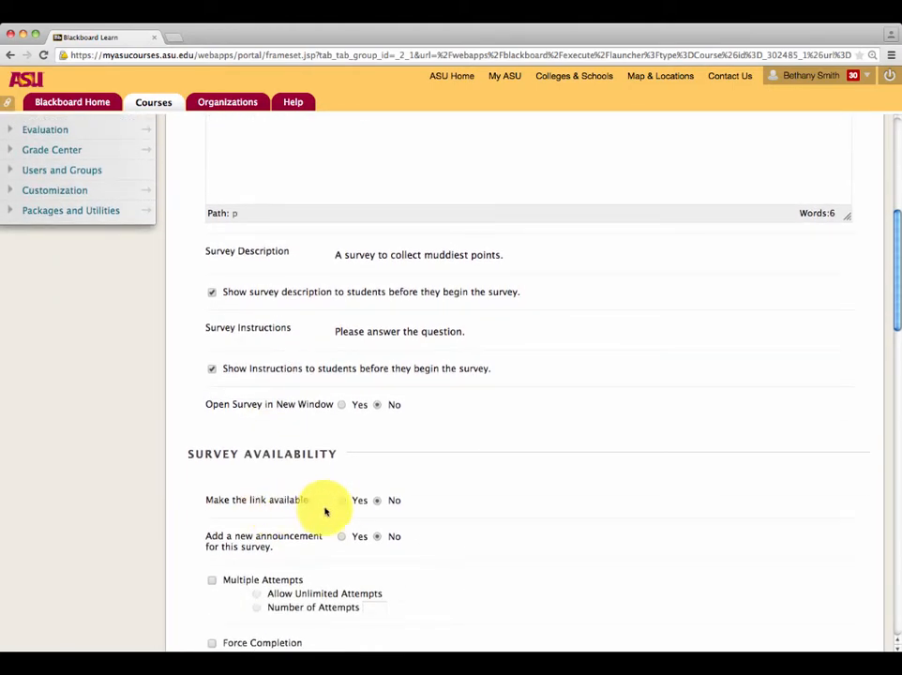
left_click(340, 503)
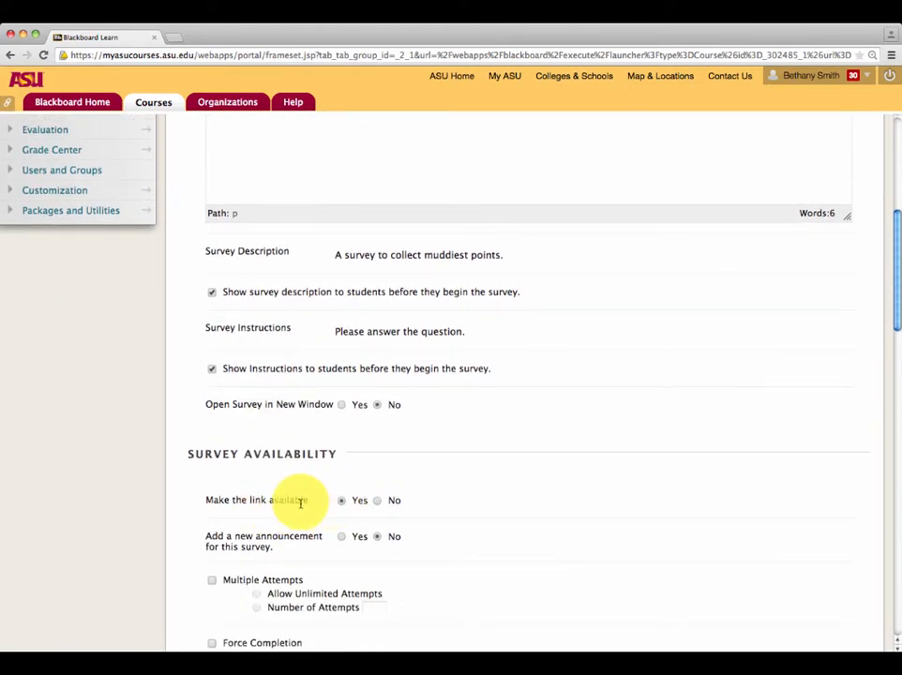
Step: Allow multiple attempts on the survey and limit the number of attempts to 3
scroll(300, 503, "down", 3)
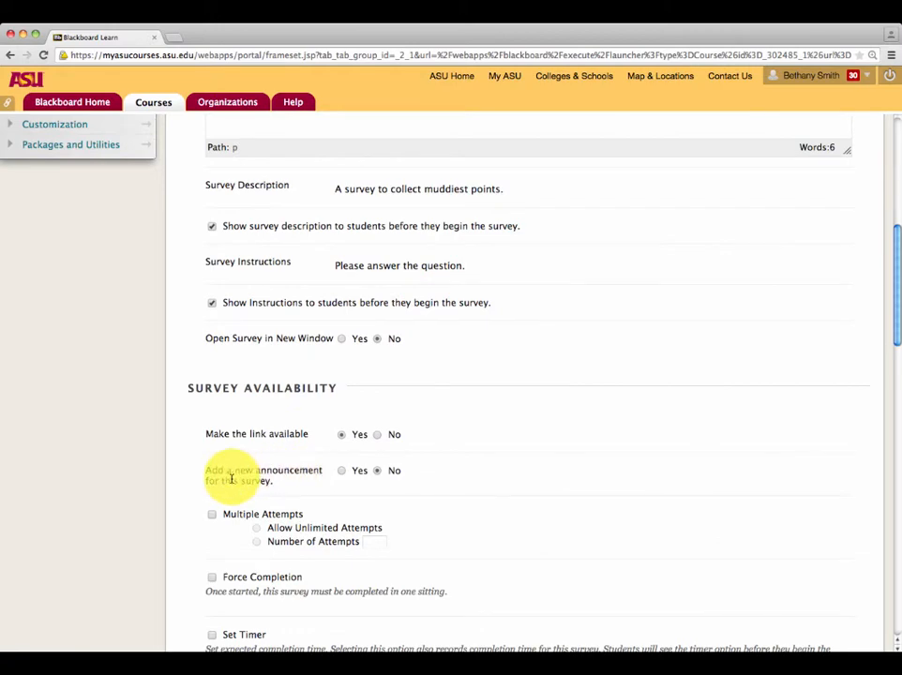
scroll(231, 478, "down", 2)
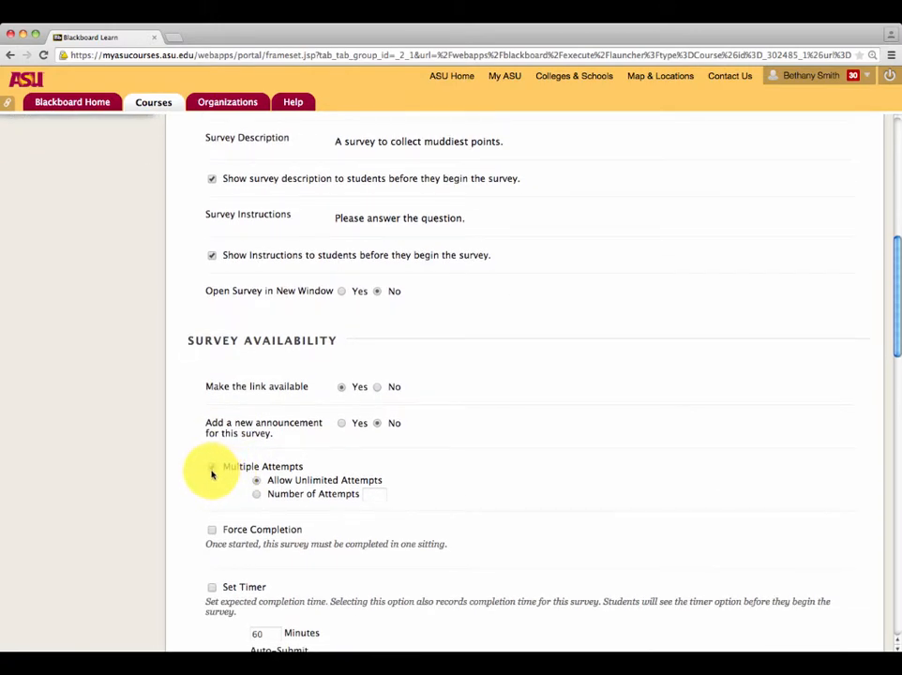
left_click(211, 470)
left_click(256, 494)
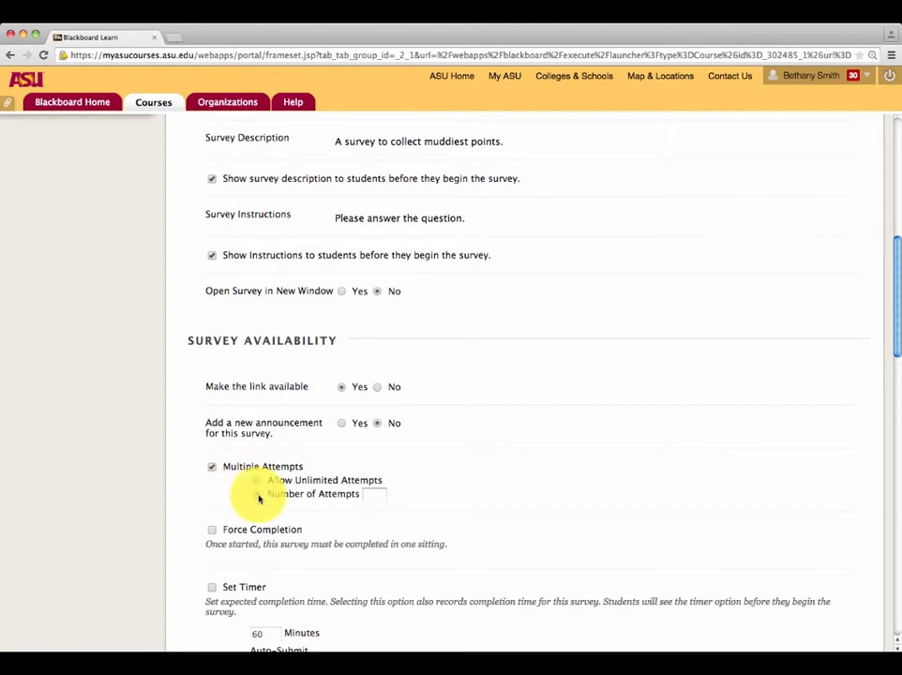
left_click(378, 496)
type("3")
scroll(242, 533, "down", 2)
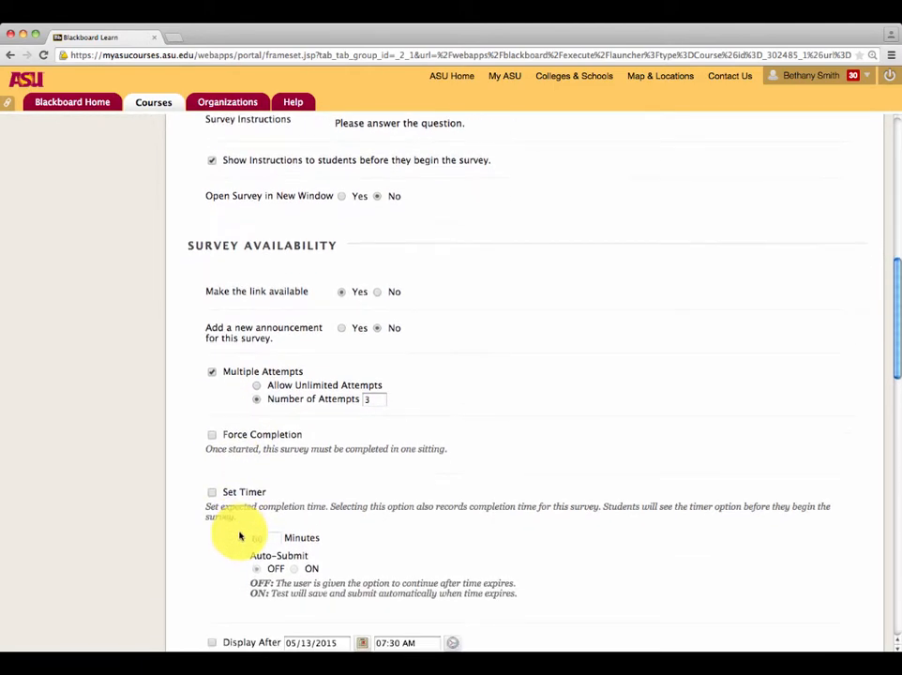
Step: Enable the survey's display window, from 05/11/2015 10:30 AM until 05/11/2015 06:00 PM
scroll(225, 494, "down", 3)
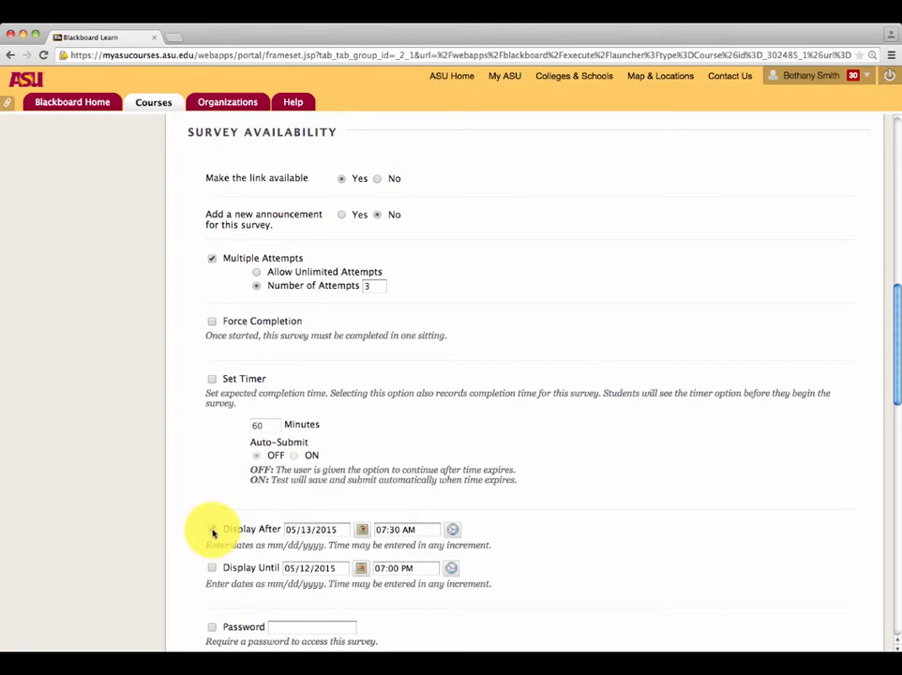
left_click(212, 531)
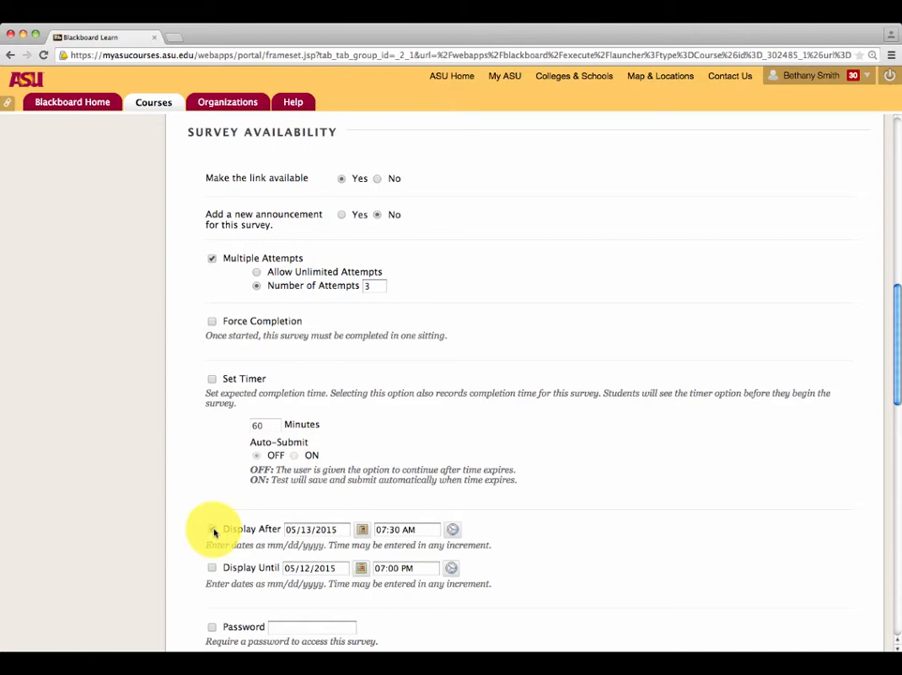
left_click(312, 529)
key("BackSpace")
type("1")
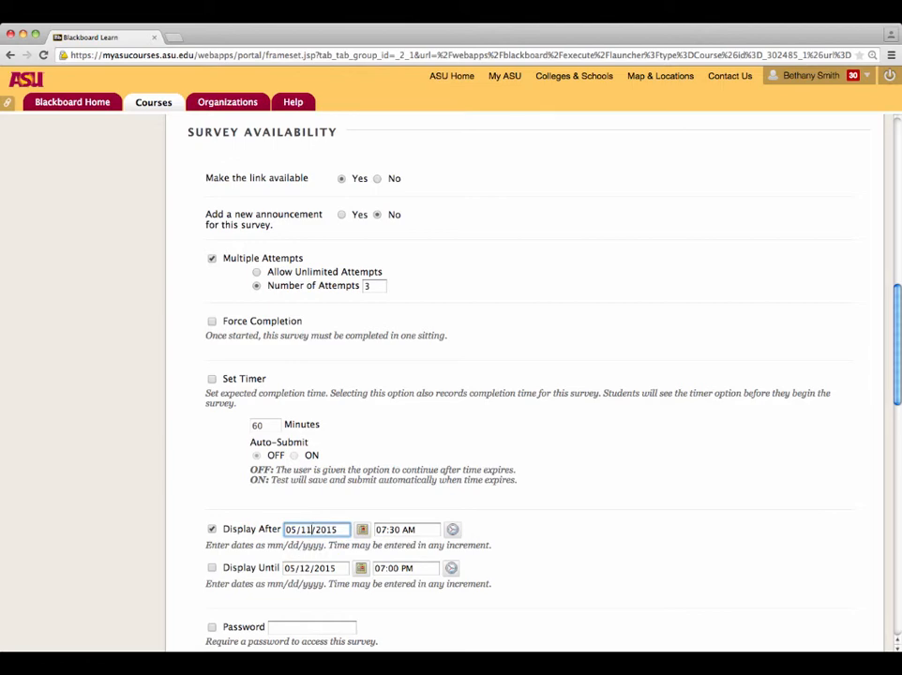
double_click(383, 529)
type("10")
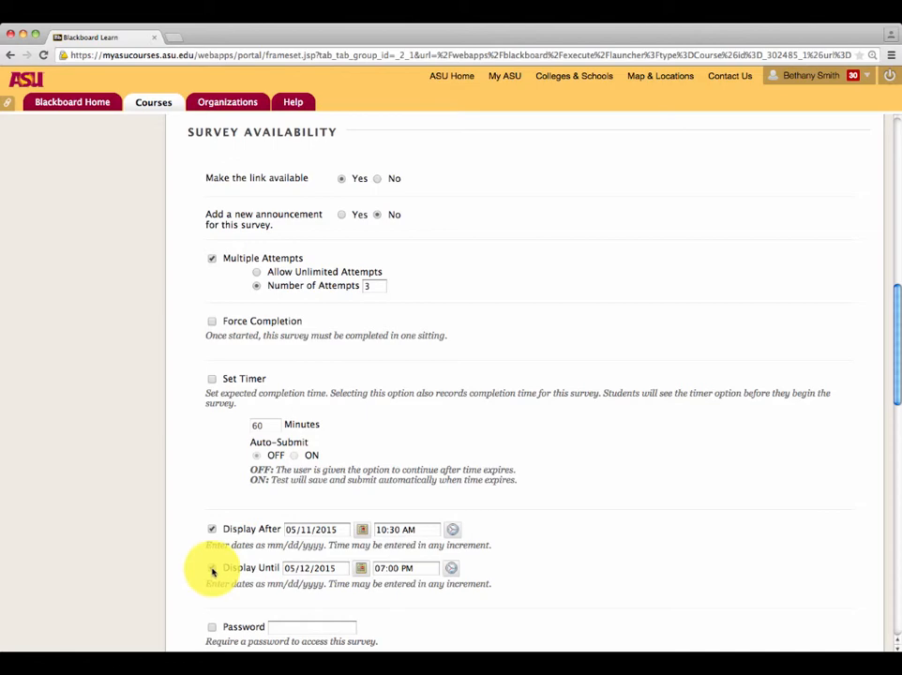
left_click(212, 570)
Step: Enable a due date for the MP Class 2 survey and set the date to 05/11/2015
scroll(188, 535, "down", 2)
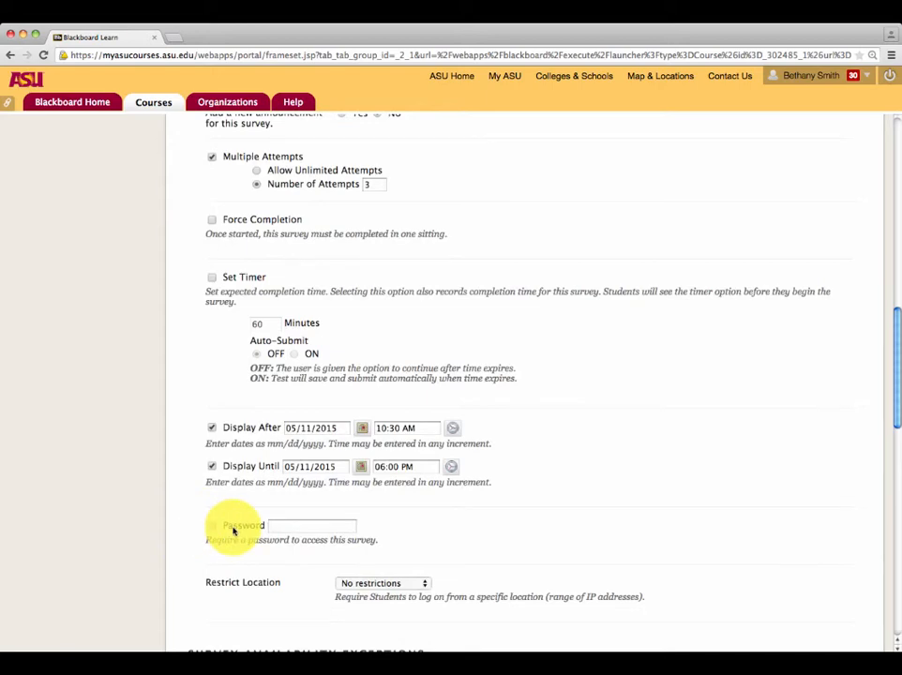
scroll(234, 530, "down", 2)
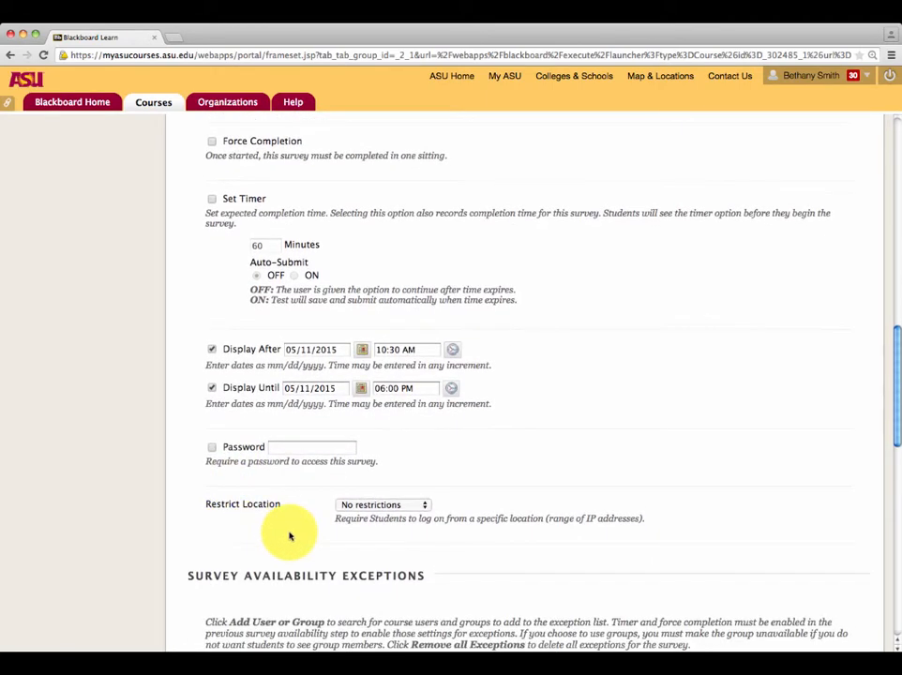
scroll(289, 533, "down", 3)
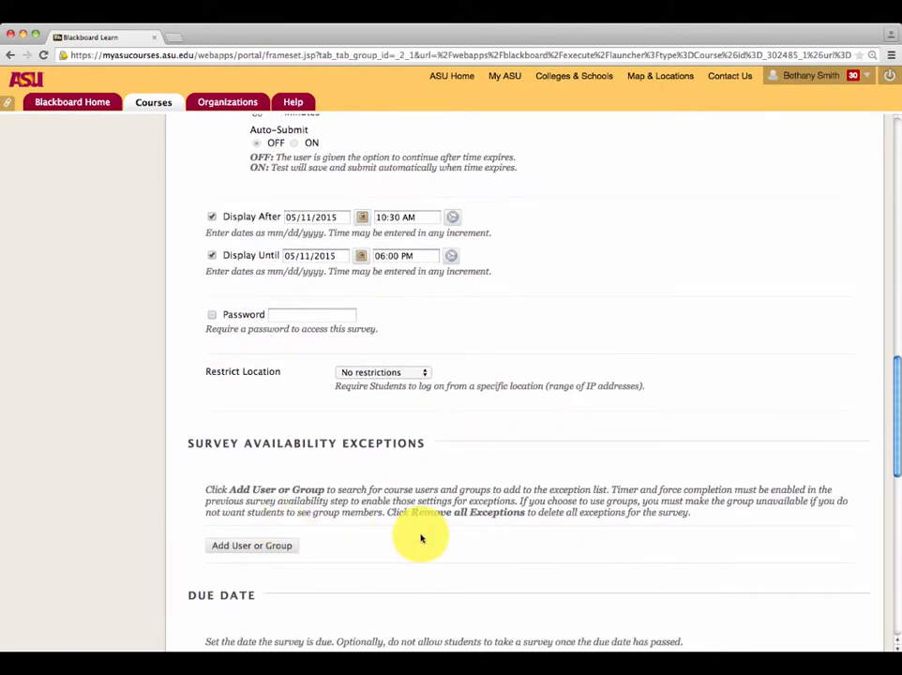
scroll(419, 537, "down", 4)
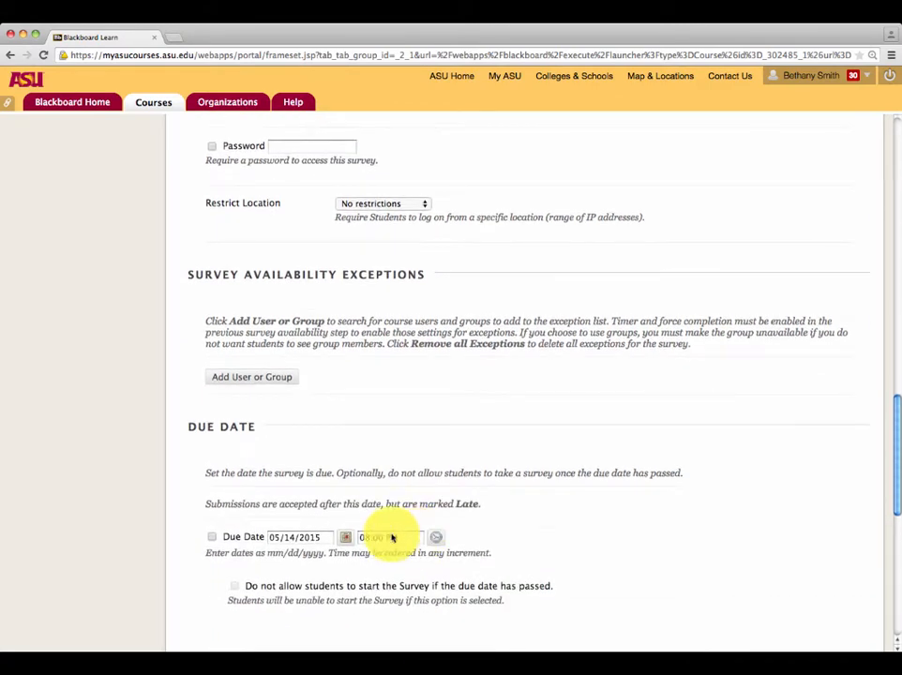
left_click(212, 537)
scroll(258, 540, "up", 2)
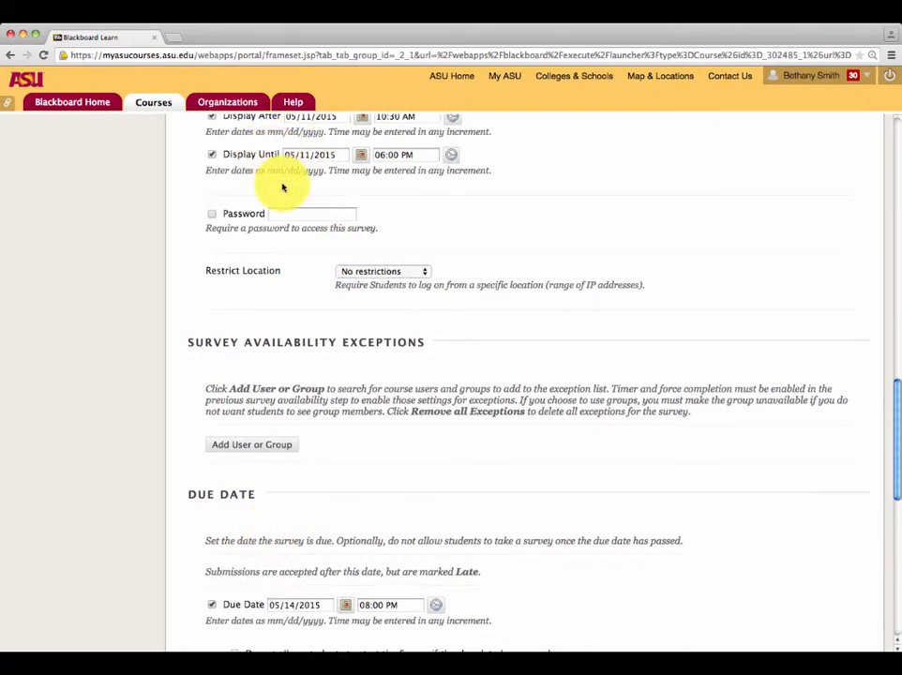
scroll(372, 630, "down", 1)
key("BackSpace")
type("1")
left_click(329, 578)
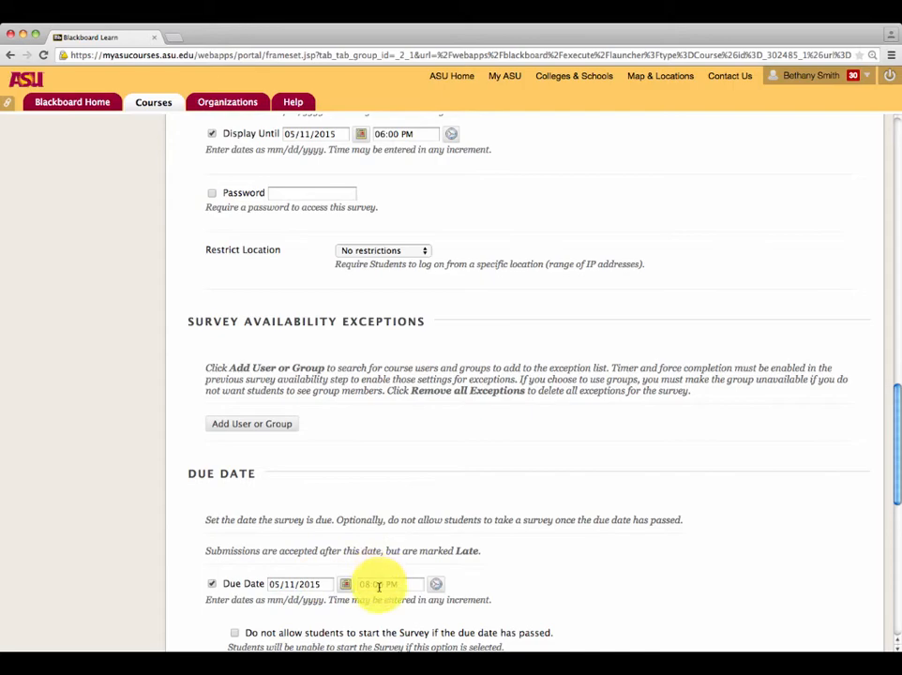
Step: Set the MP Class 2 survey's due time to 06:00 PM
left_click(363, 584)
type("6")
left_click(381, 563)
Step: Prevent students from starting the survey once the due date has passed and submit the MP Class 2 survey options
scroll(317, 582, "down", 4)
scroll(282, 507, "down", 3)
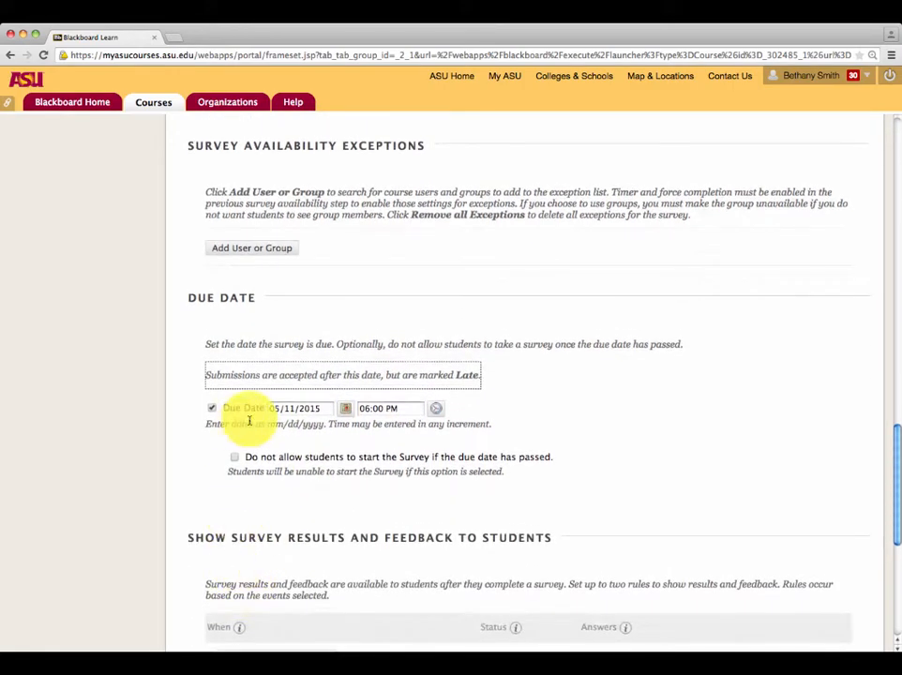
left_click(235, 459)
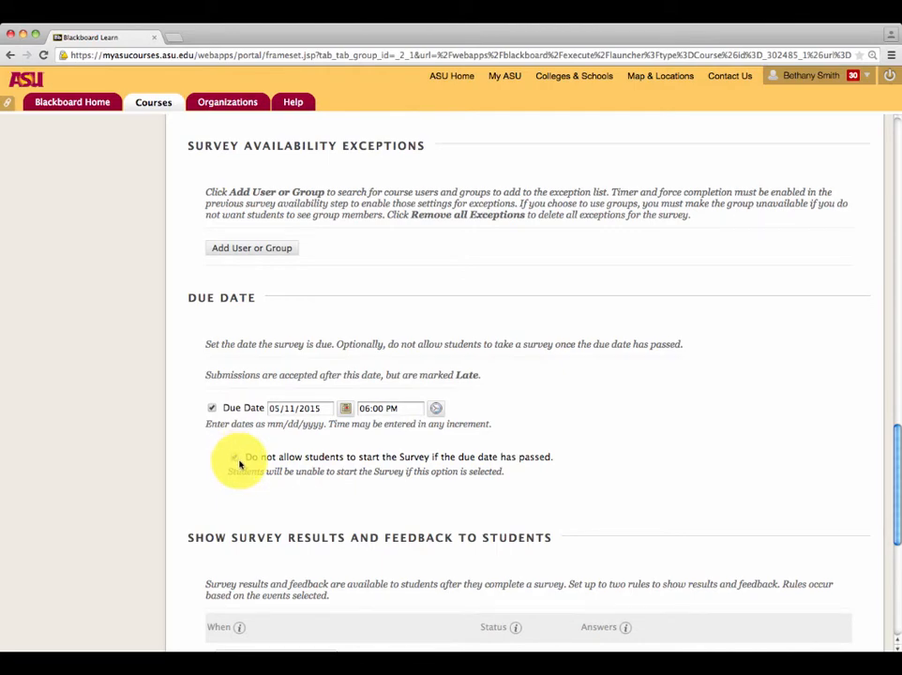
scroll(337, 488, "down", 5)
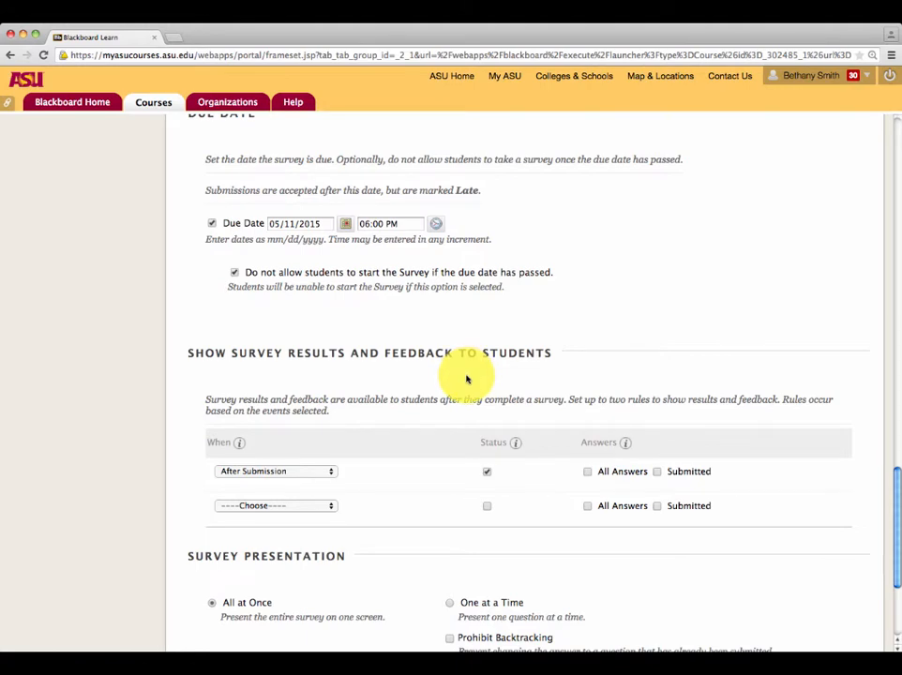
scroll(466, 379, "down", 3)
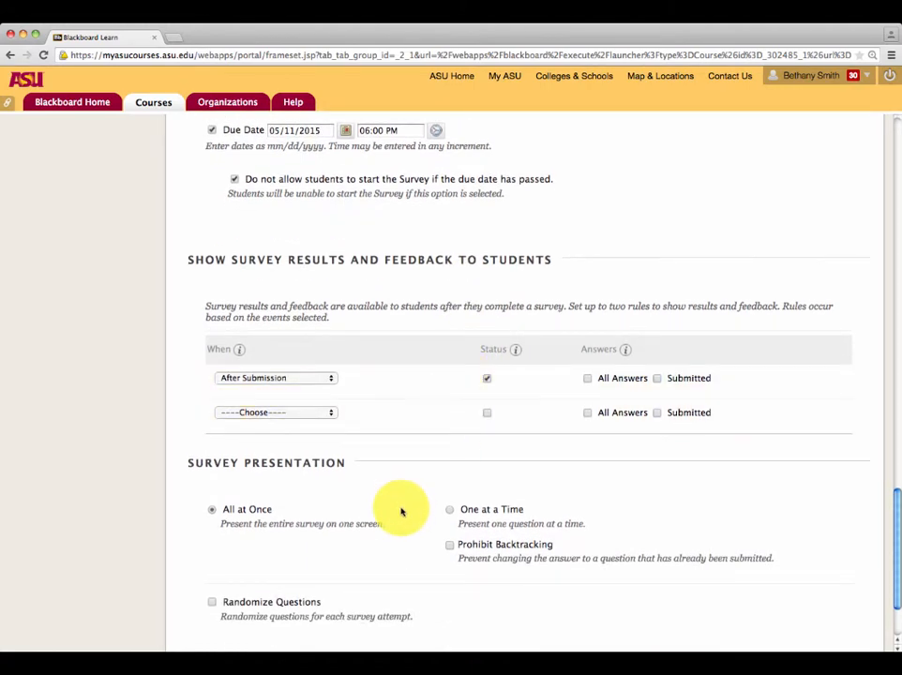
scroll(401, 509, "down", 3)
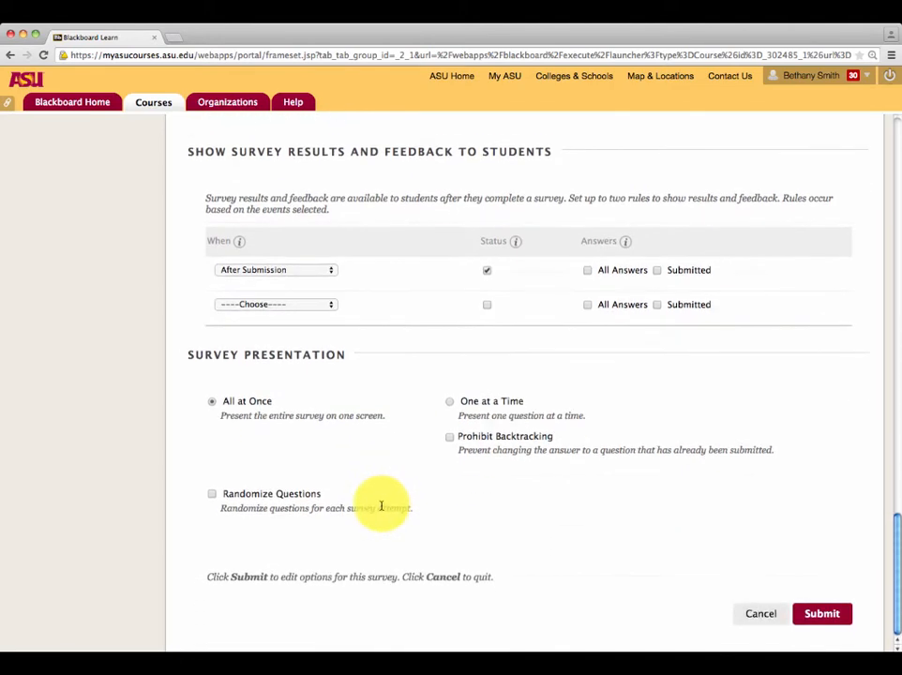
left_click(827, 614)
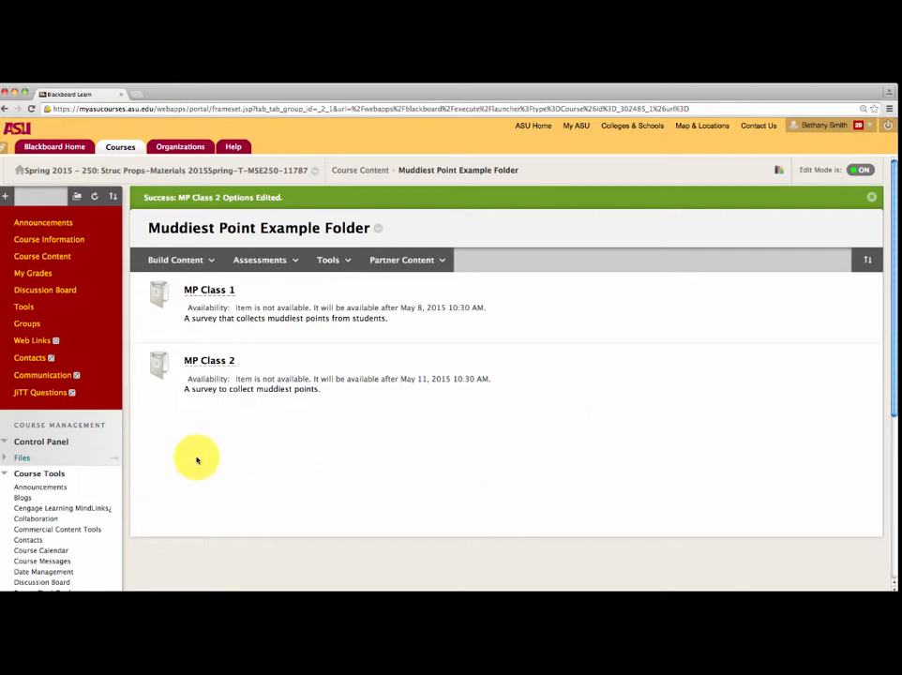
Step: Open the Full Grade Center of the course
scroll(107, 457, "down", 3)
scroll(107, 459, "down", 5)
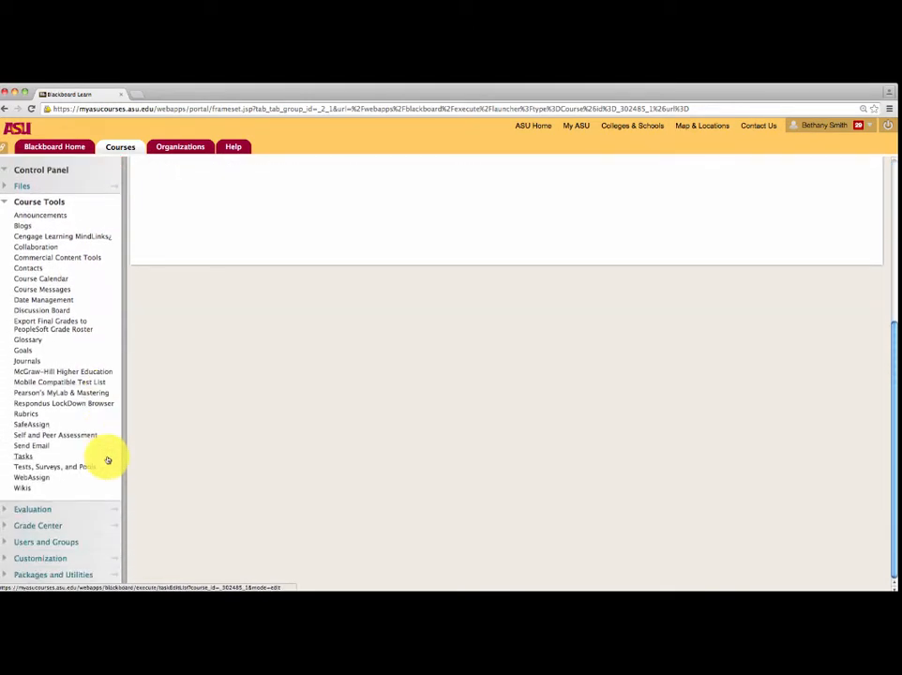
left_click(53, 529)
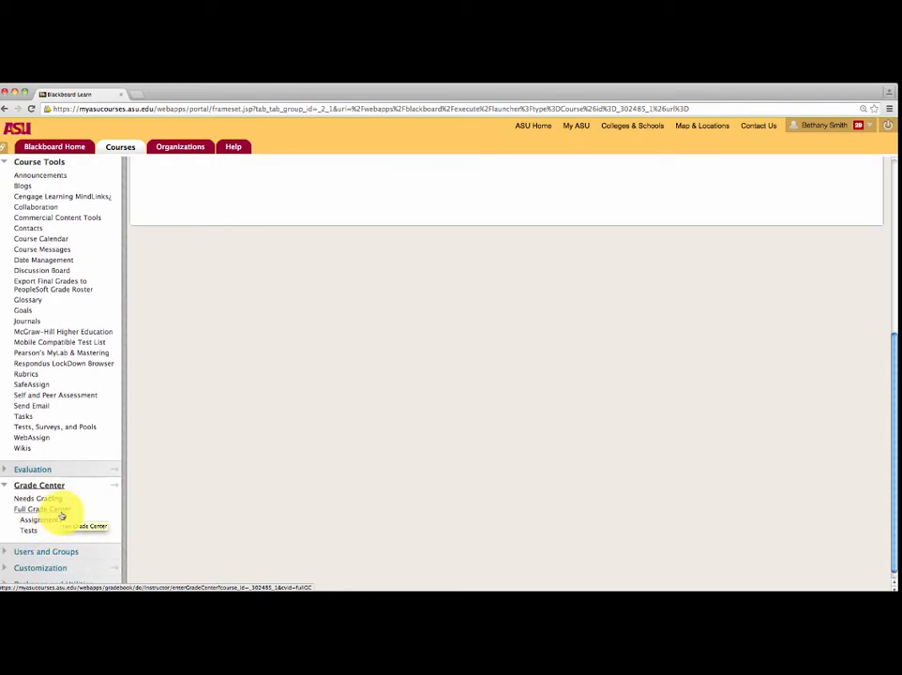
left_click(62, 515)
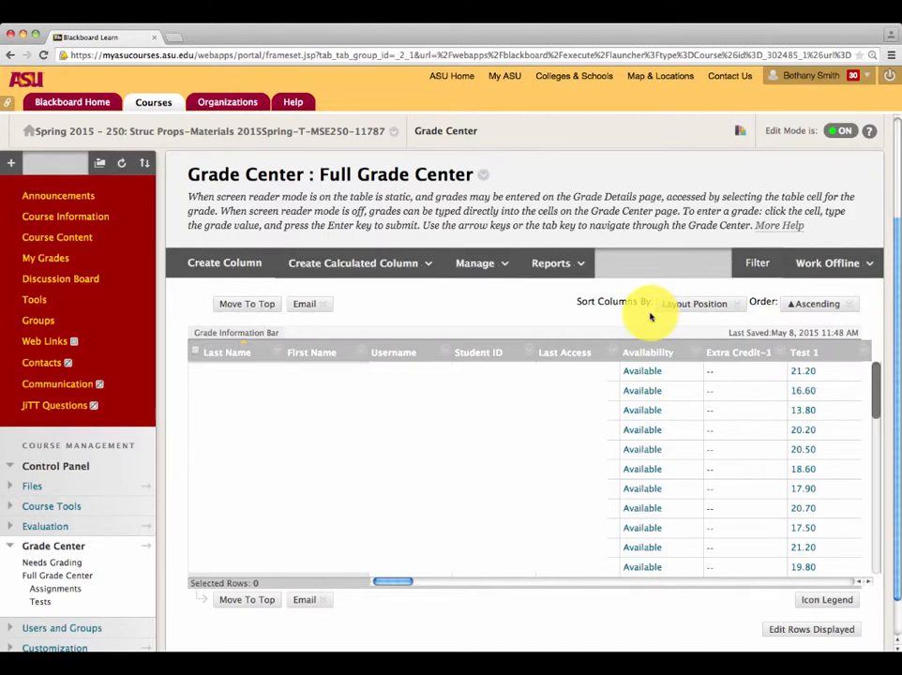
Step: Sort the Grade Center columns by Categories and bring the MP Class 1 and MP Class 2 columns into view
left_click(665, 305)
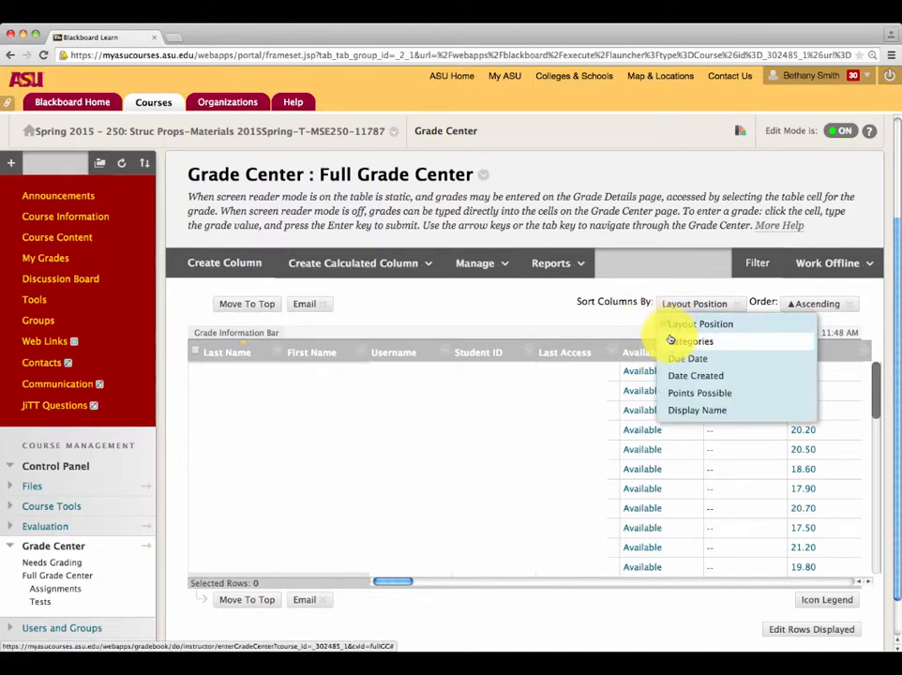
left_click(667, 340)
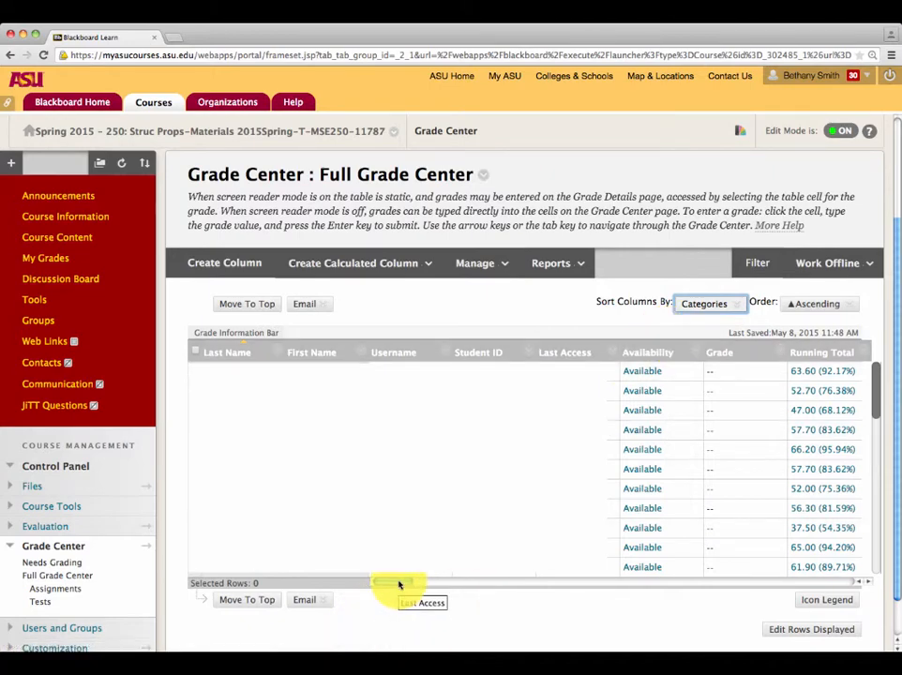
left_click_drag(398, 583, 860, 597)
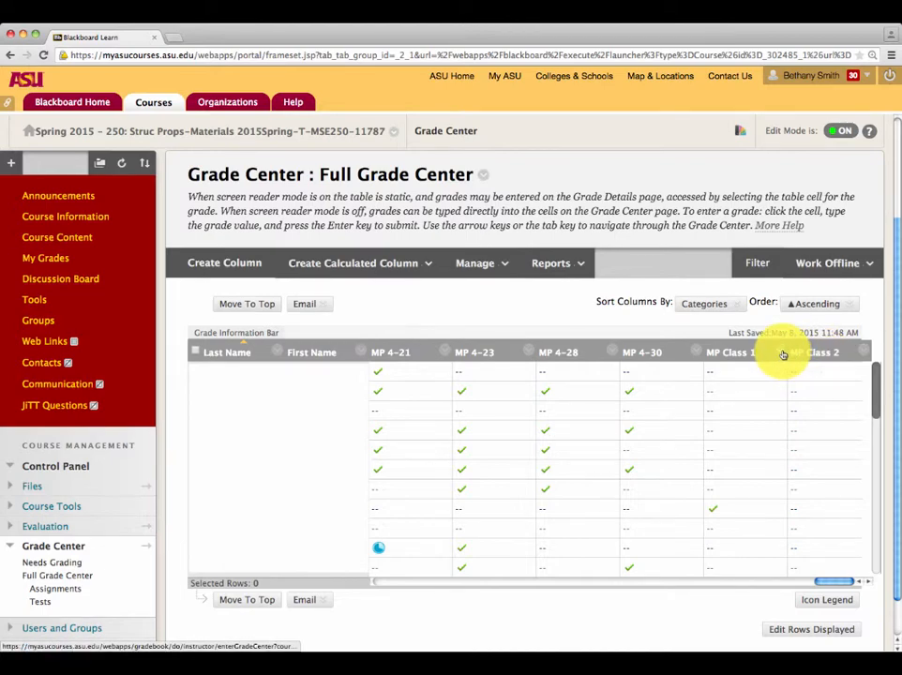
Step: Examine the options offered for the MP Class 1 column and look over the completion marks in the January MP survey columns
left_click(784, 355)
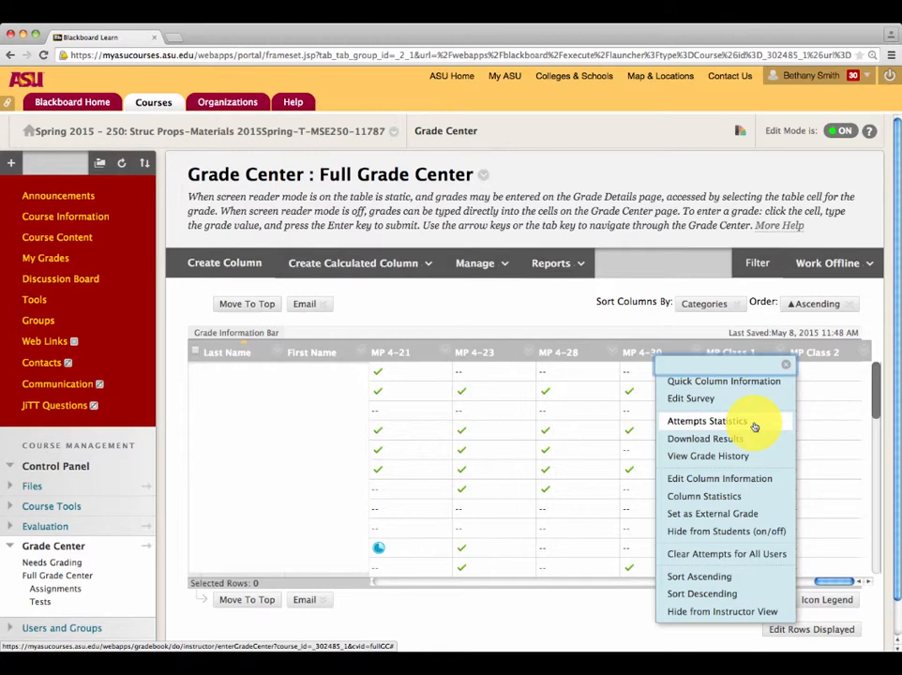
left_click(610, 633)
left_click_drag(834, 581, 653, 581)
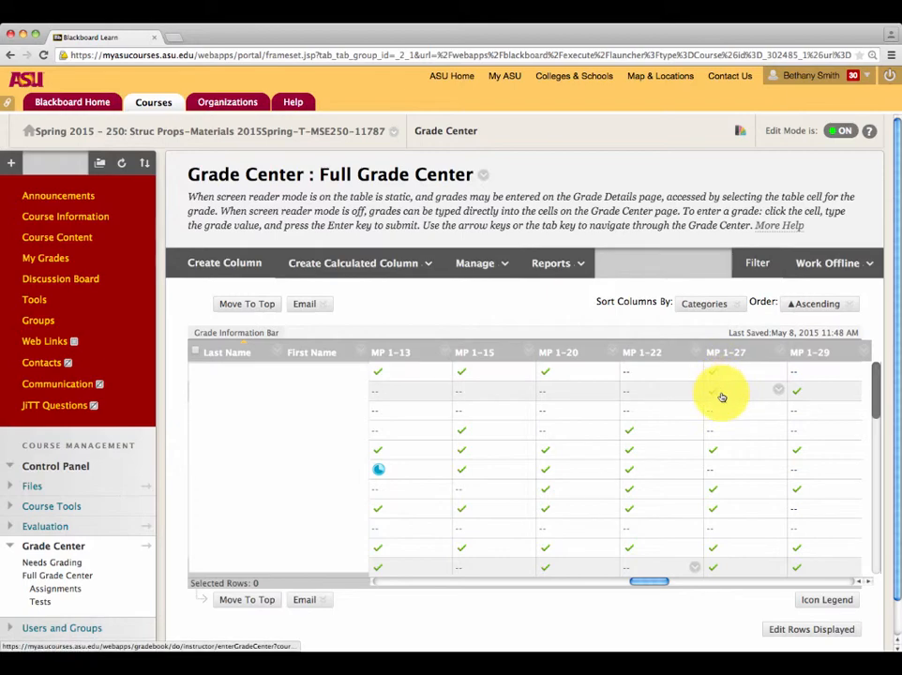
scroll(742, 469, "down", 2)
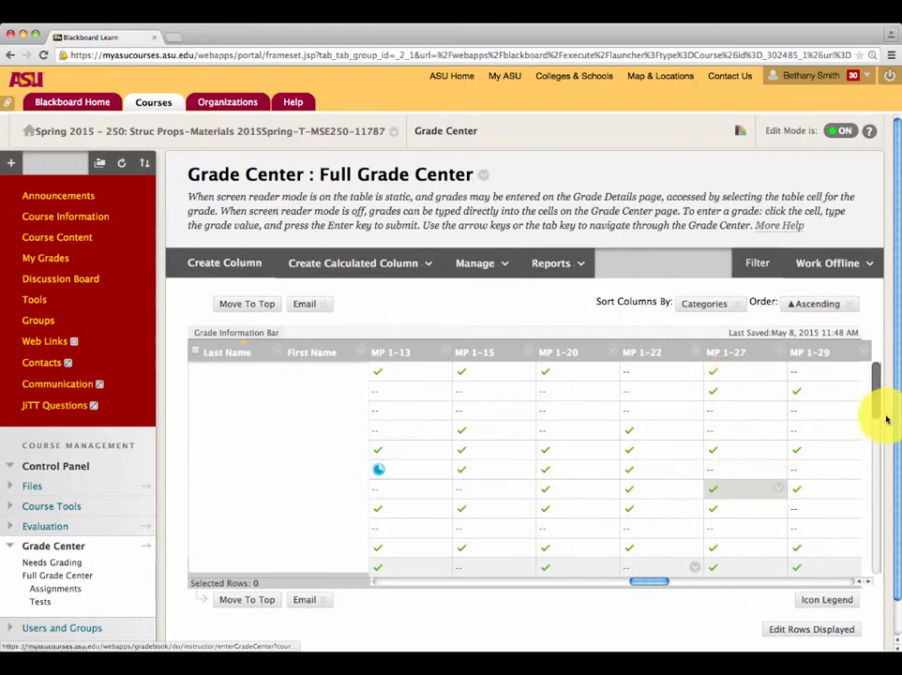
Step: Check the completion marks for the January MP surveys and open the attempts statistics for the MP 1-27 column
scroll(877, 436, "down", 3)
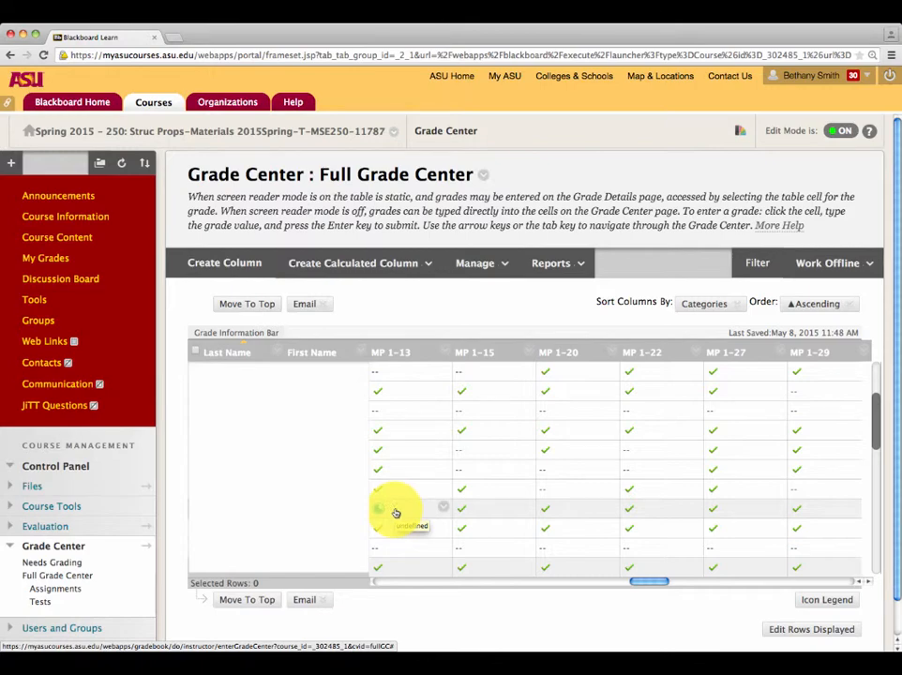
scroll(876, 403, "up", 2)
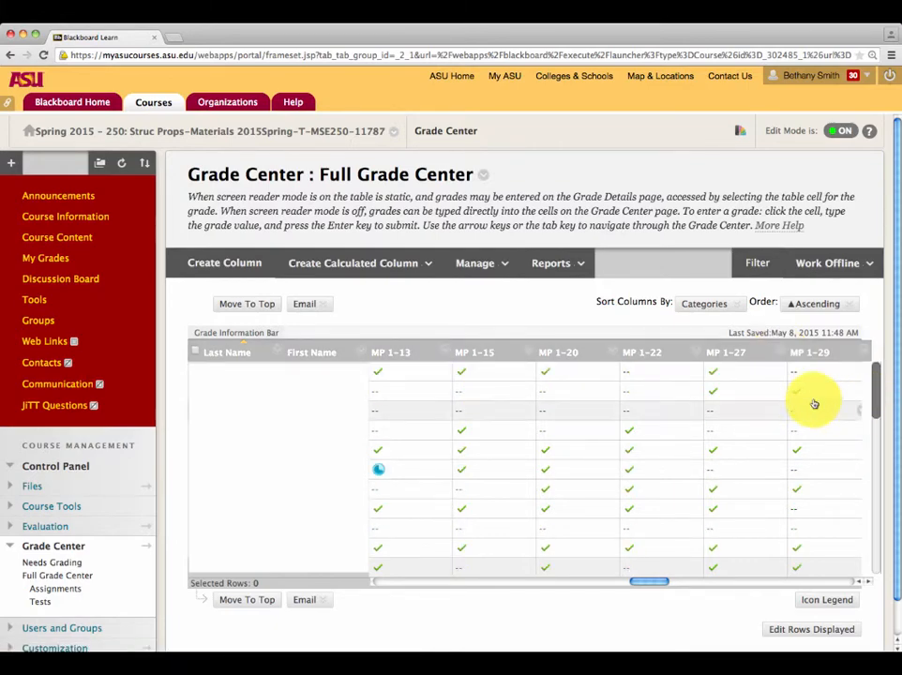
left_click(782, 356)
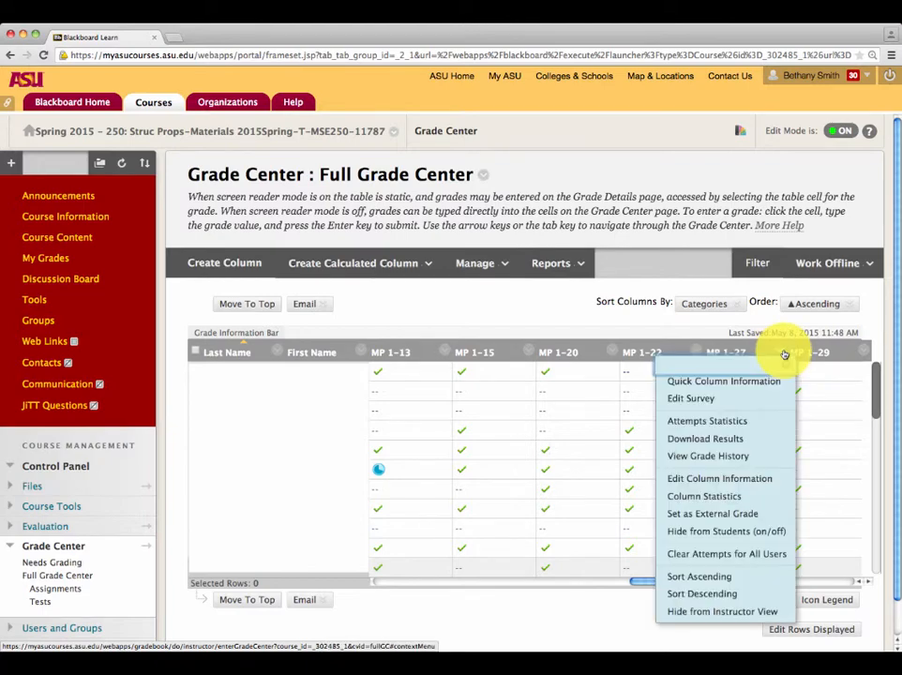
left_click(758, 421)
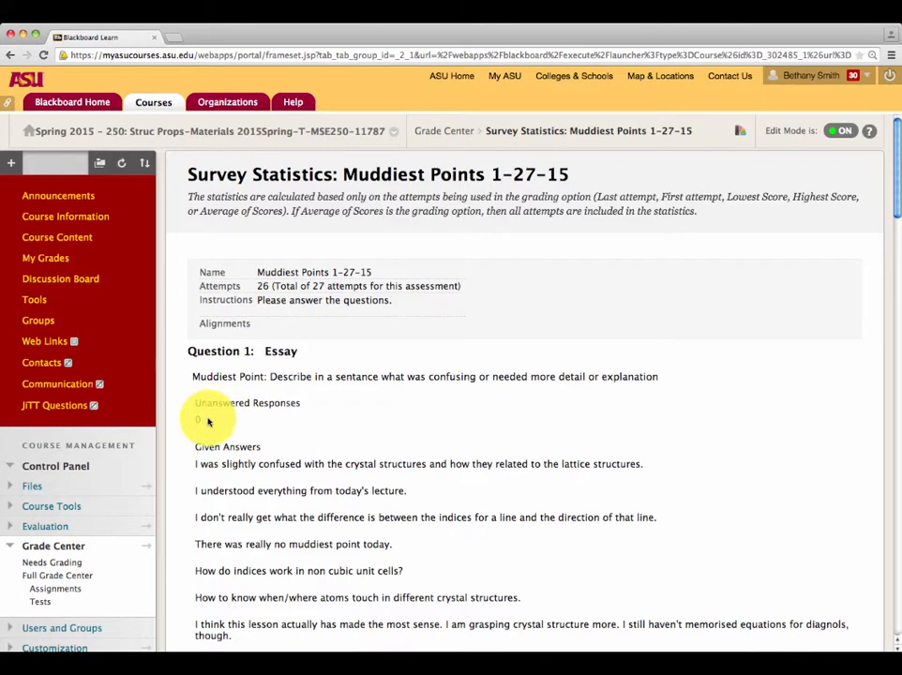
Step: Copy all given answers to Question 1 from the Muddiest Points 1-27-15 survey statistics
scroll(208, 420, "down", 3)
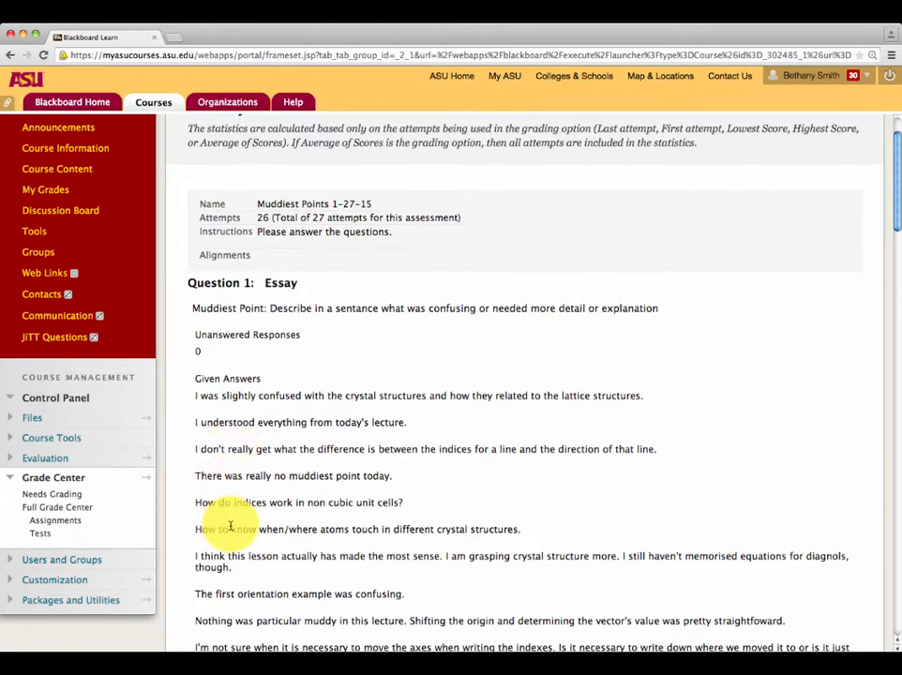
left_click_drag(192, 397, 406, 542)
left_click(194, 399)
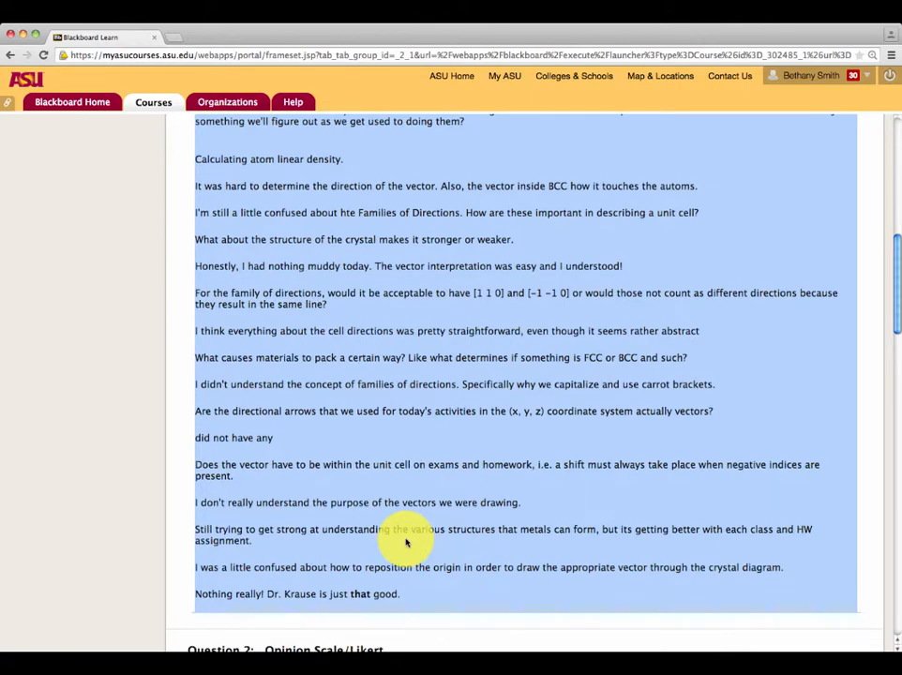
right_click(406, 542)
left_click(414, 542)
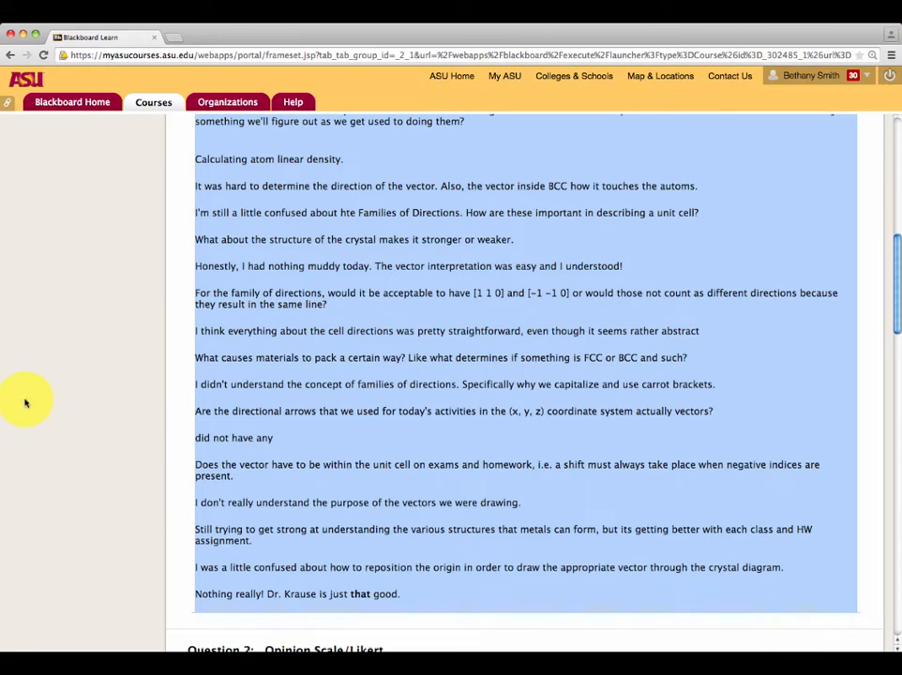
Step: Switch to Word, create a blank document and paste the copied Question 1 answers into it
left_click(2, 292)
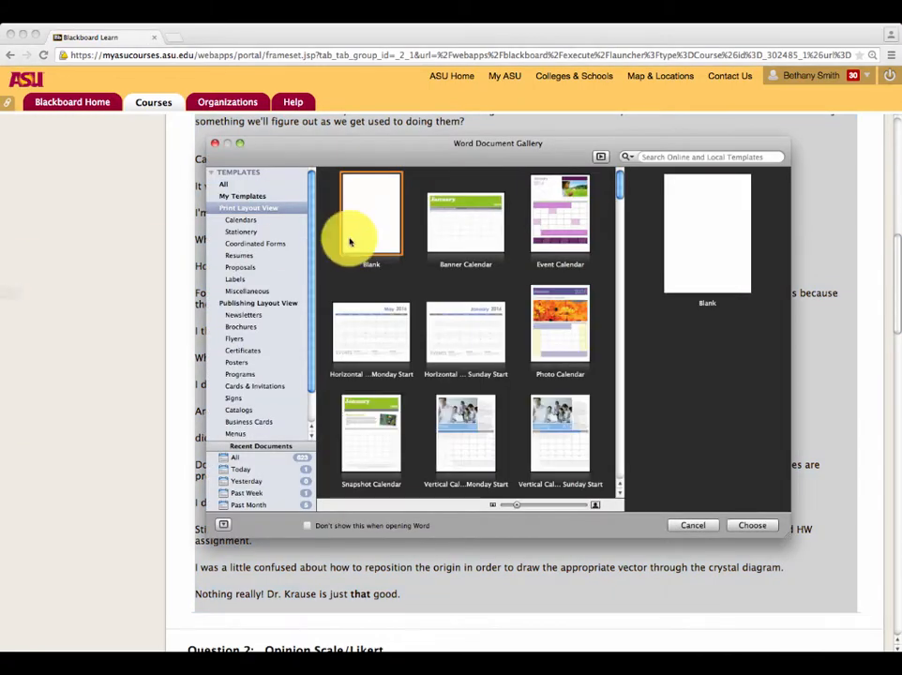
double_click(368, 242)
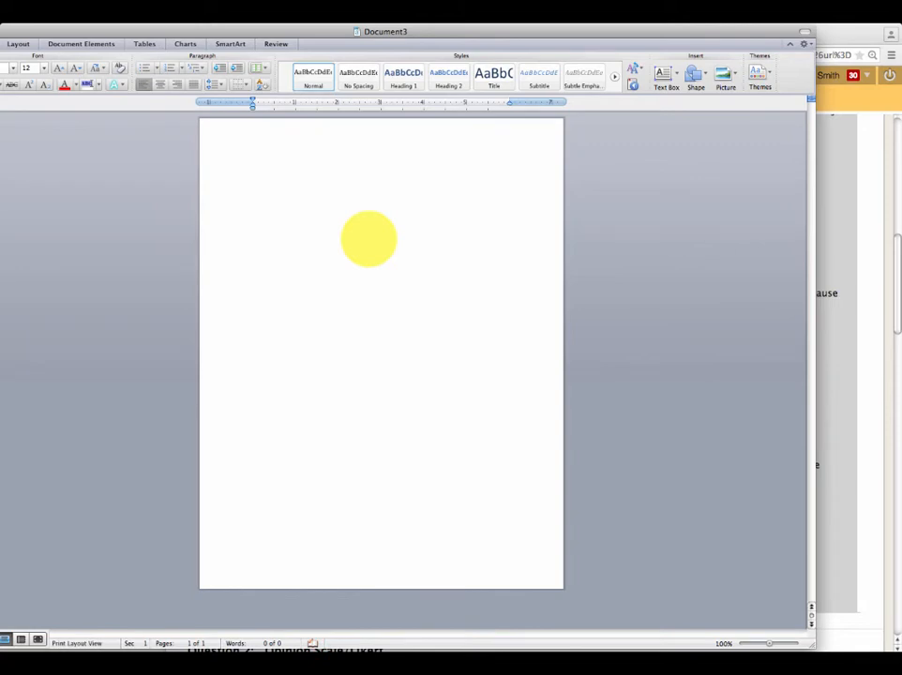
right_click(360, 246)
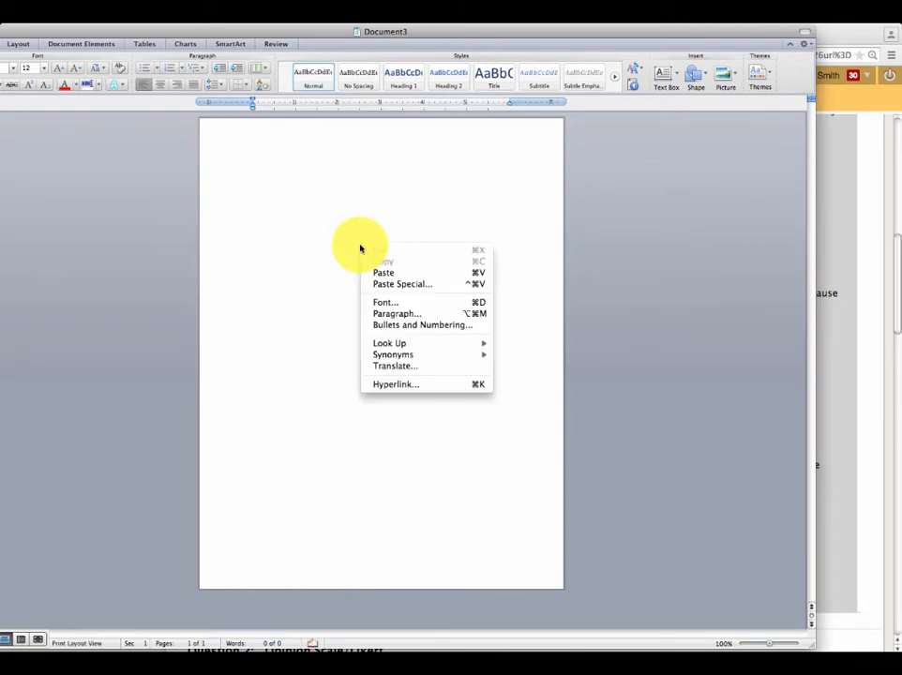
left_click(370, 271)
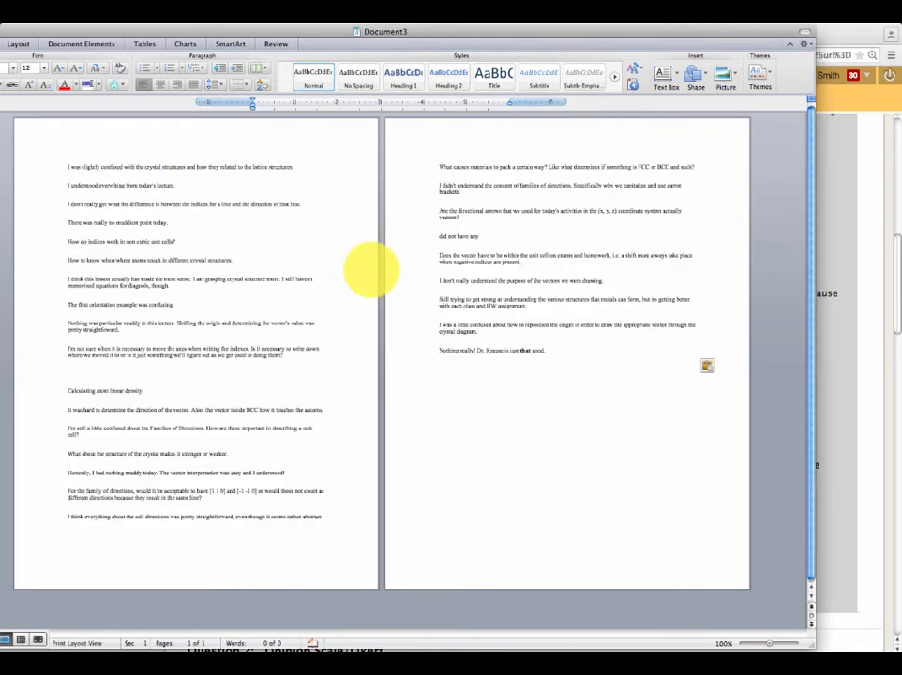
left_click_drag(2, 33, 58, 40)
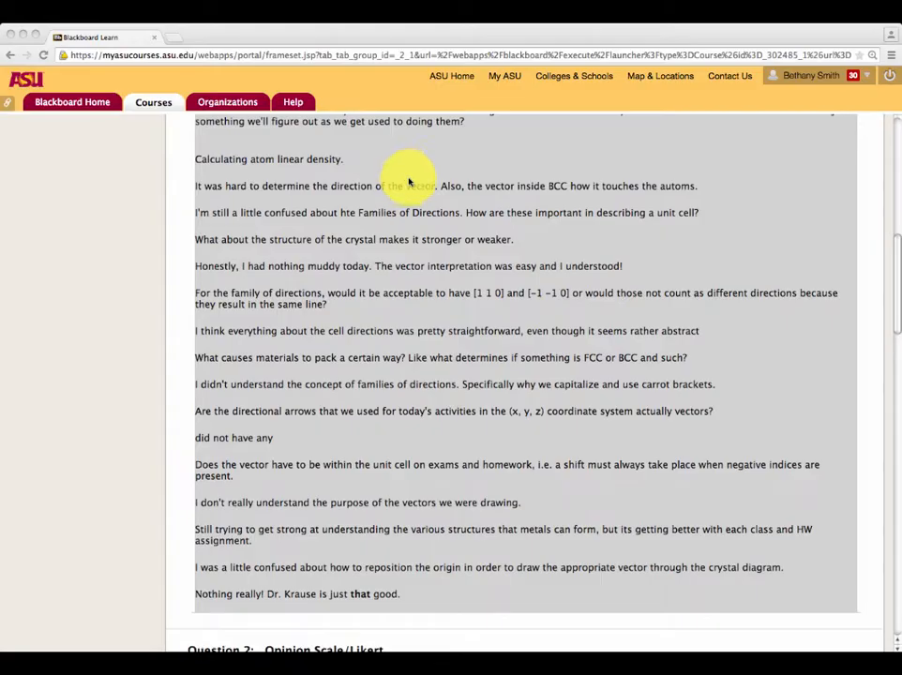
Step: Return to the Full Grade Center and download the MP 1-27 results tab-delimited, by user, with only valid attempts
scroll(417, 319, "up", 8)
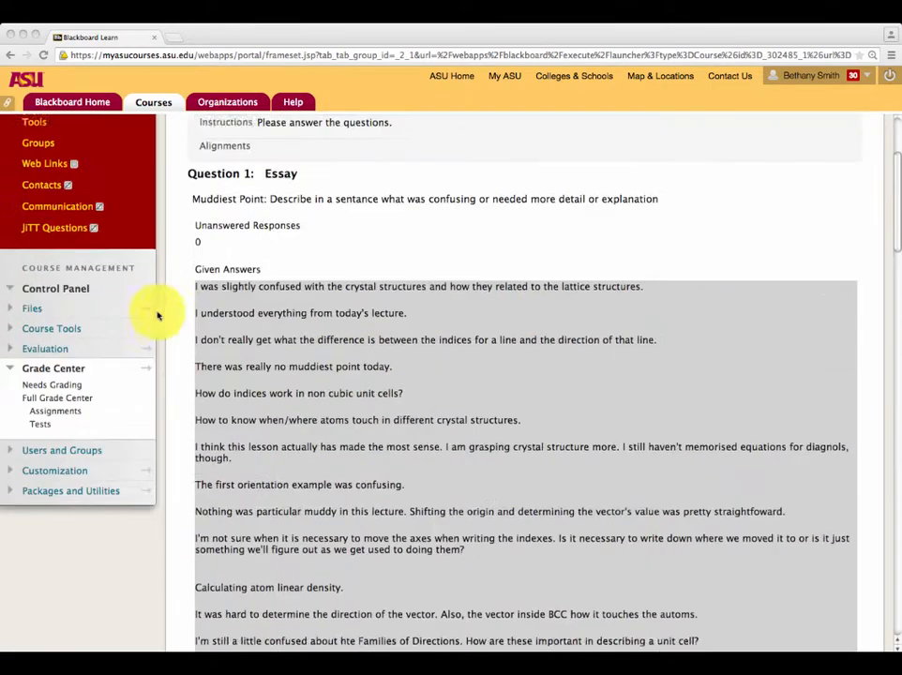
left_click(53, 415)
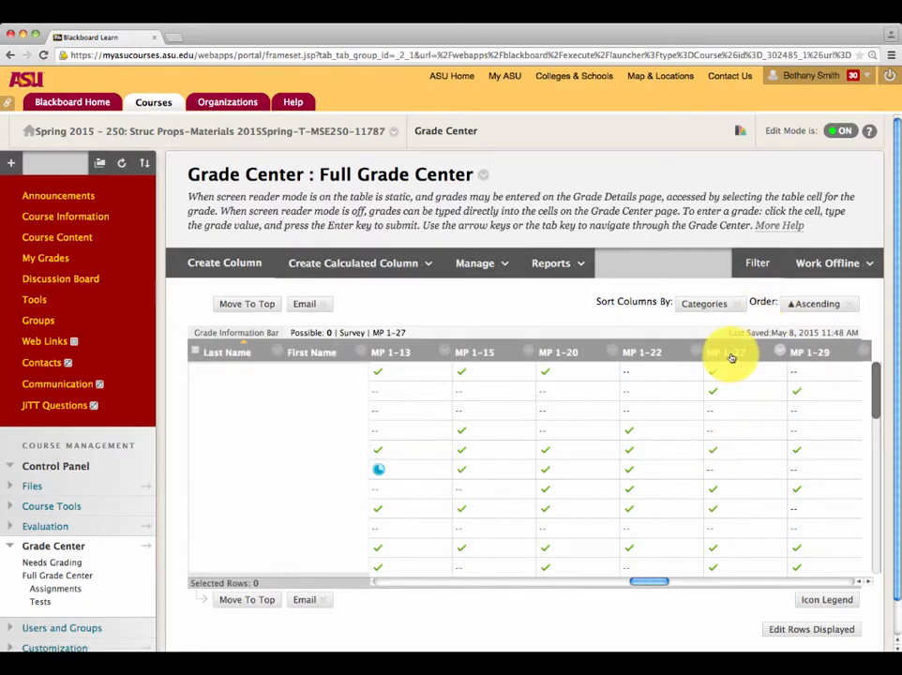
left_click(779, 354)
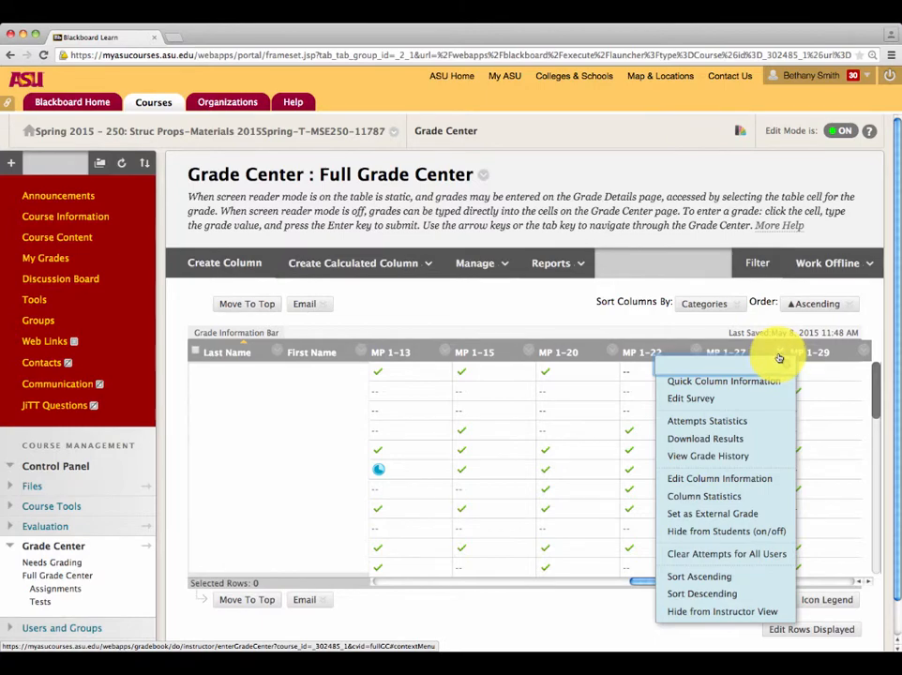
left_click(756, 447)
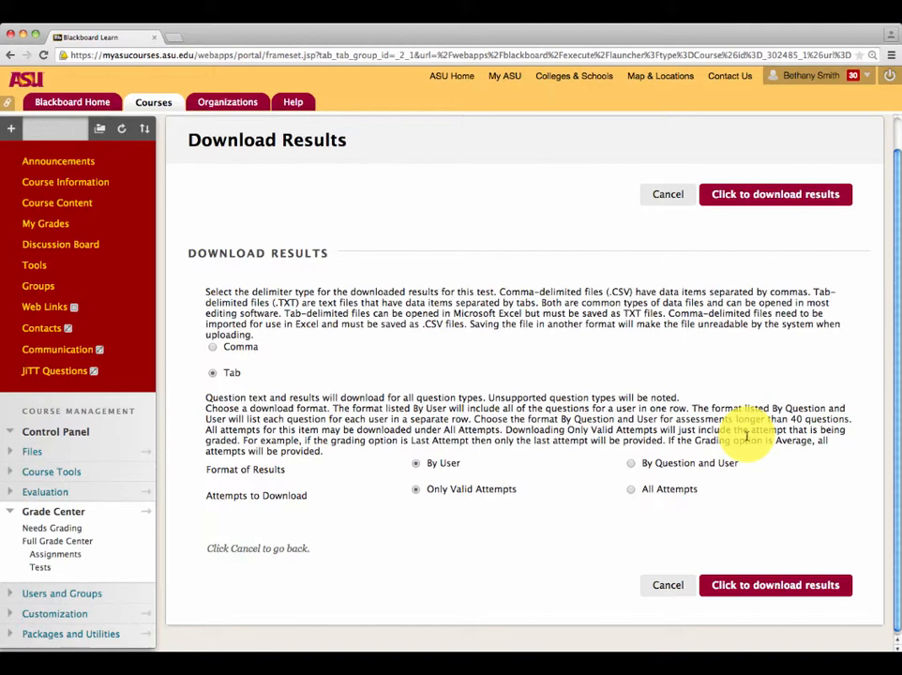
left_click(759, 591)
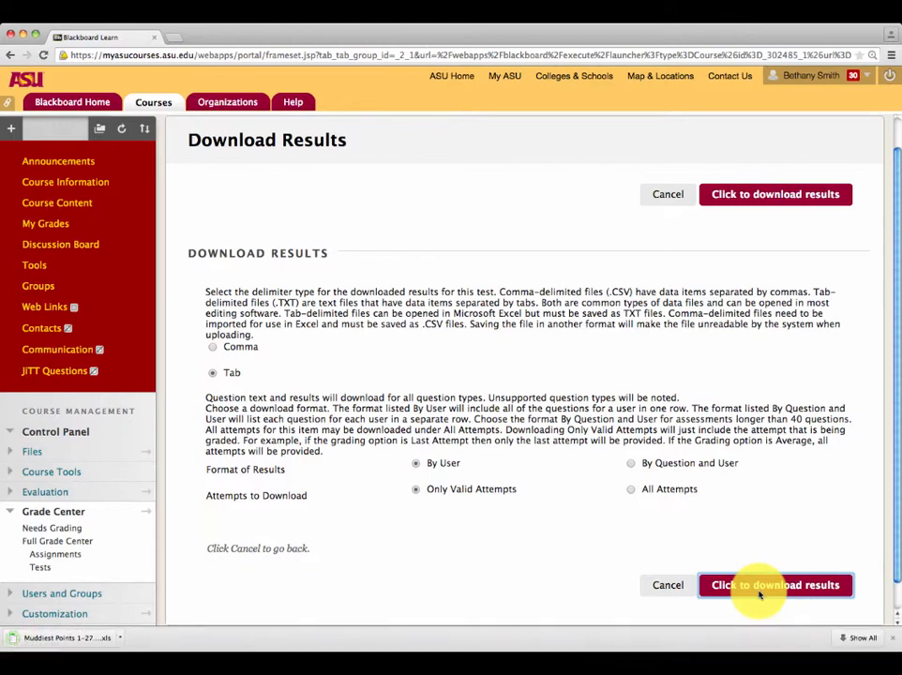
Step: Open the downloaded Muddiest Points 1-27-15 results file as text in Excel and bring its window fully into view
left_click(72, 638)
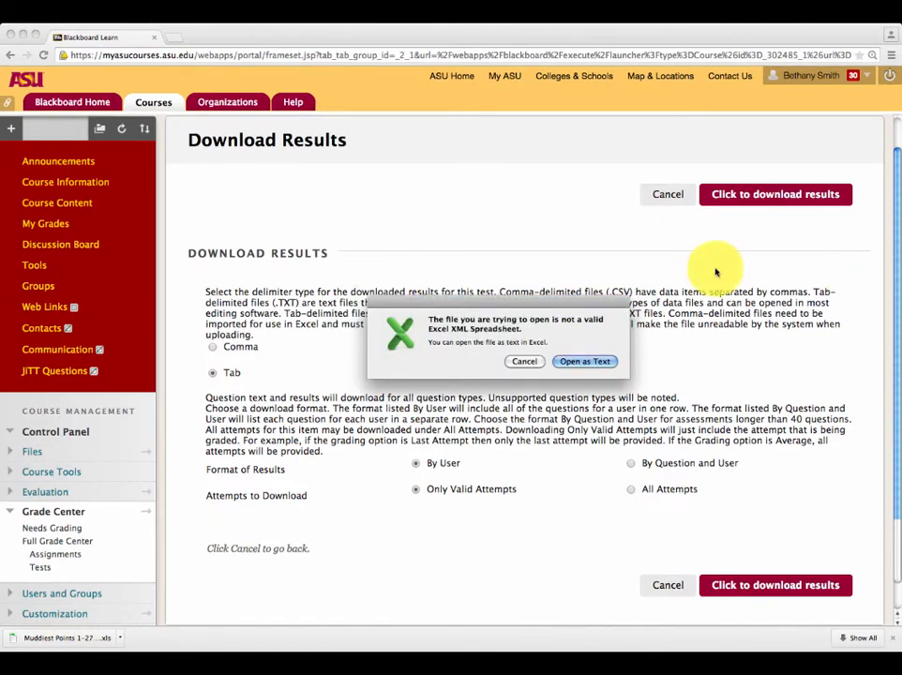
left_click(608, 362)
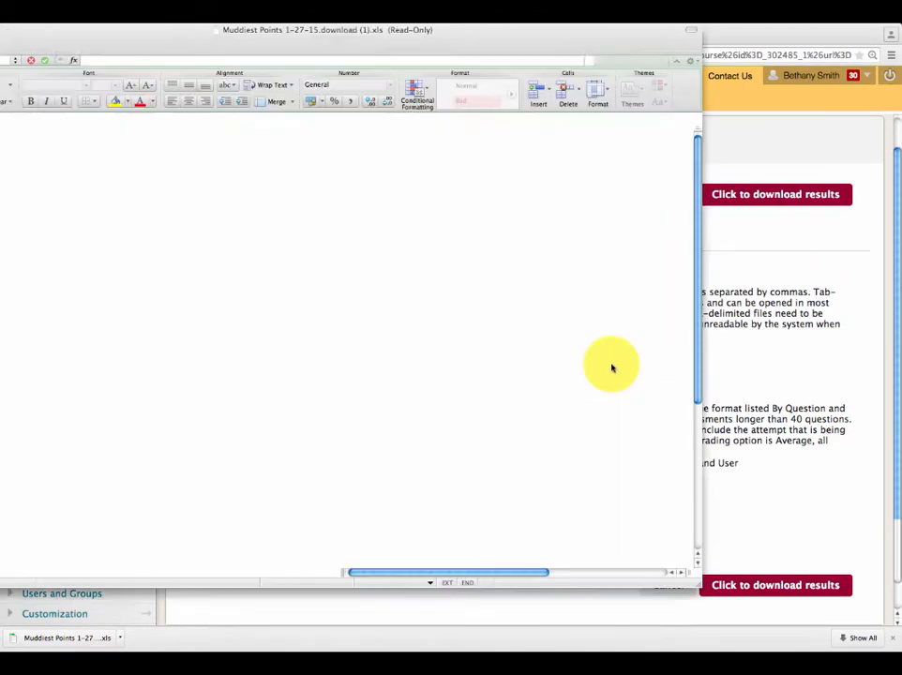
left_click_drag(102, 35, 201, 59)
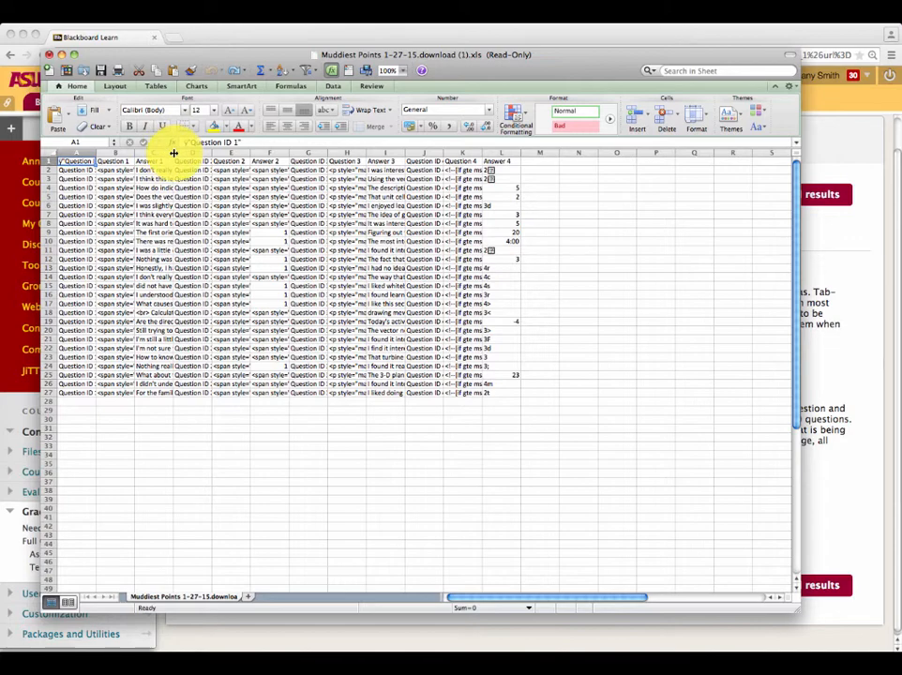
Step: Widen the Answer 1 column to fit its contents and wrap the text in the whole column
double_click(174, 152)
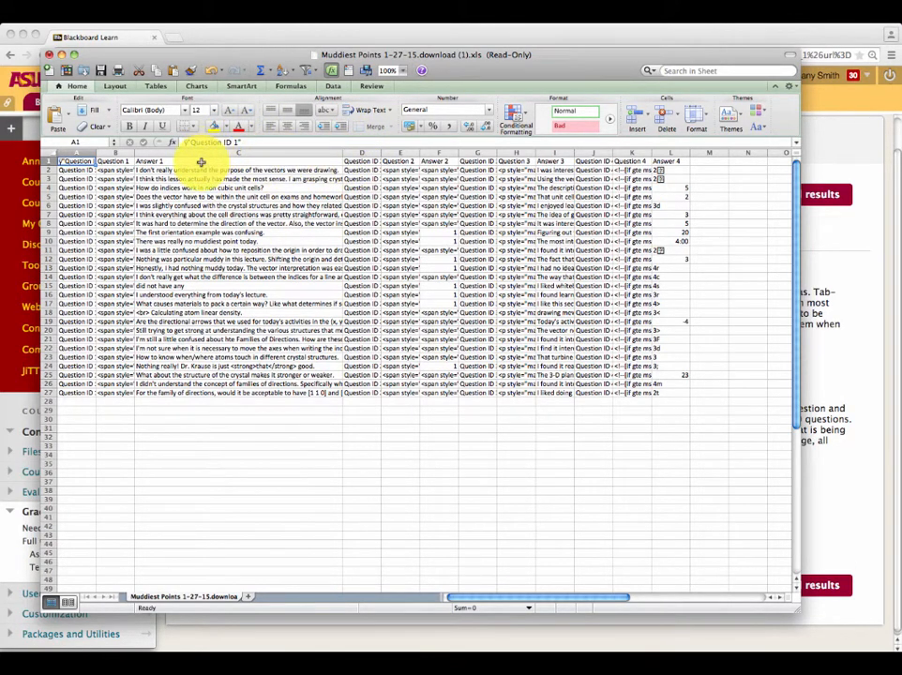
left_click(202, 153)
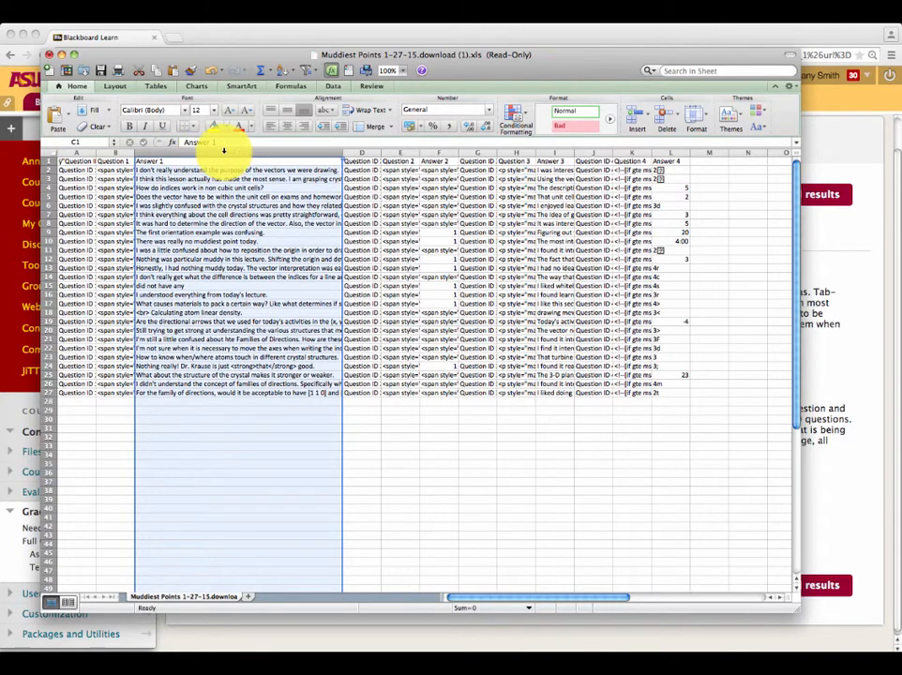
left_click(364, 111)
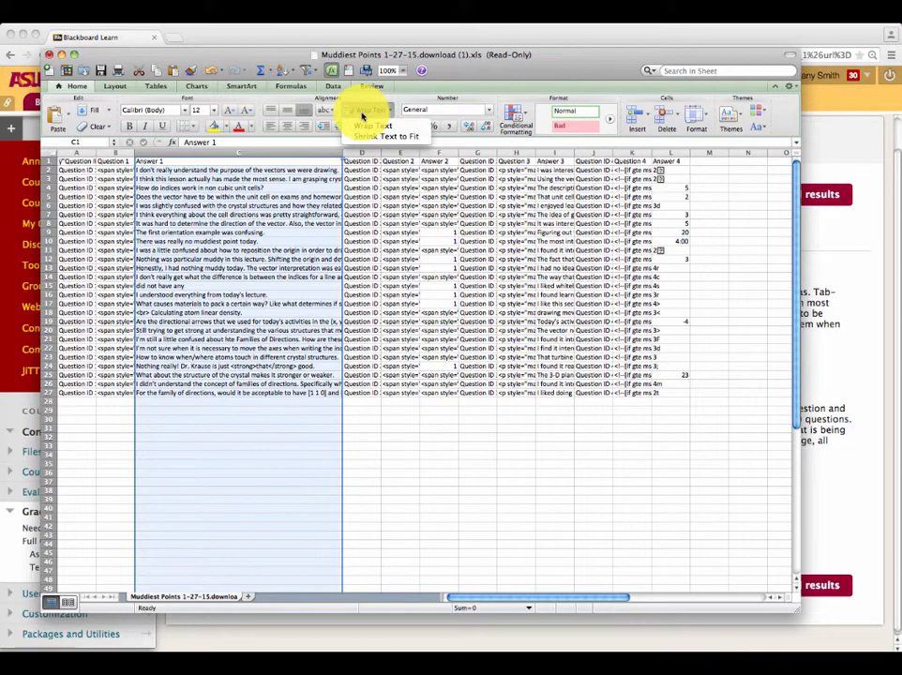
left_click(367, 127)
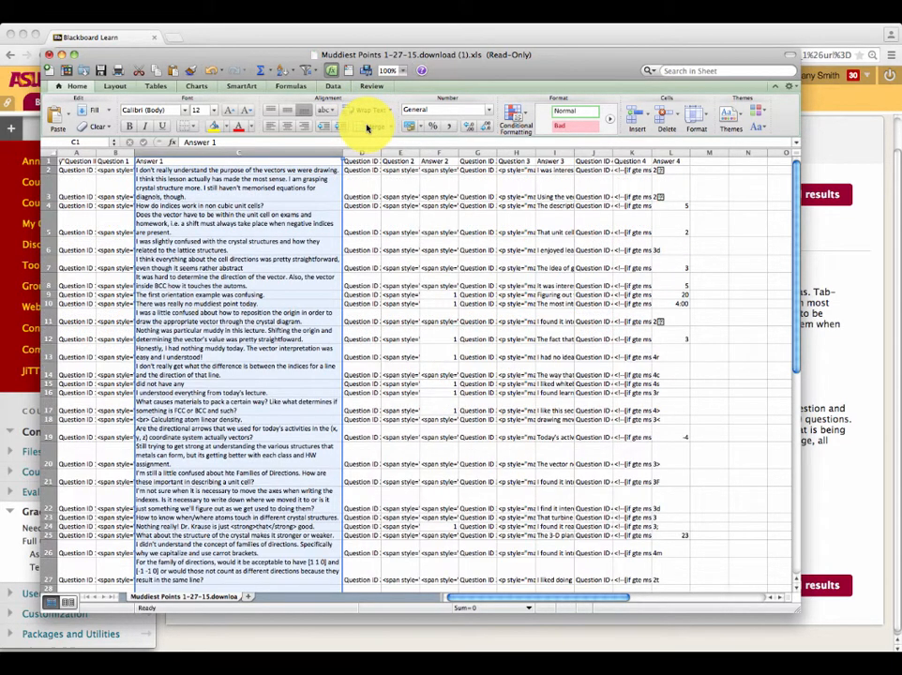